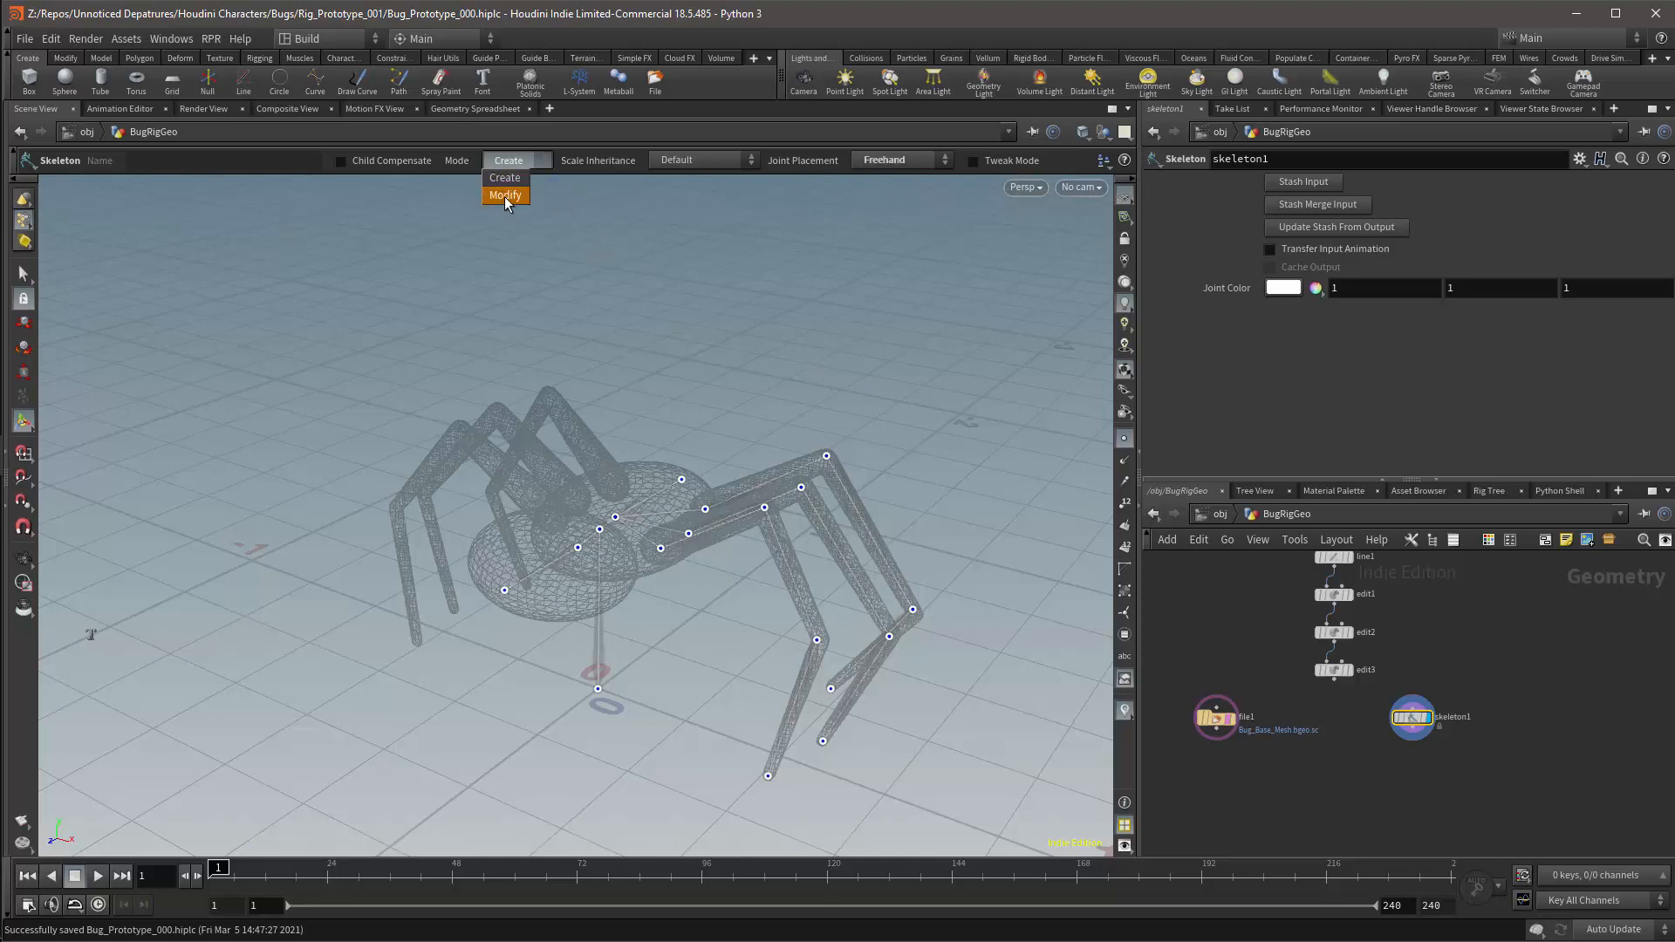
Switch the skeleton tool to Modify mode and select the root joint of the front leg.
left_click(505, 195)
left_click(660, 548)
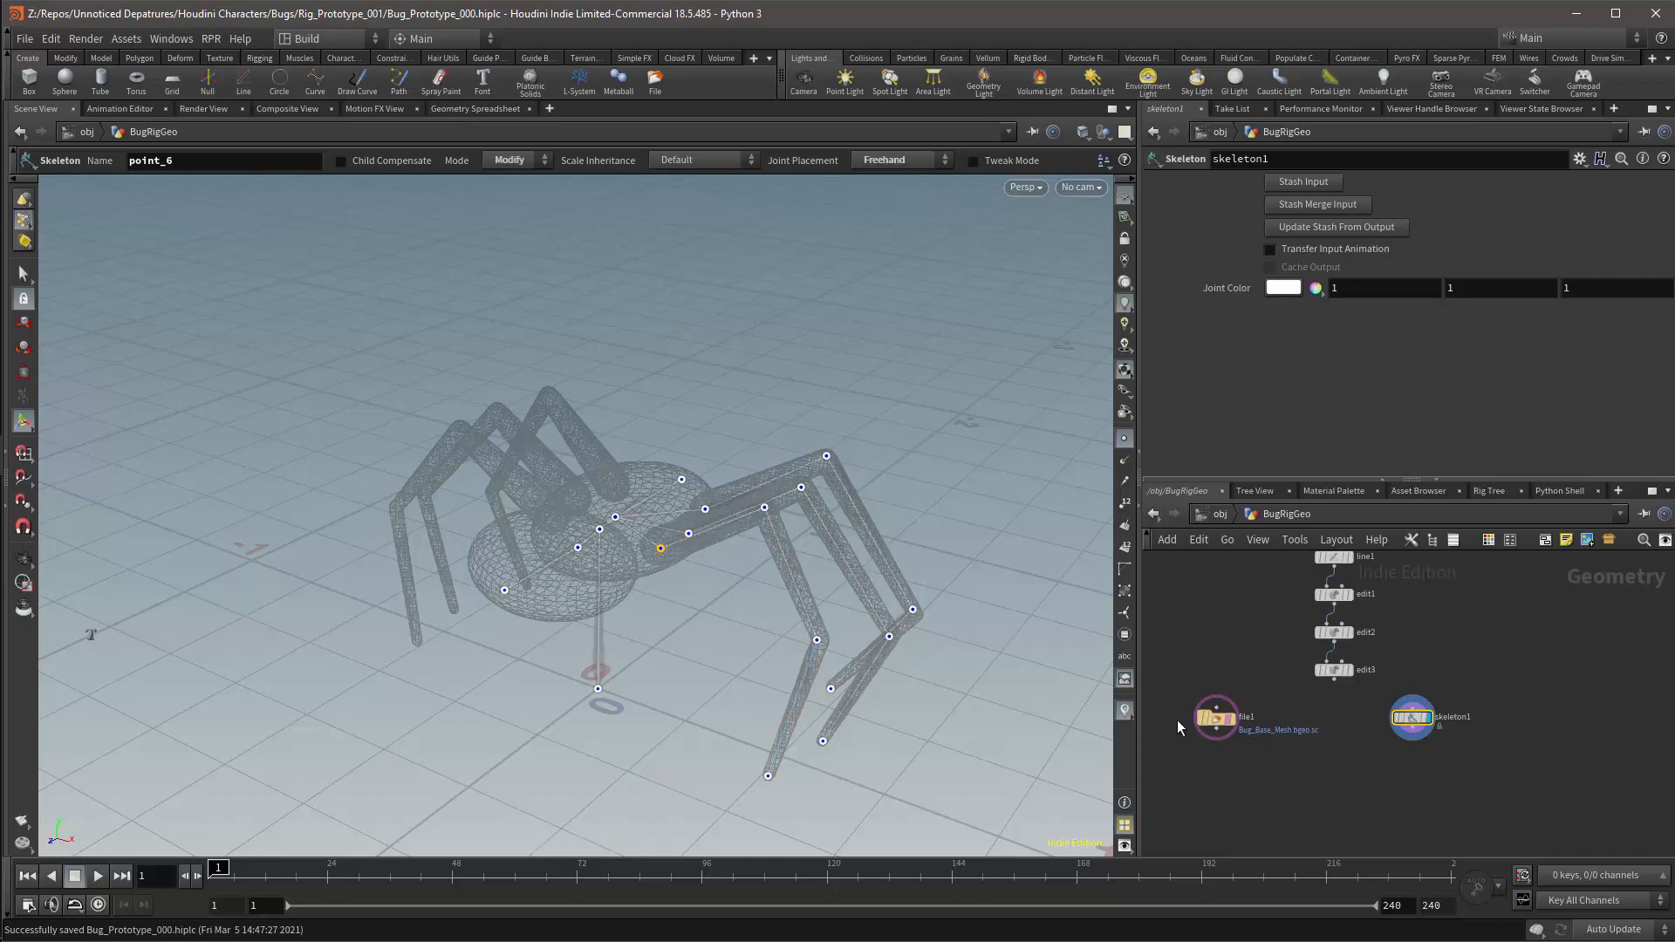
Create a visualizer for the name attribute from the skeleton1 node's information.
middle_click(1411, 717)
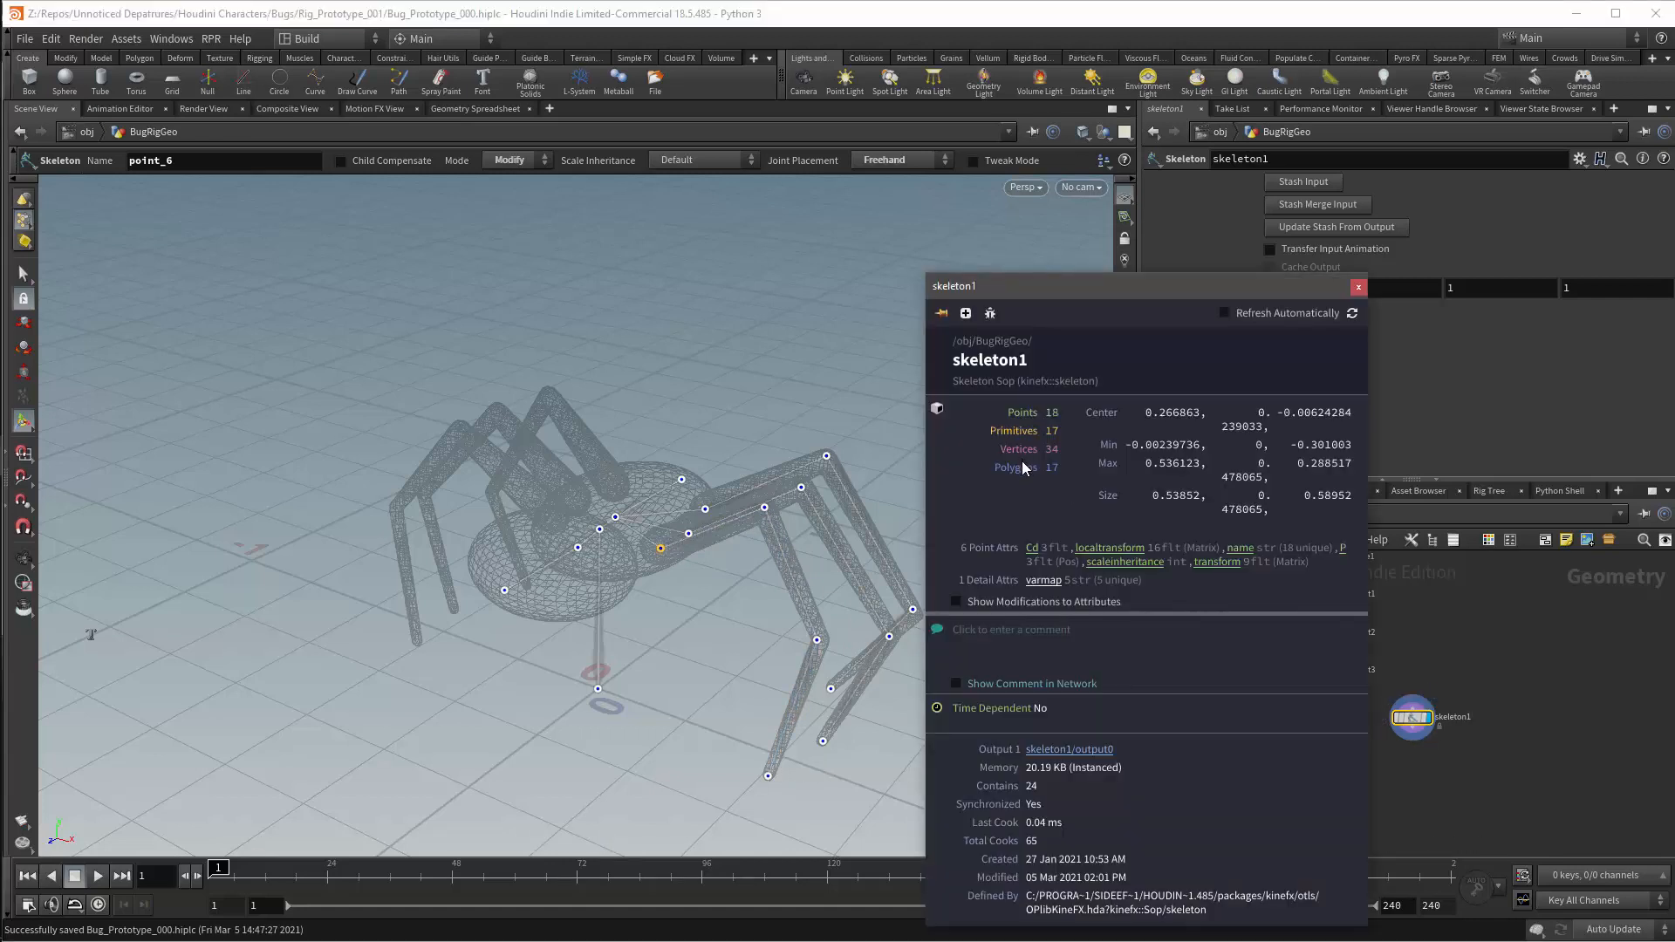
left_click(1239, 548)
left_click(1357, 288)
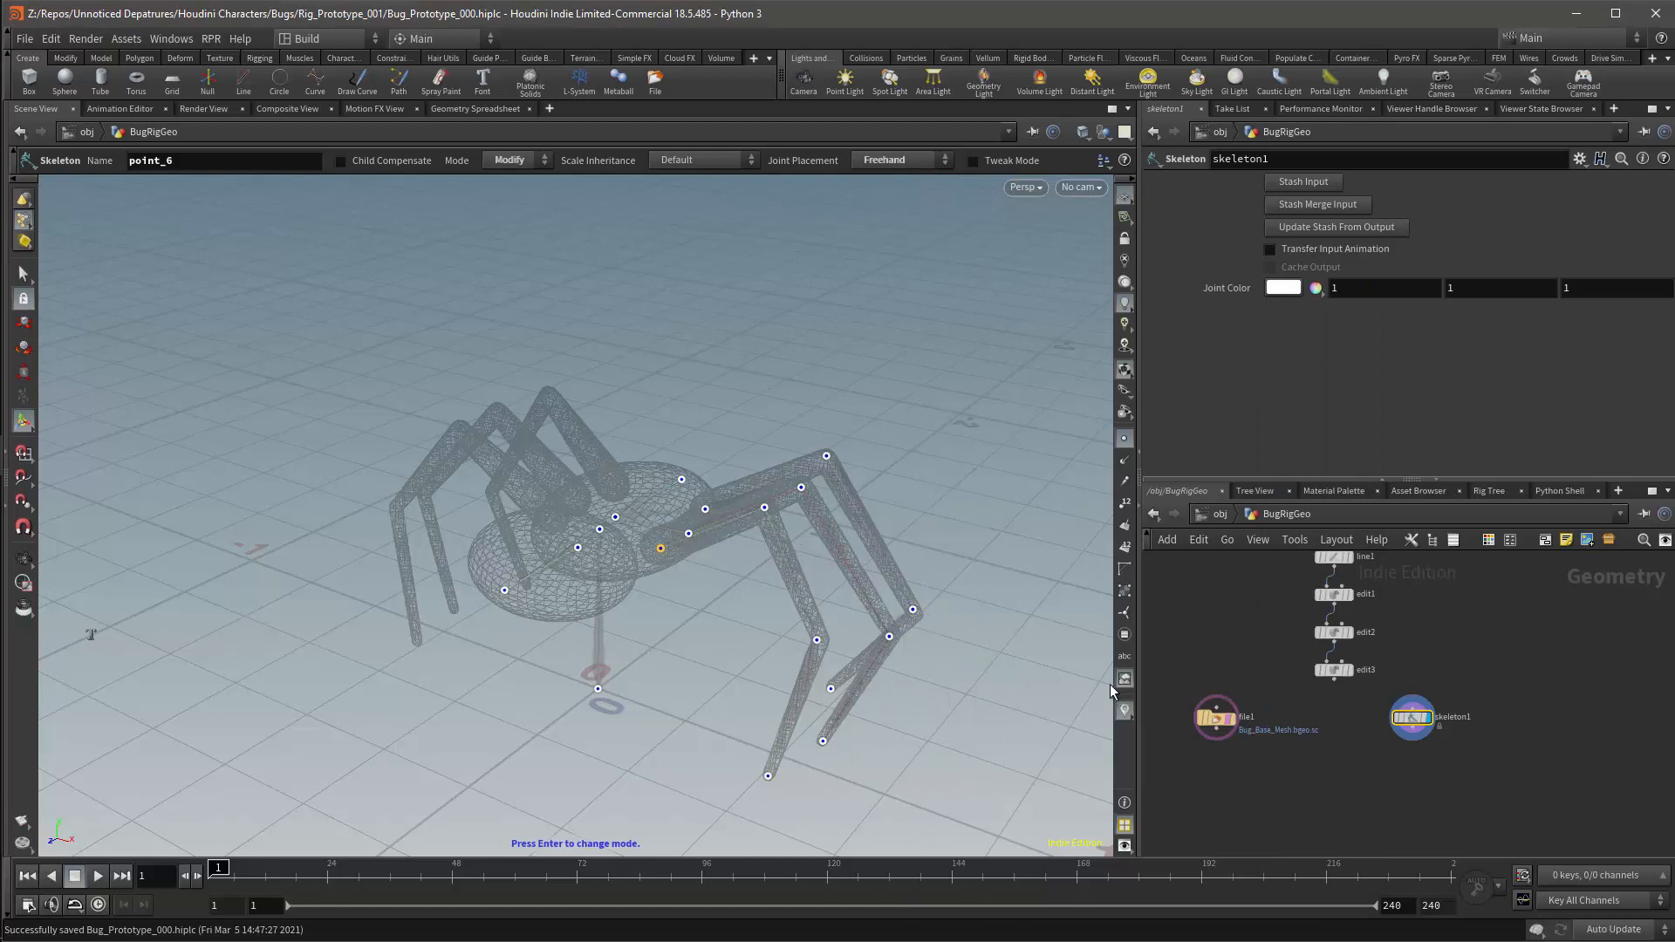
Edit the name visualizer and set its type to Marker.
left_click(1124, 714)
right_click(1124, 714)
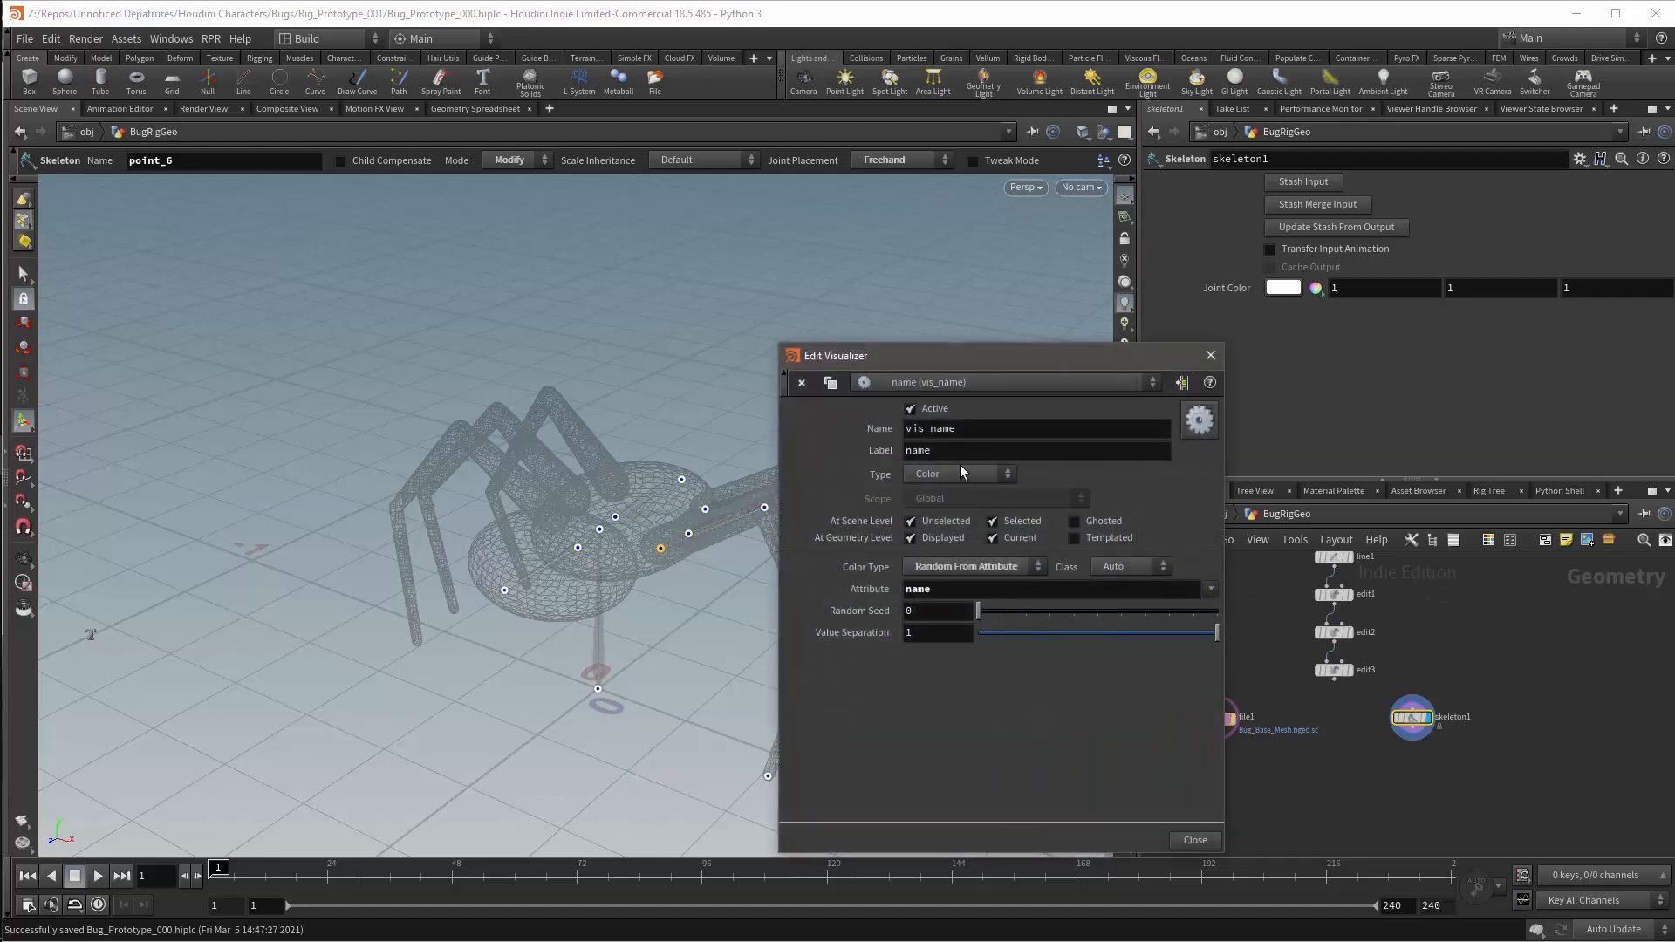
left_click(962, 475)
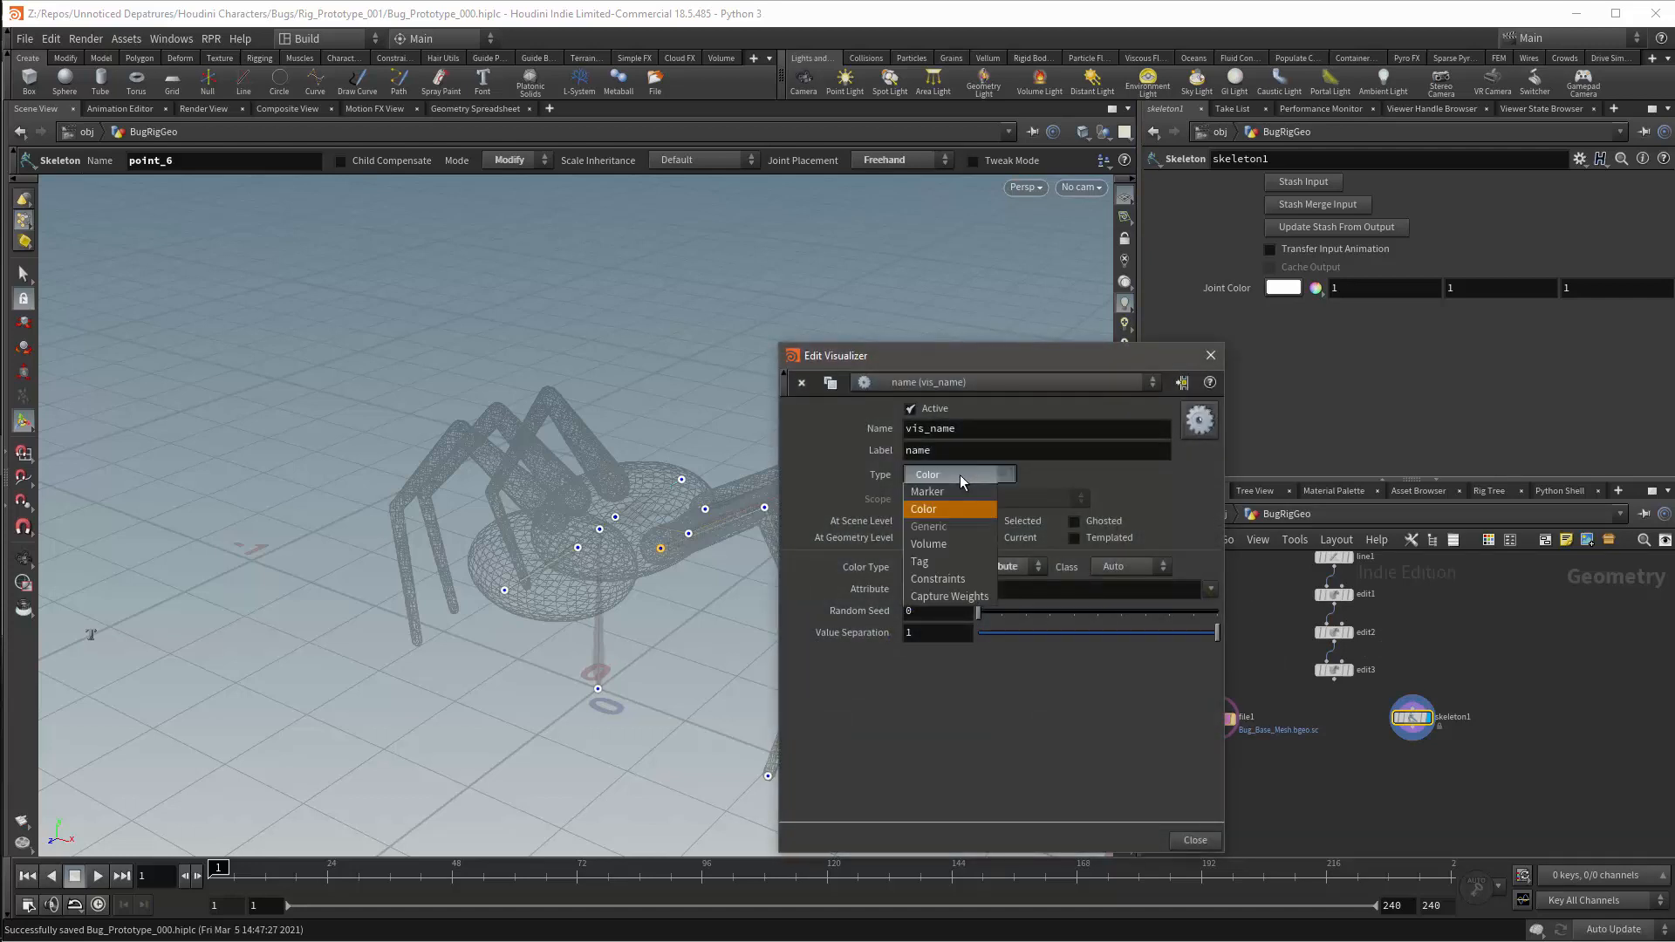
left_click(943, 494)
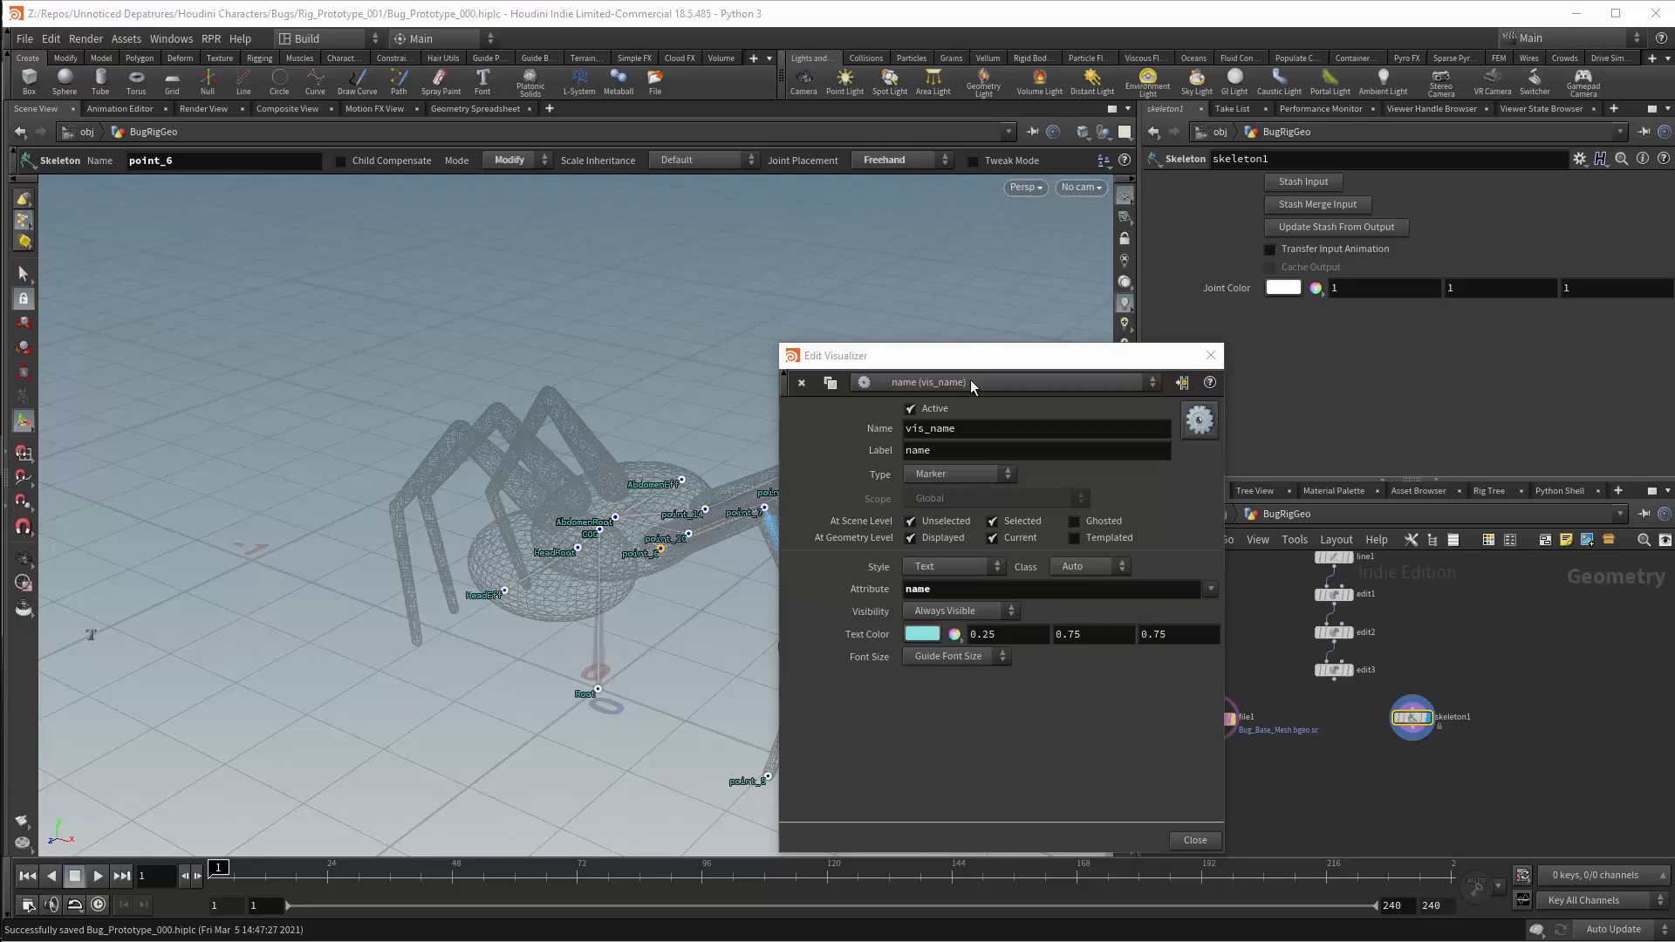
Try the Only on Selection and Near Pointer visibility options for the name labels and return to Always Visible.
left_click_drag(1007, 363, 289, 185)
left_click(257, 438)
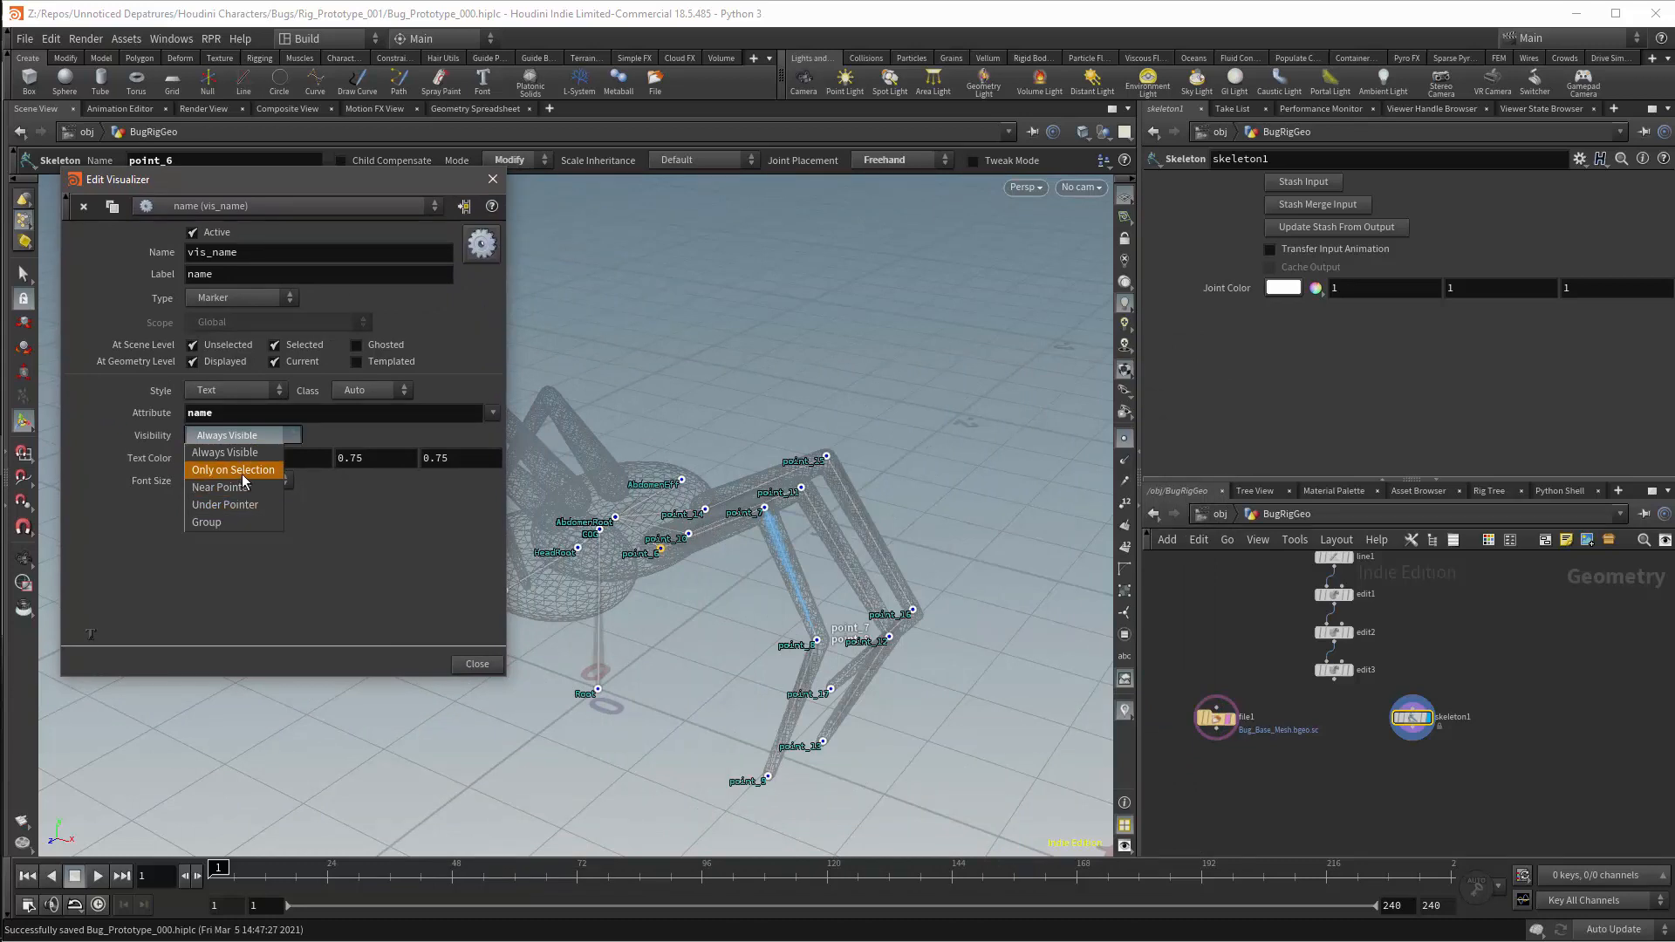
left_click(242, 472)
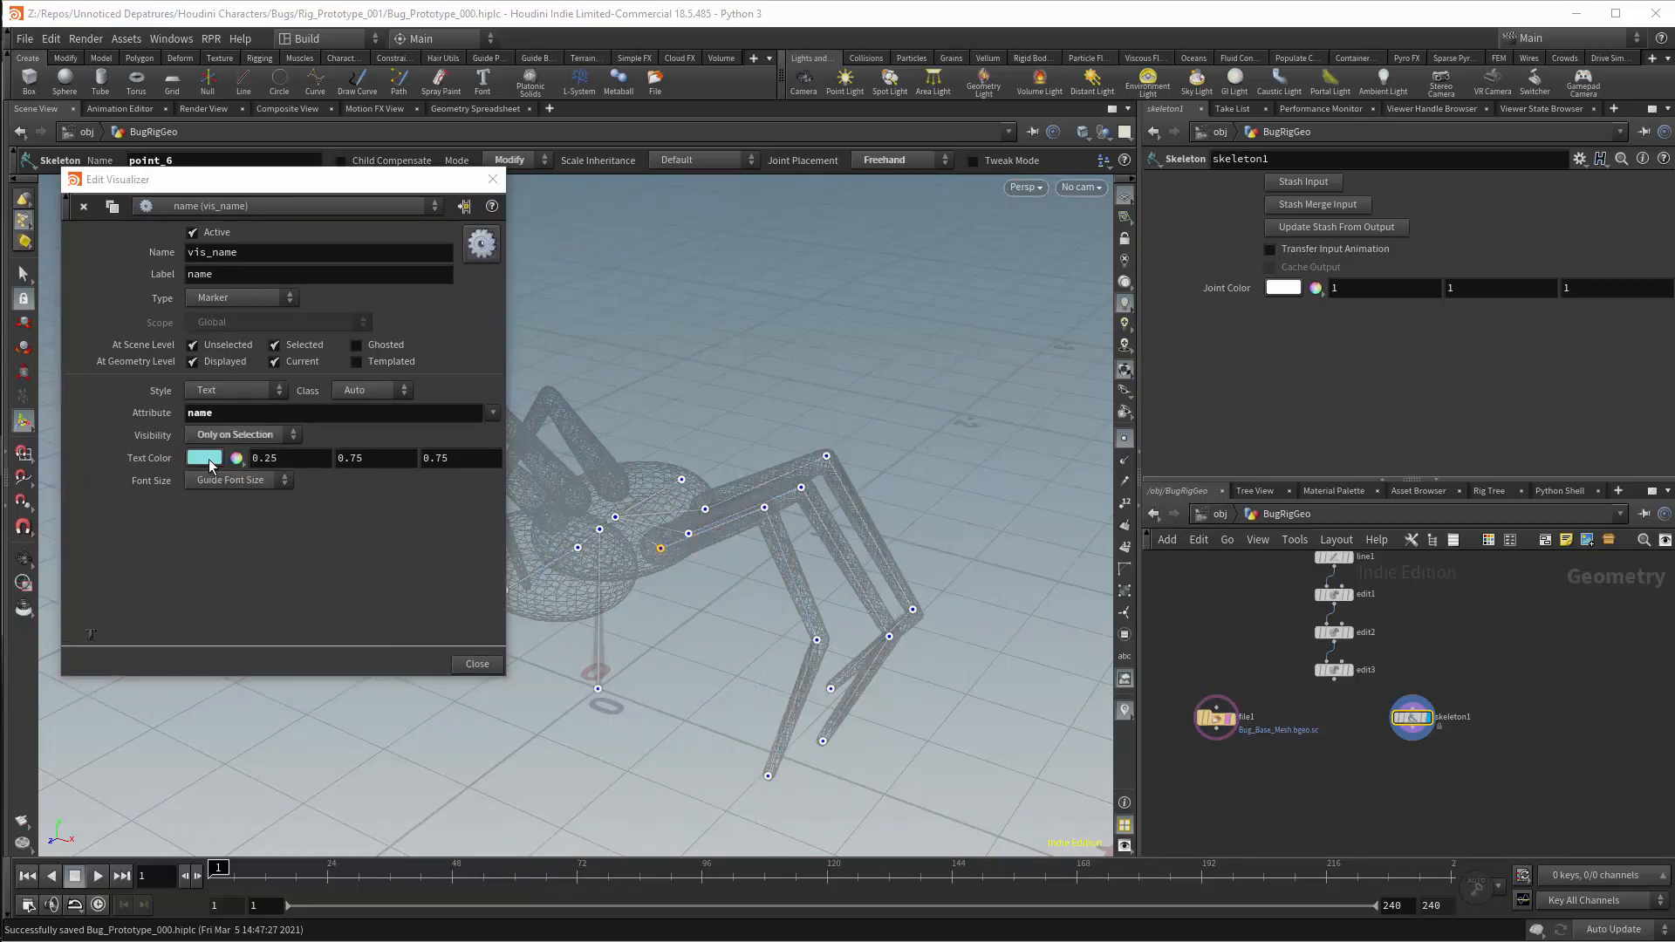
left_click(229, 436)
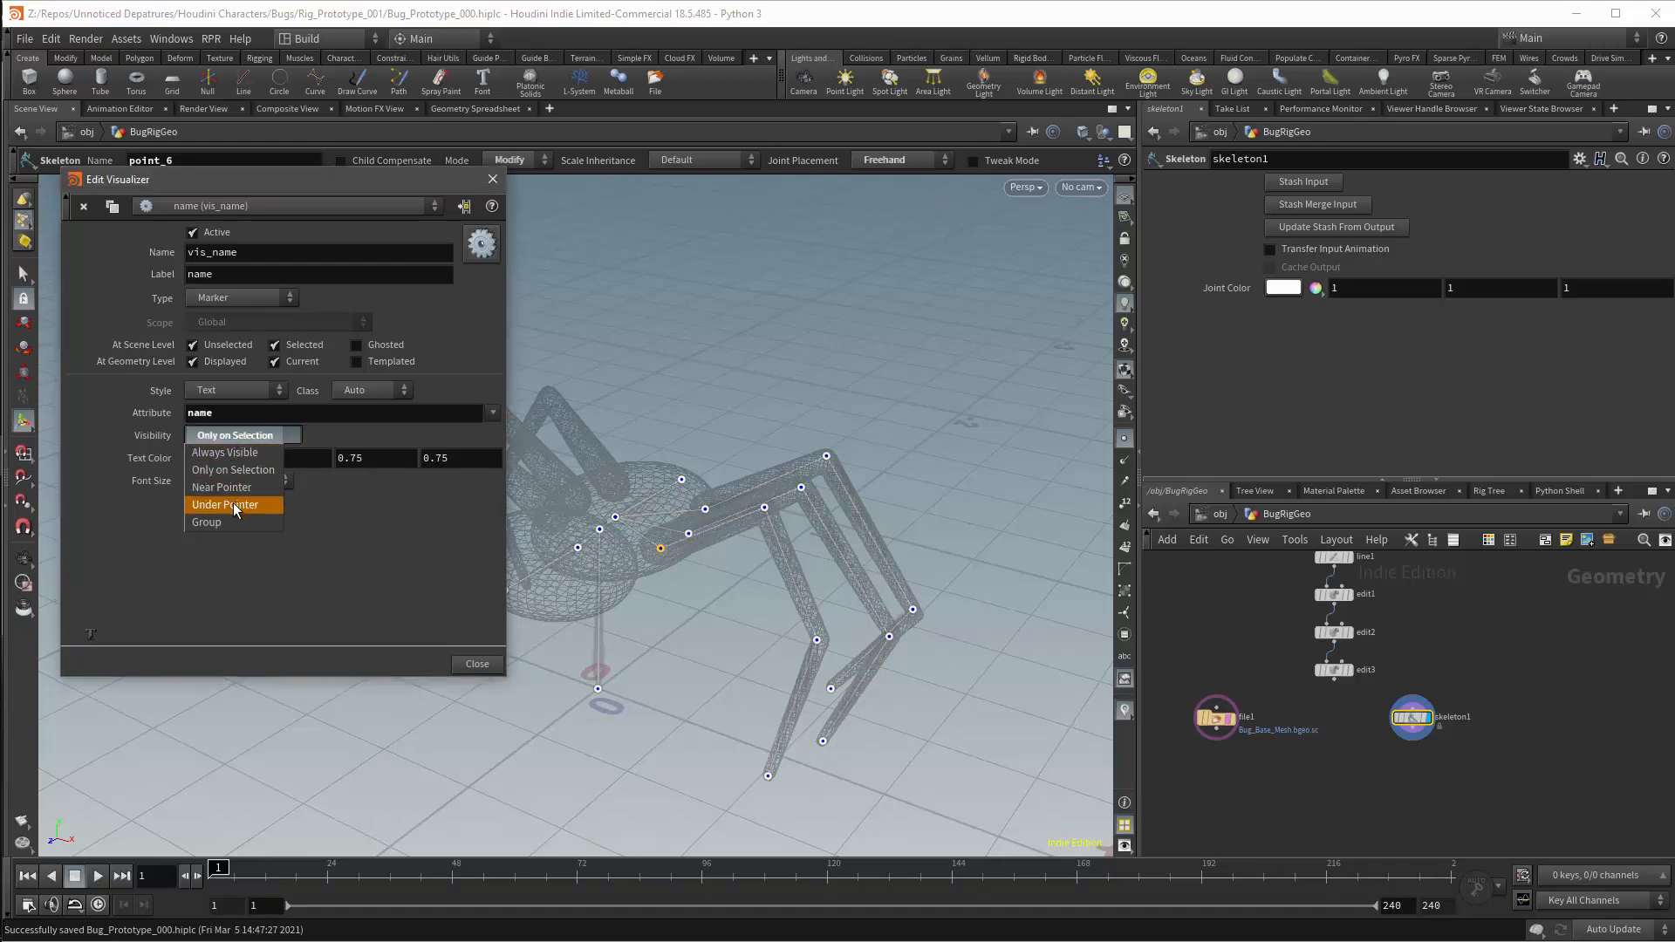
left_click(230, 488)
left_click(244, 435)
left_click(228, 452)
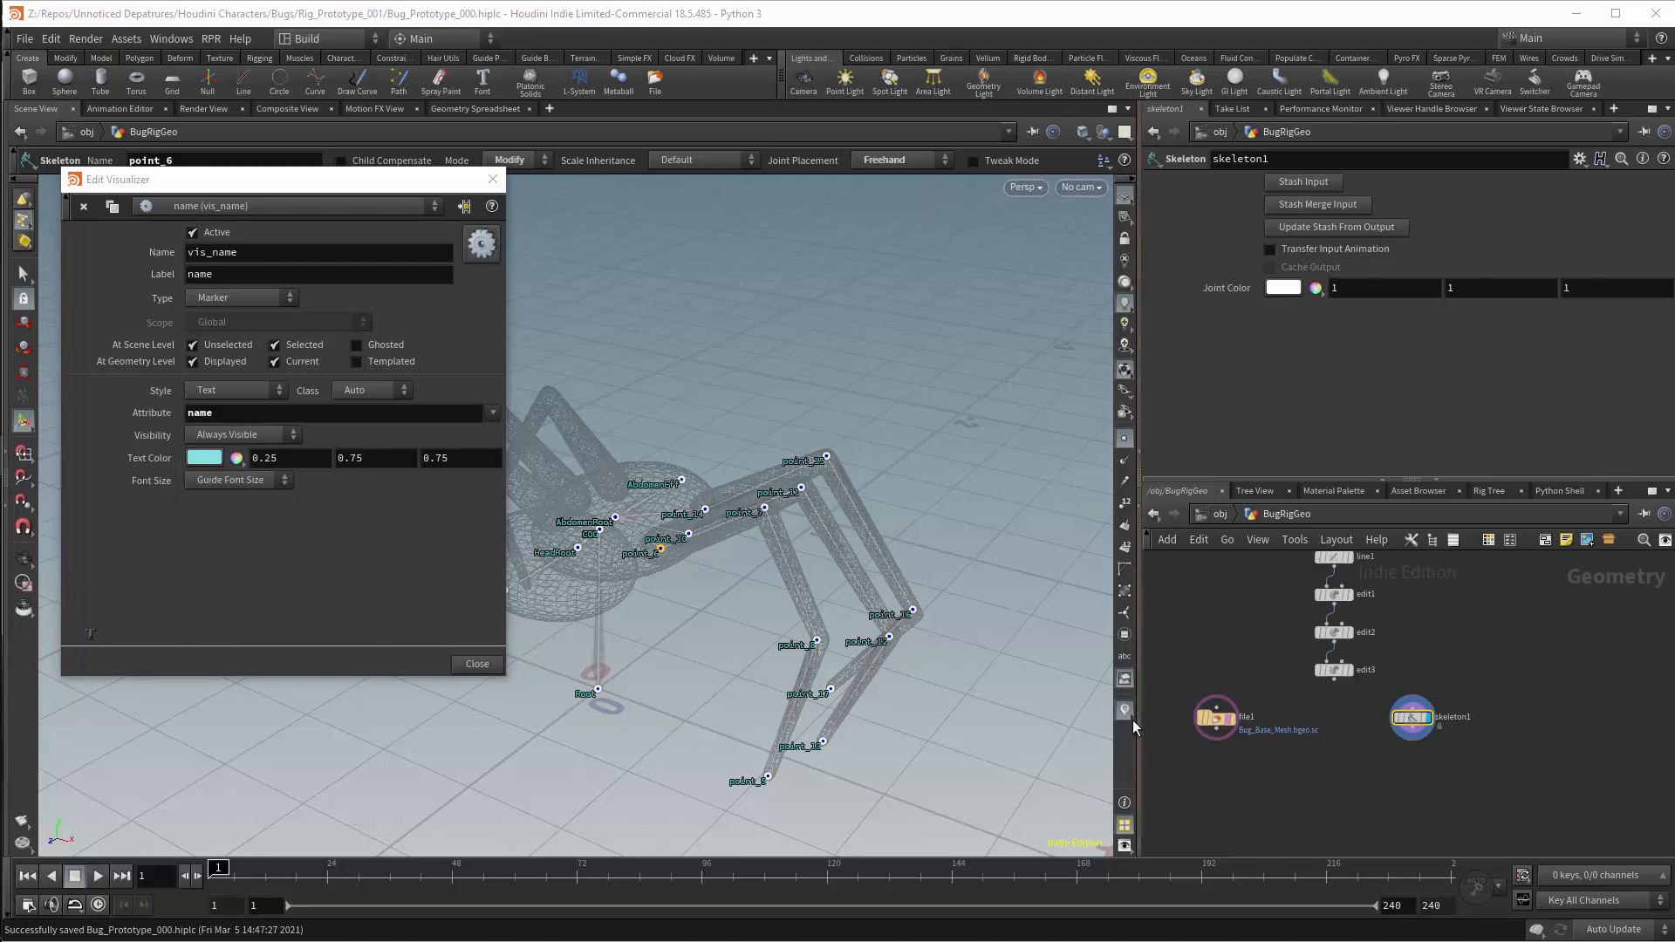
Try several text colors for the name labels and settle on a neutral grey.
left_click(204, 457)
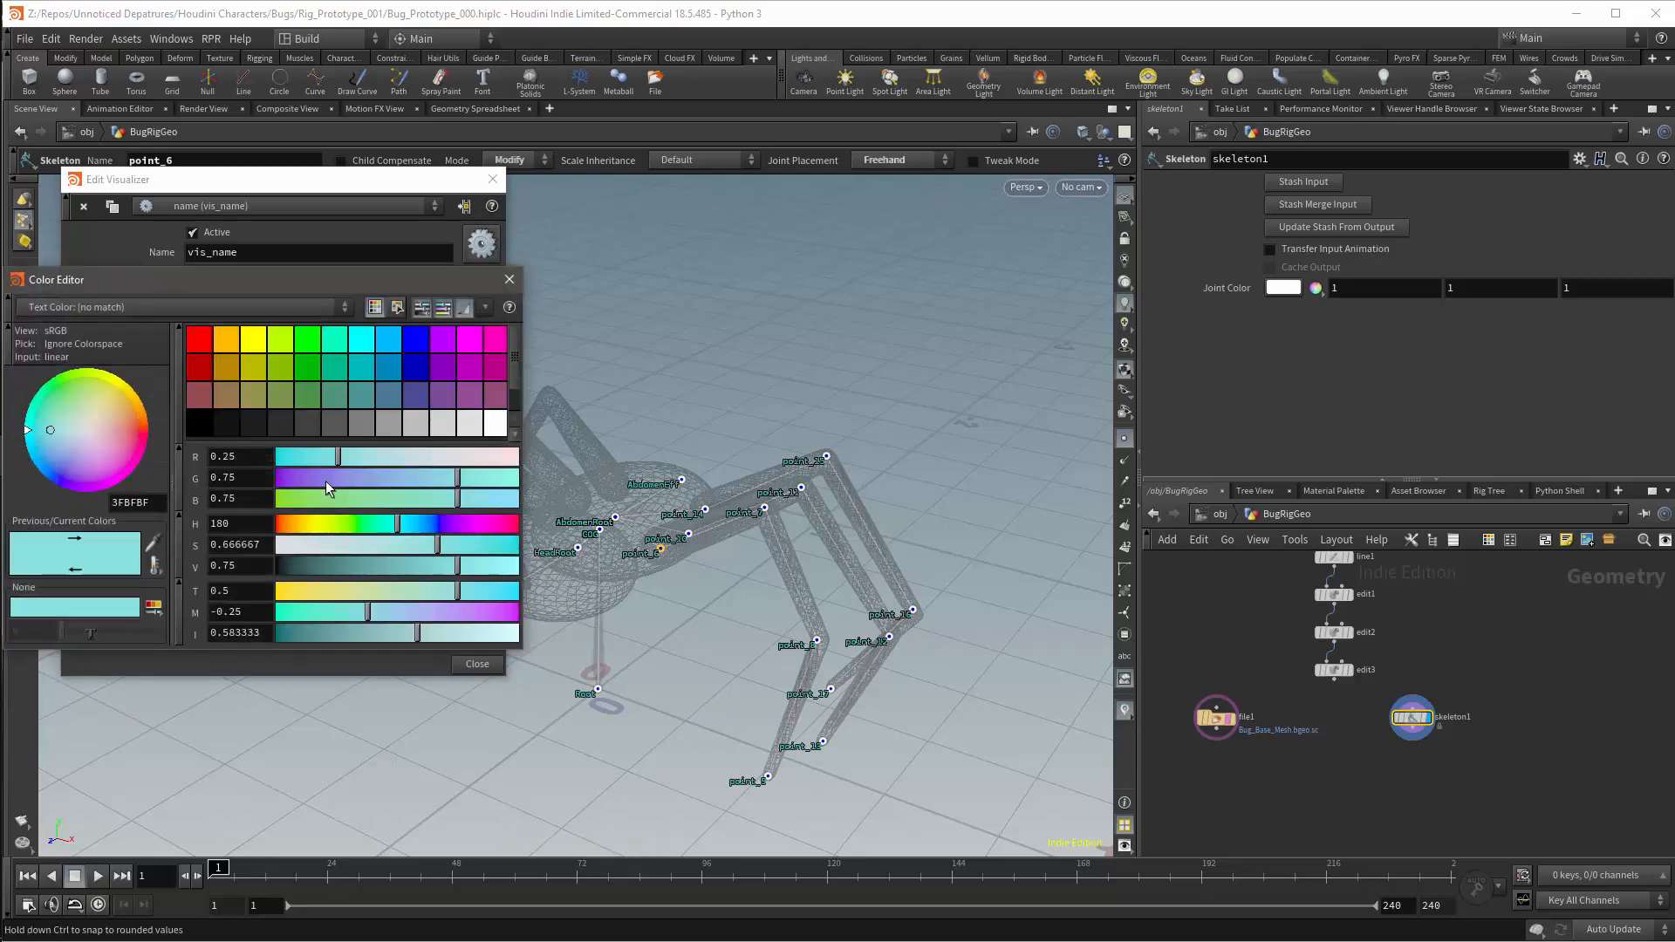
left_click(253, 338)
left_click(281, 367)
left_click(362, 338)
left_click(415, 423)
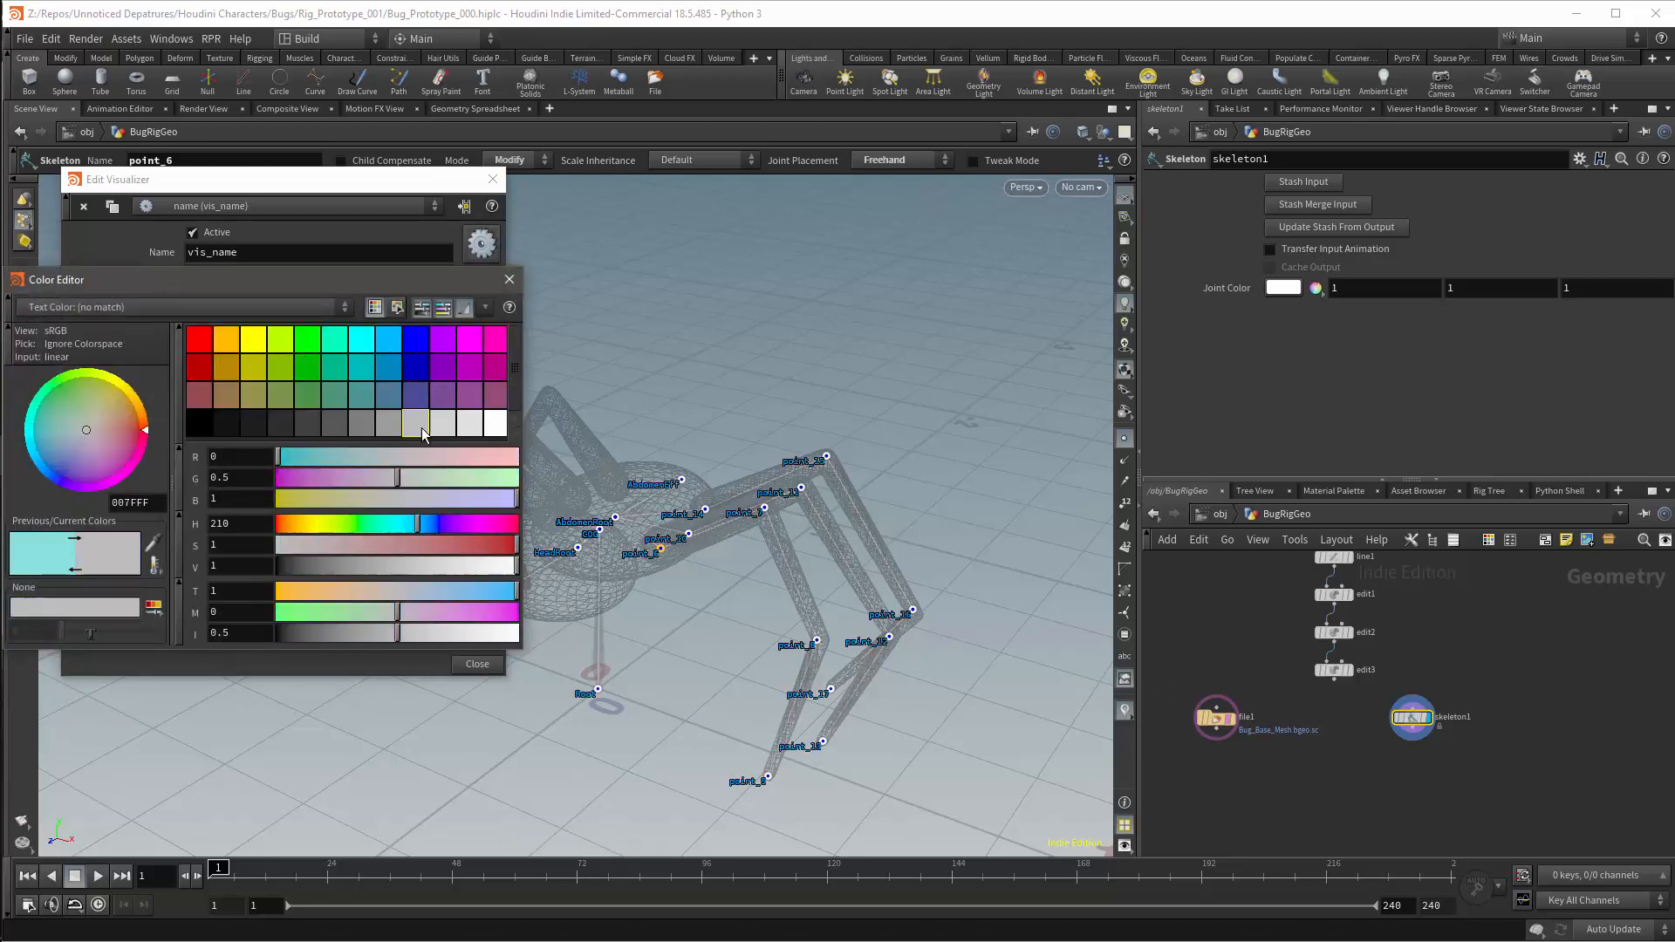
left_click(469, 423)
left_click(496, 423)
left_click(311, 345)
left_click(362, 375)
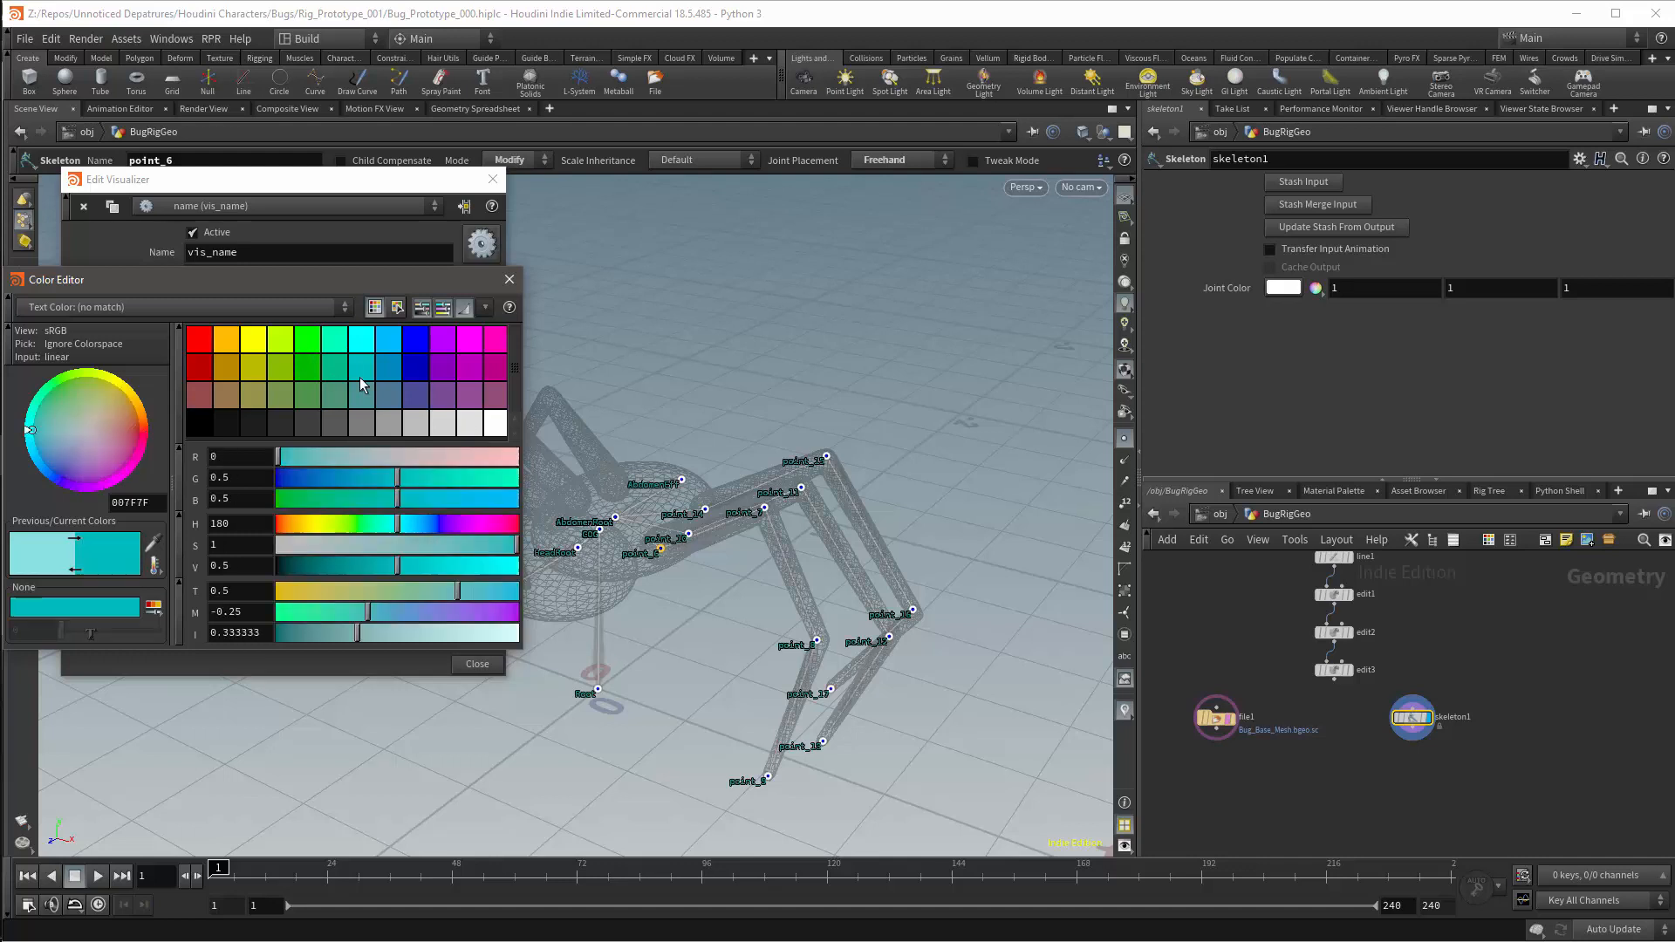
left_click(362, 340)
left_click(334, 340)
left_click(307, 340)
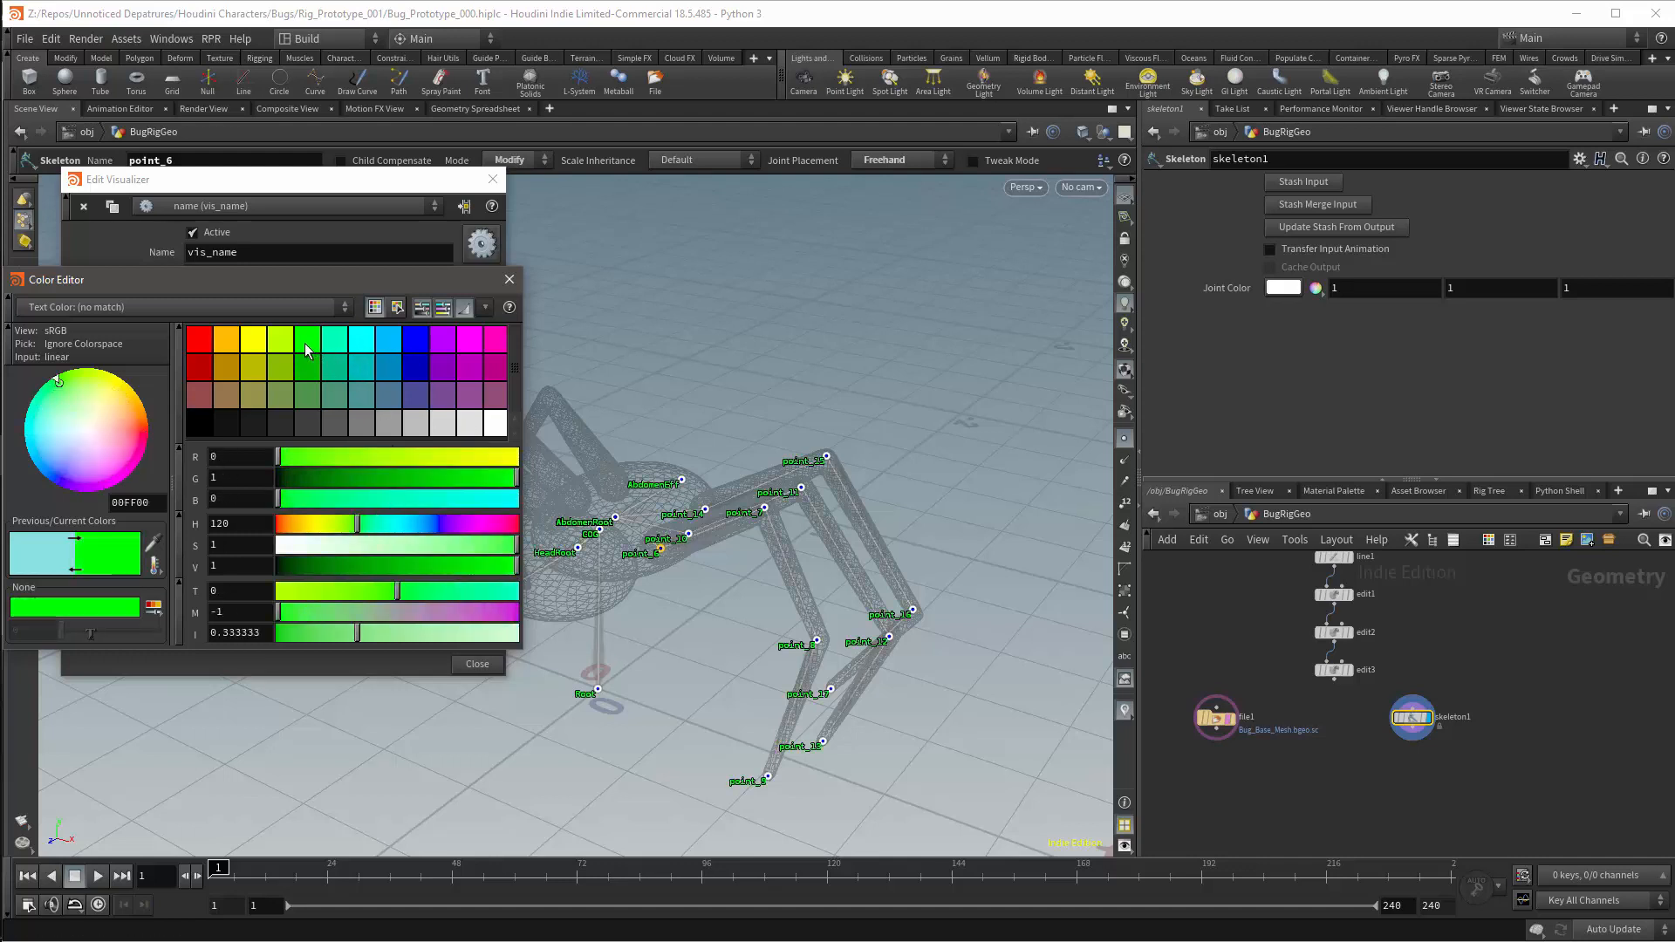
left_click(253, 339)
left_click(495, 423)
left_click(415, 423)
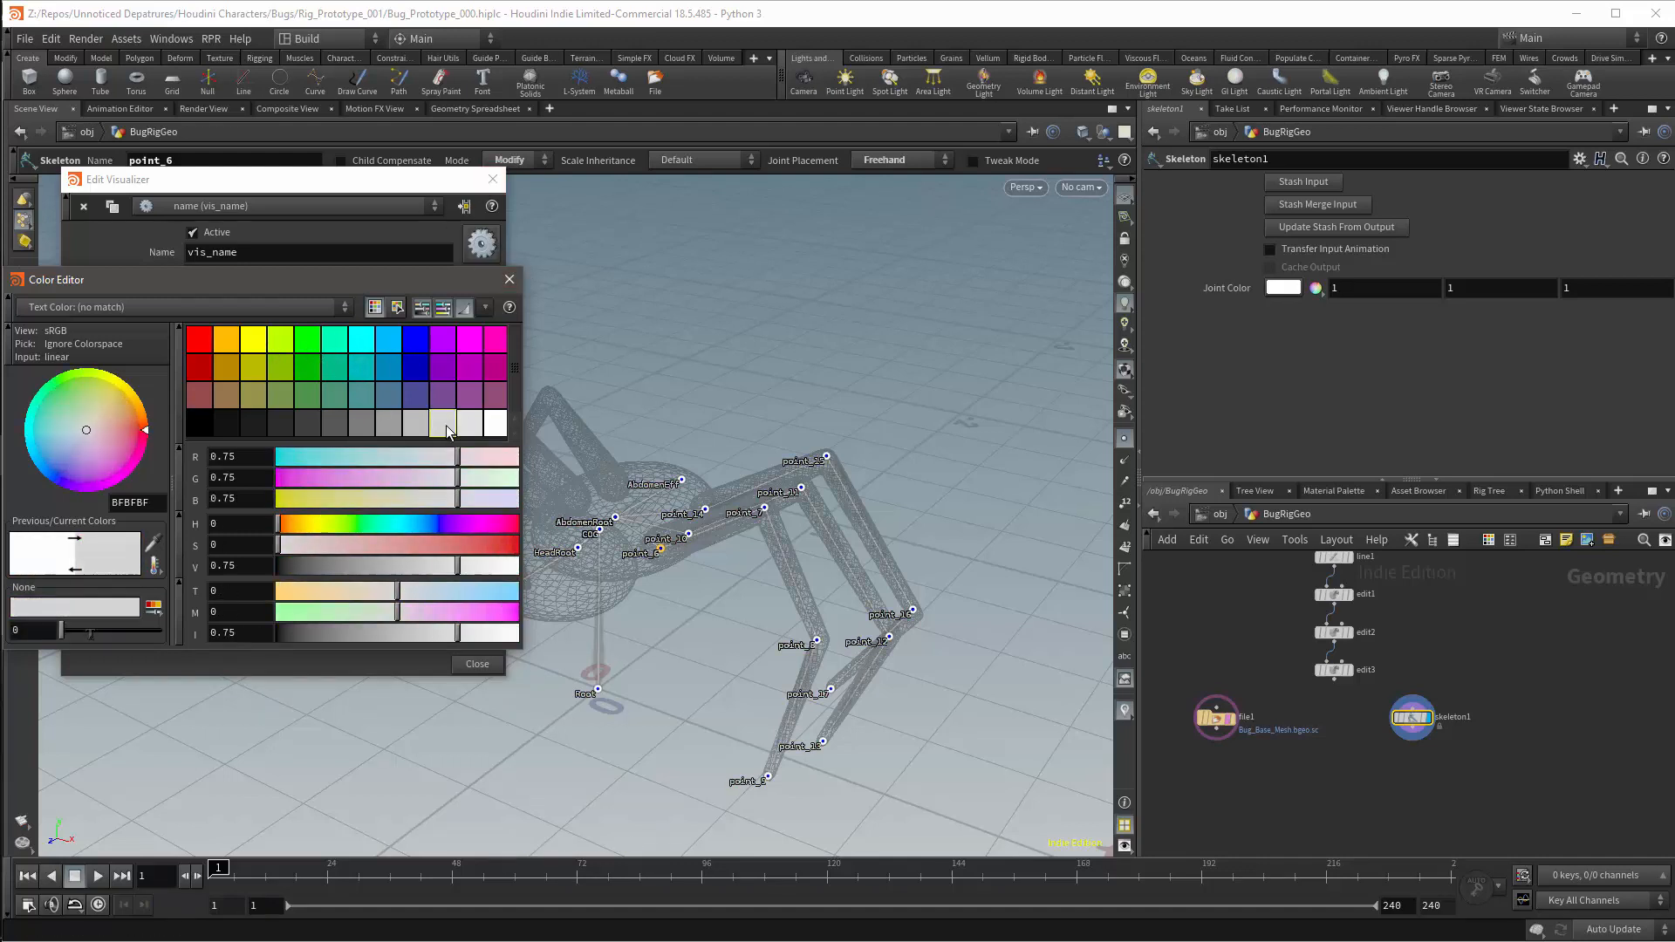
left_click(388, 423)
Rename the selected root joint of the front leg as LFLegRoot.
left_click(711, 390, "alt")
scroll(711, 391, "up", 5)
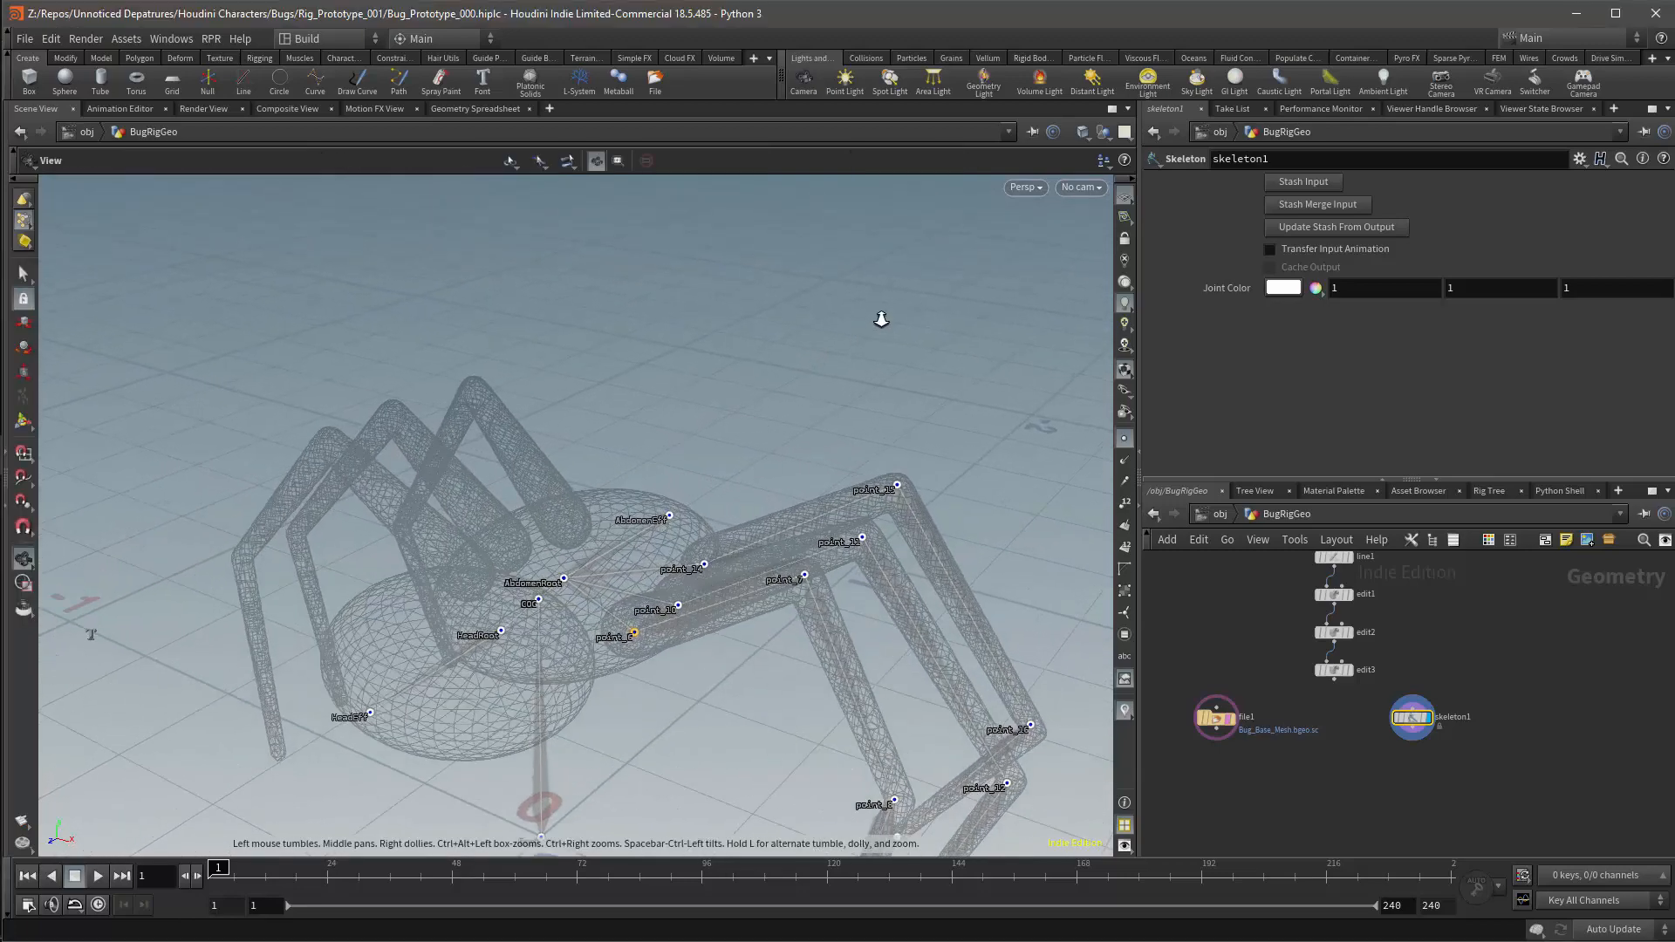
scroll(759, 436, "up", 3)
middle_click_drag(771, 446, 764, 356)
key("Escape")
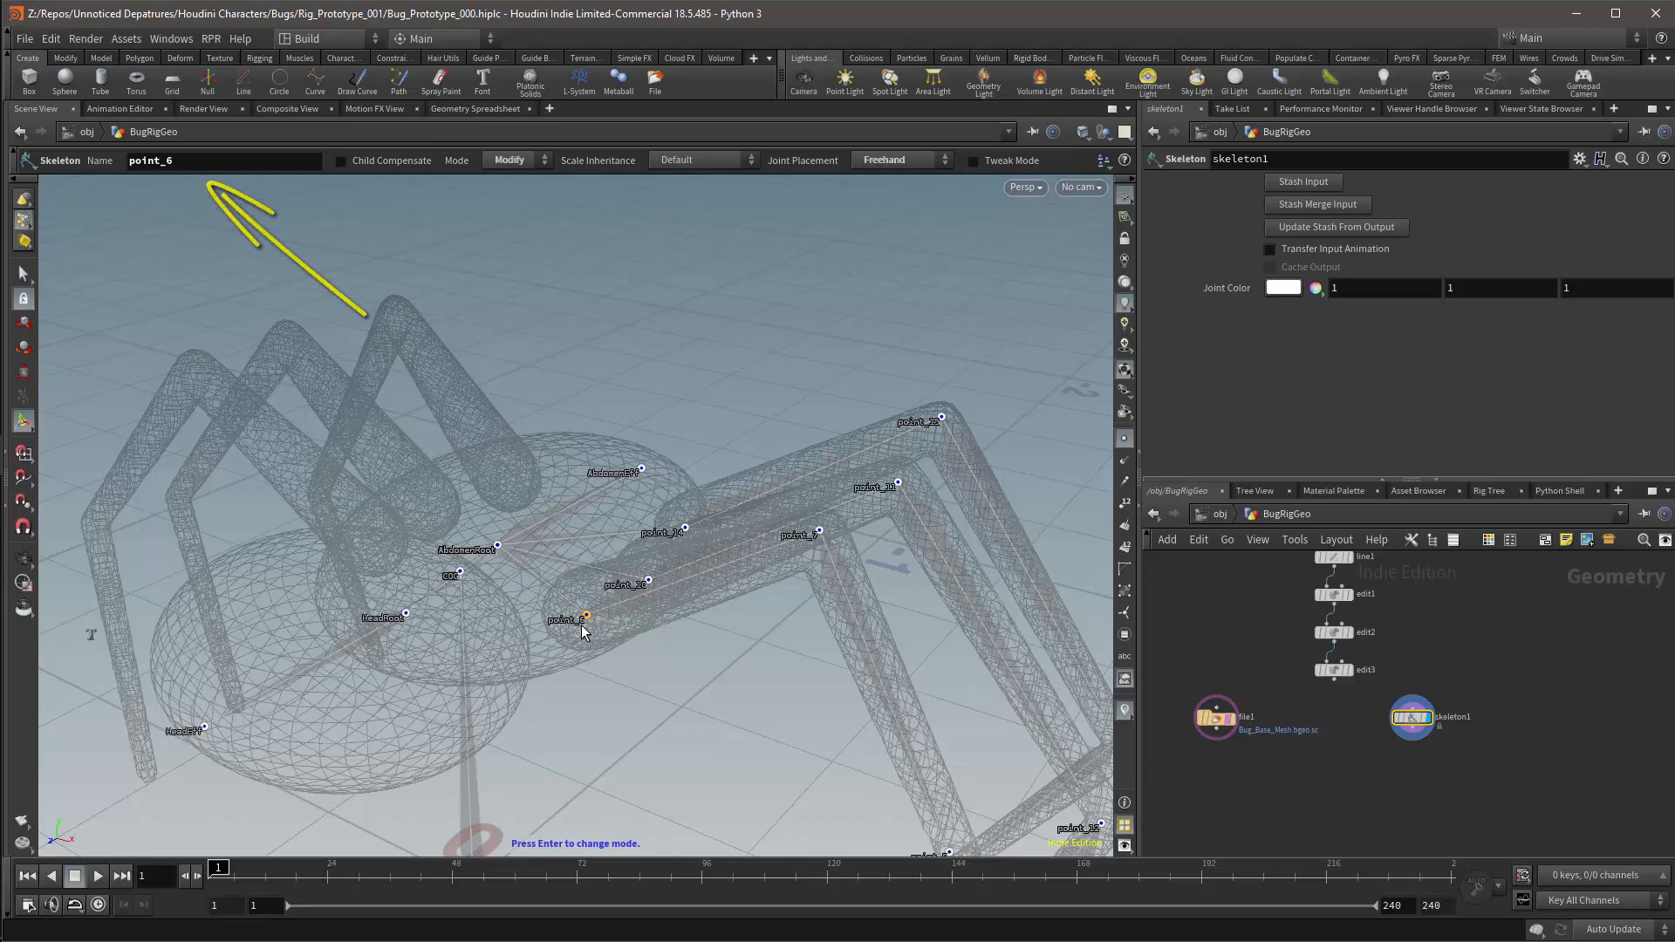
left_click(228, 162)
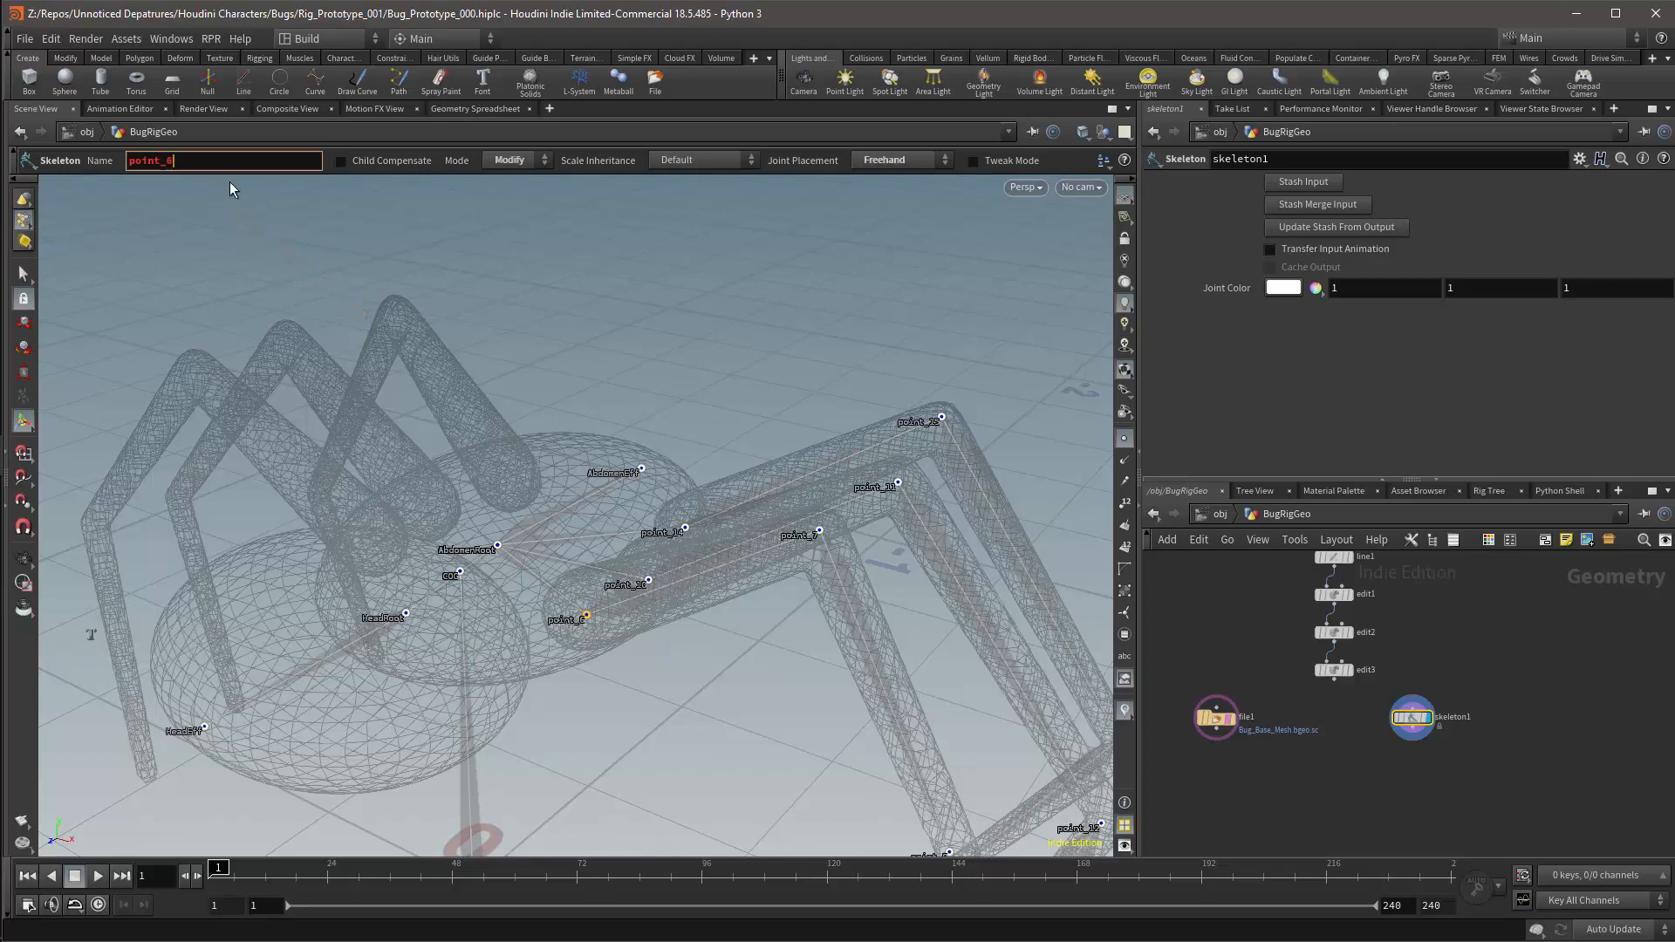
key("BackSpace")
key("BackSpace")
key("BackSpace")
key("BackSpace")
key("BackSpace")
key("BackSpace")
key("BackSpace")
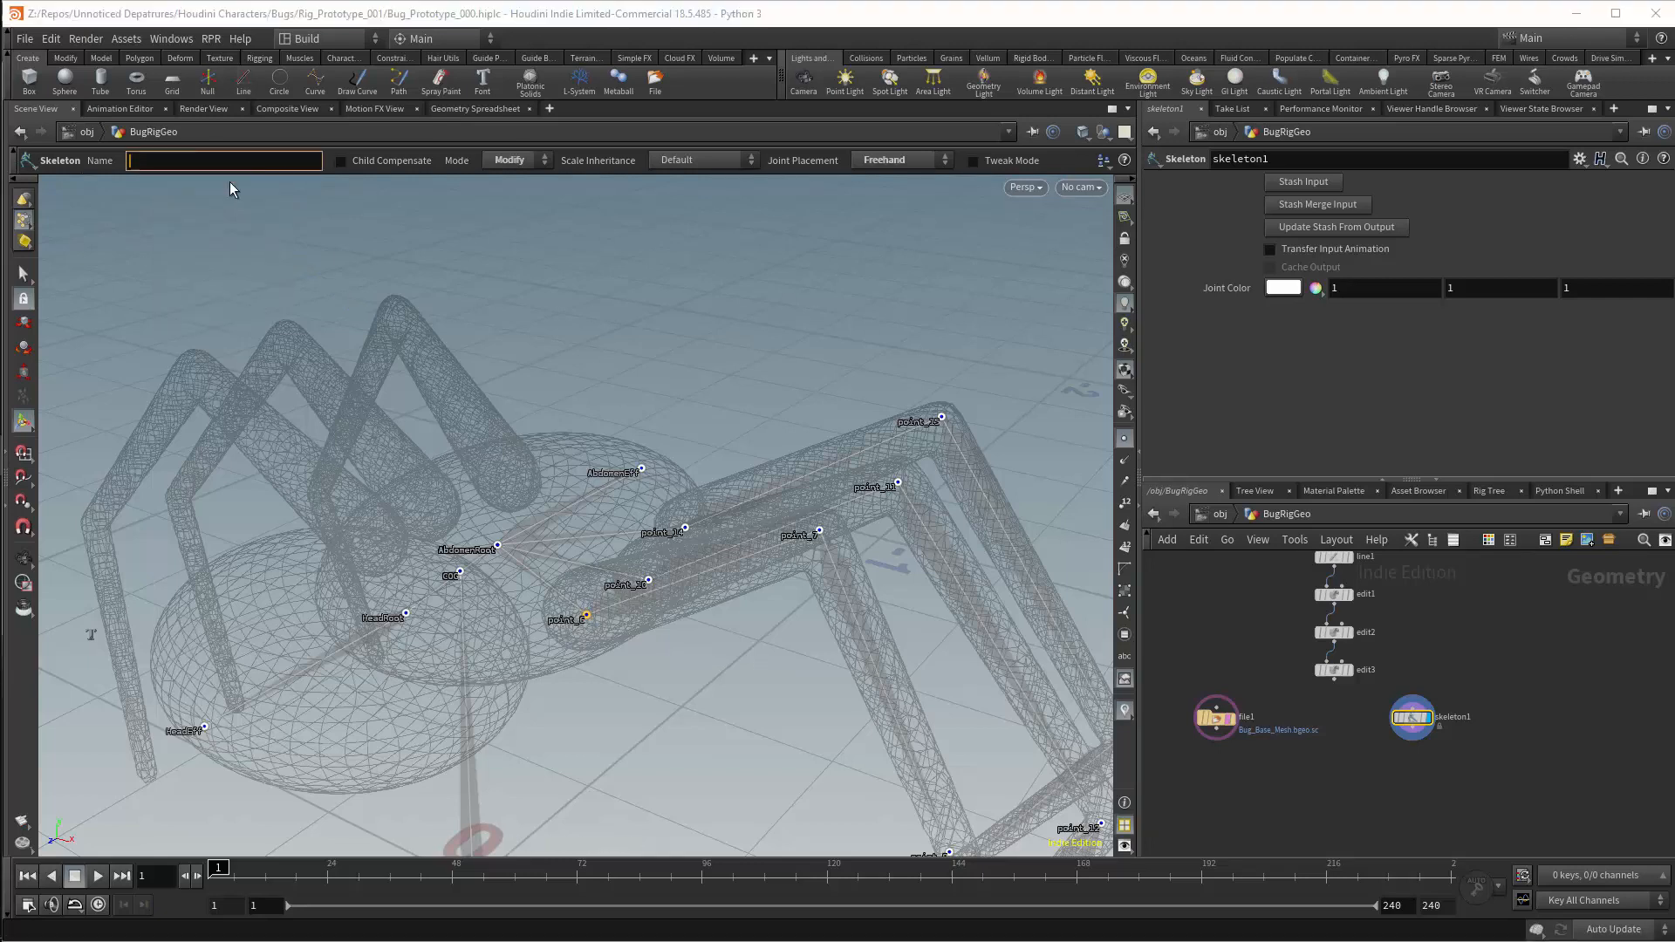
type("LFLegRoot")
key("Return")
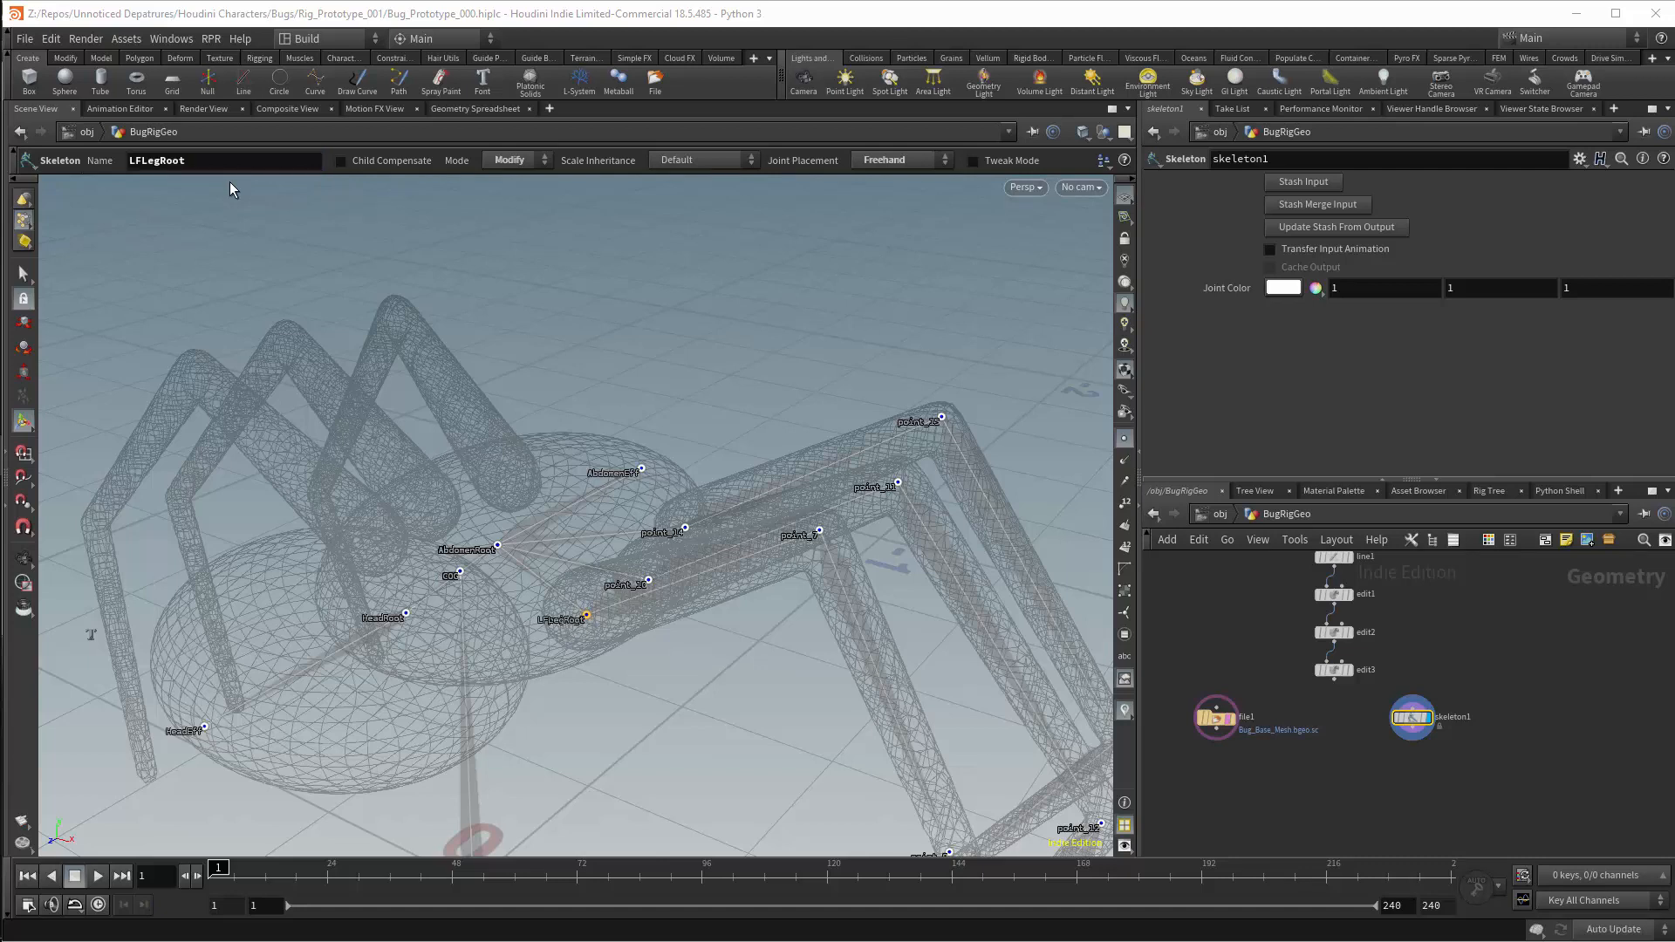
Rename the upper knee joint of the same front leg as LFLeg1.
key("Escape")
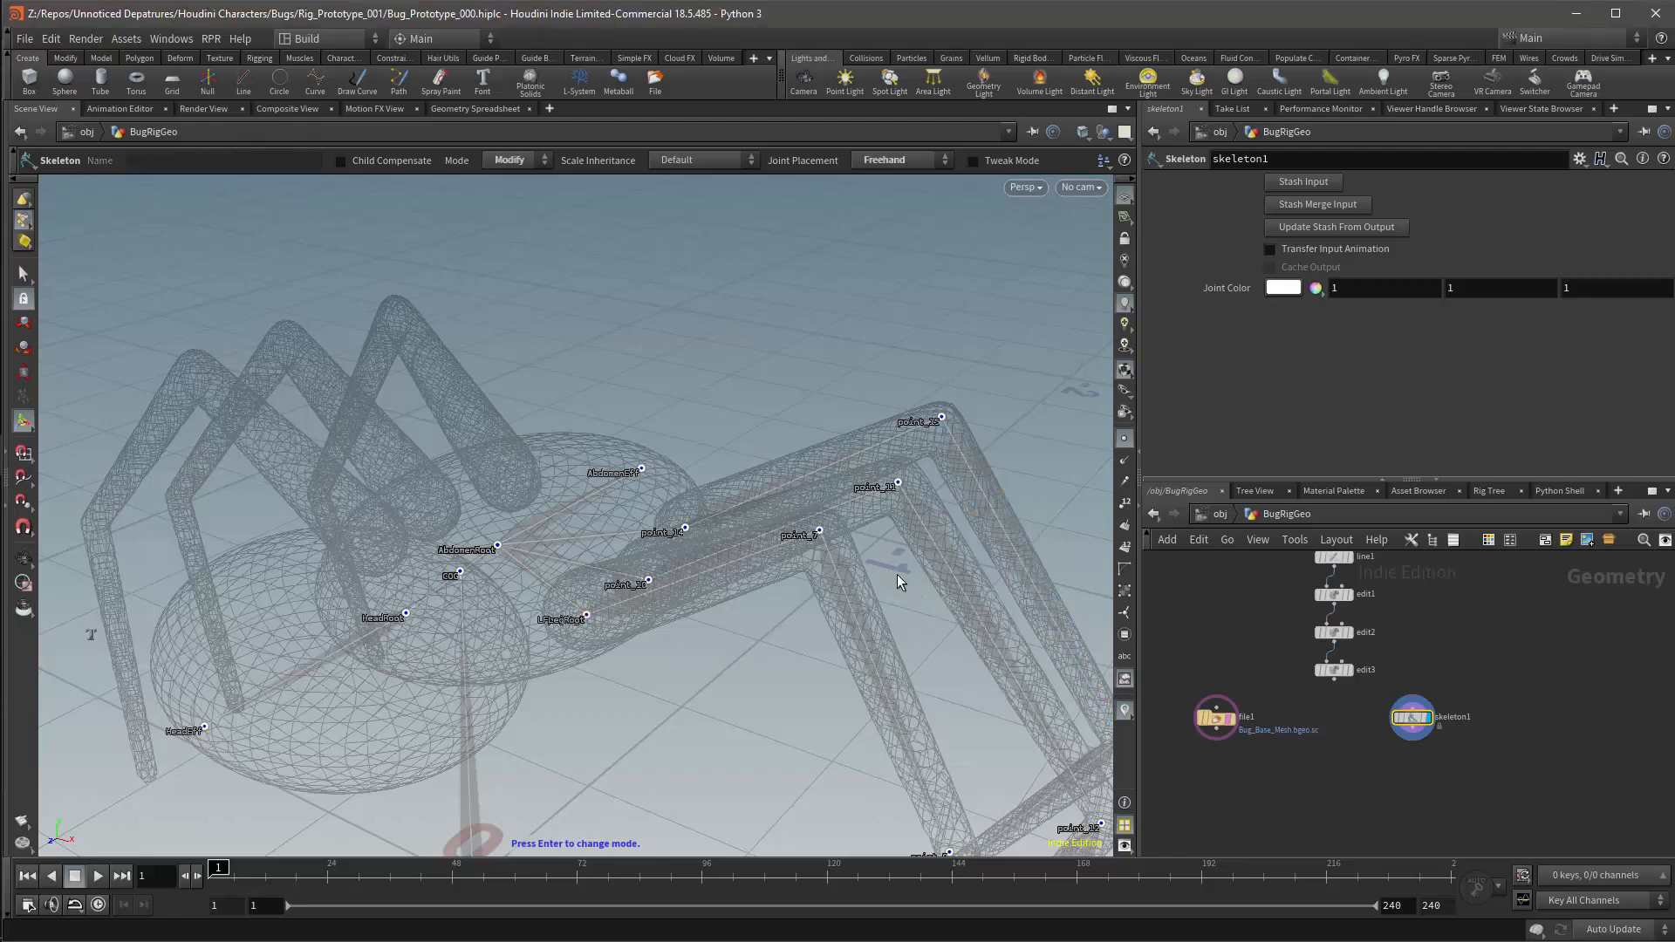
middle_click_drag(897, 574, 712, 369)
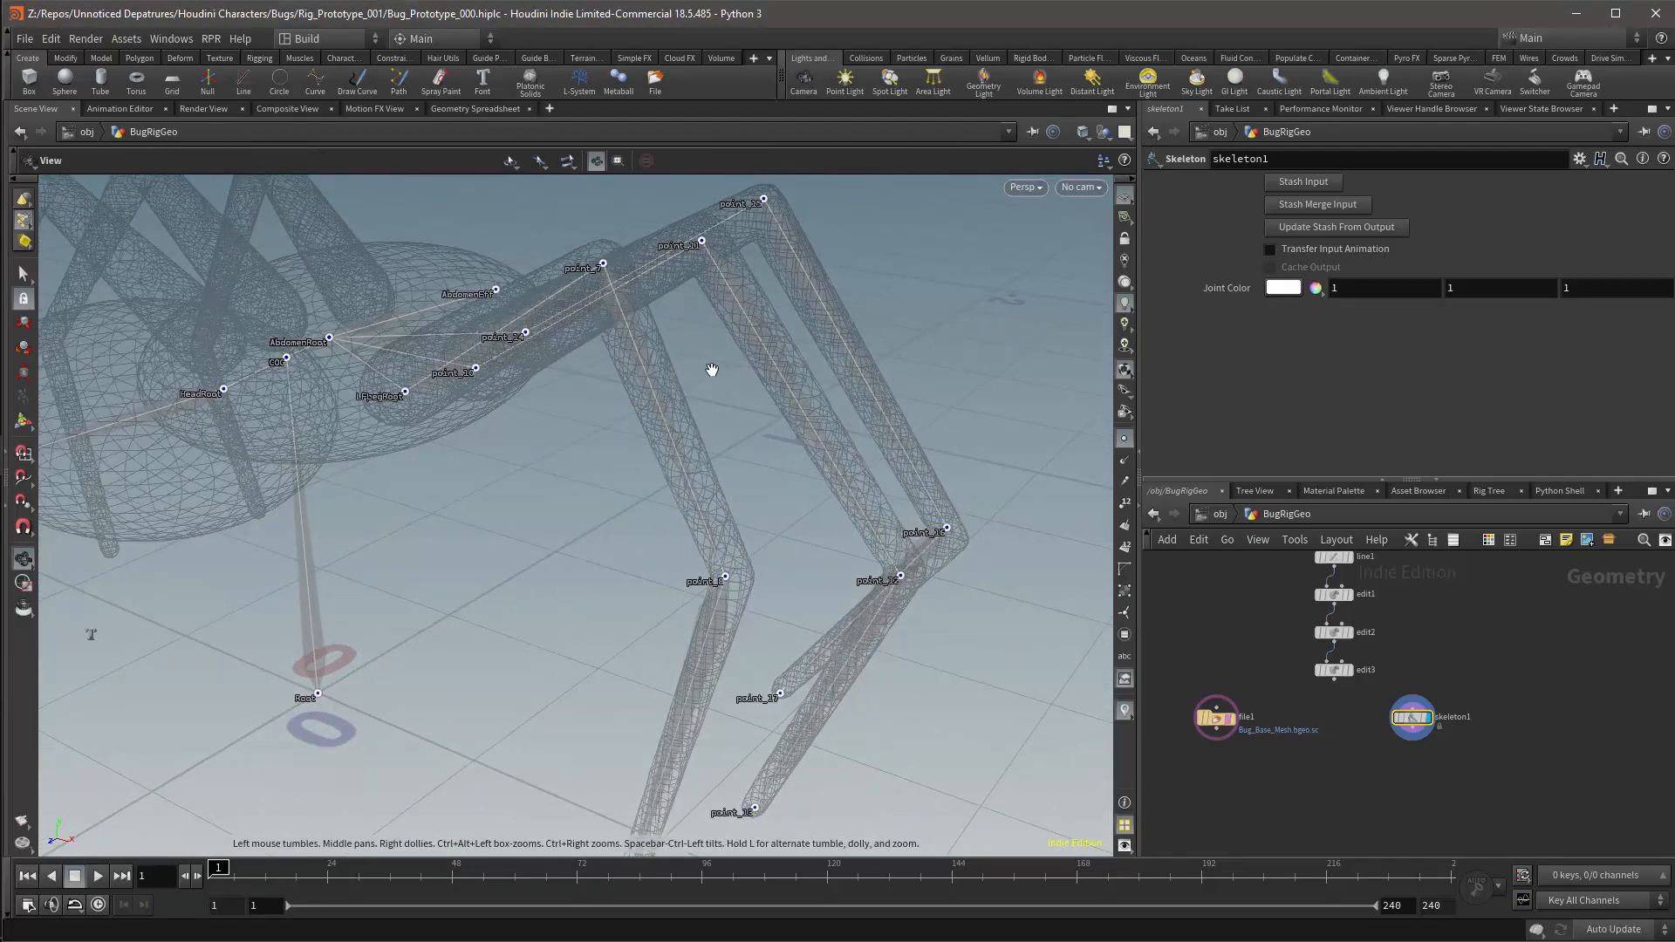
middle_click_drag(712, 369, 708, 369)
key("Return")
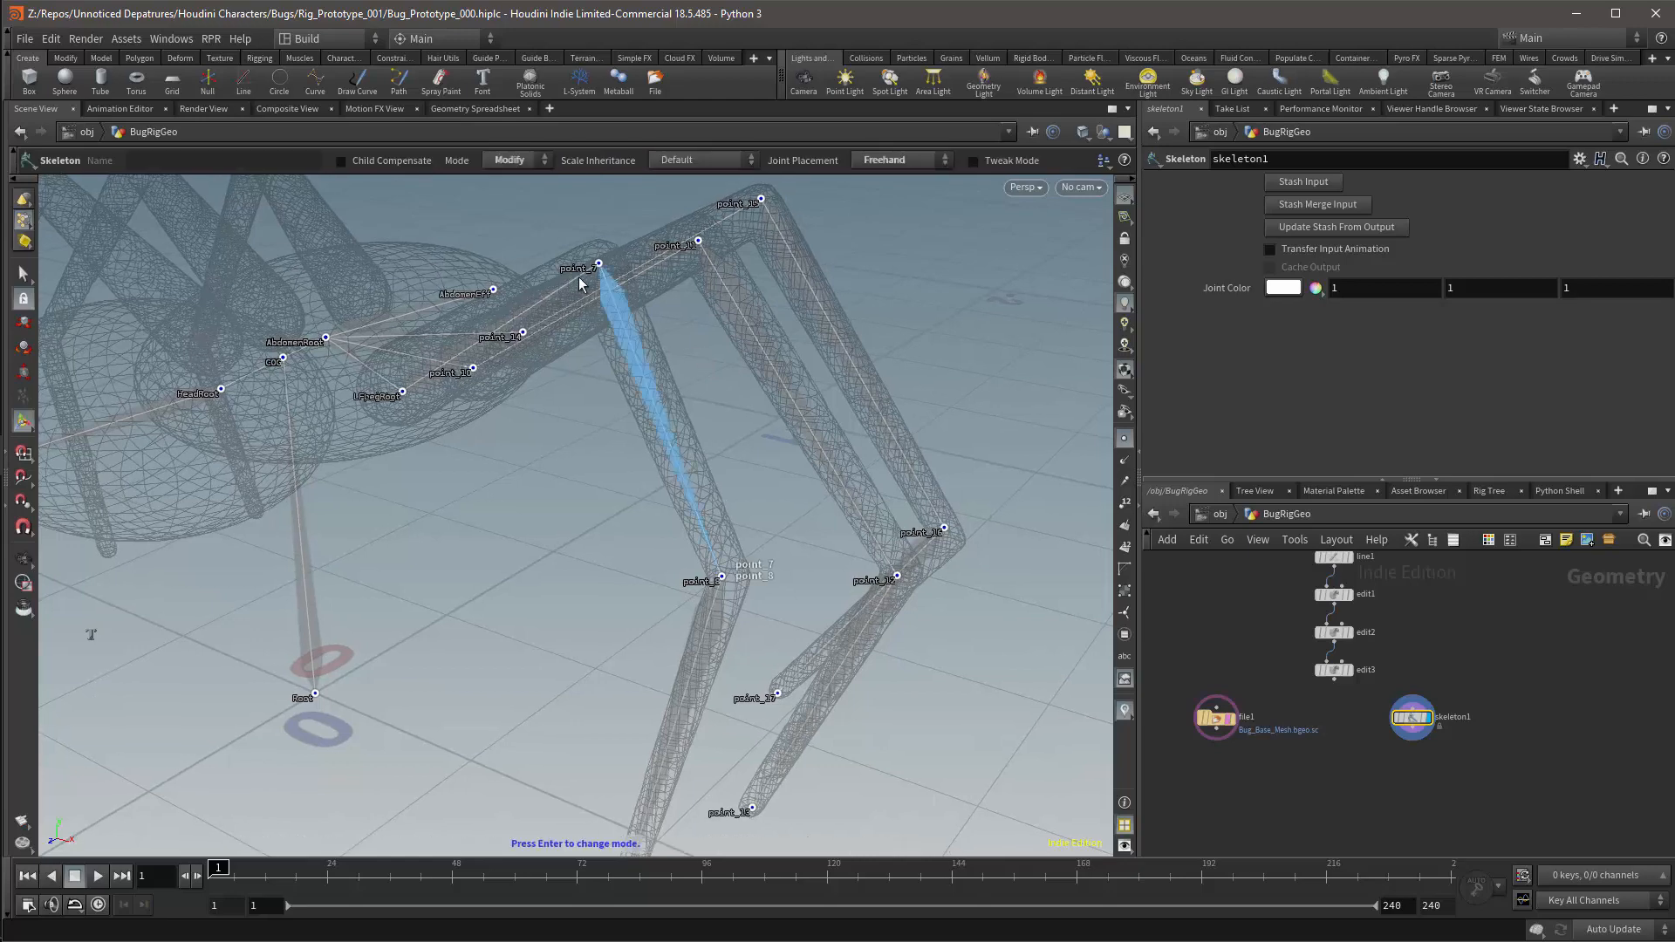
left_click(599, 263)
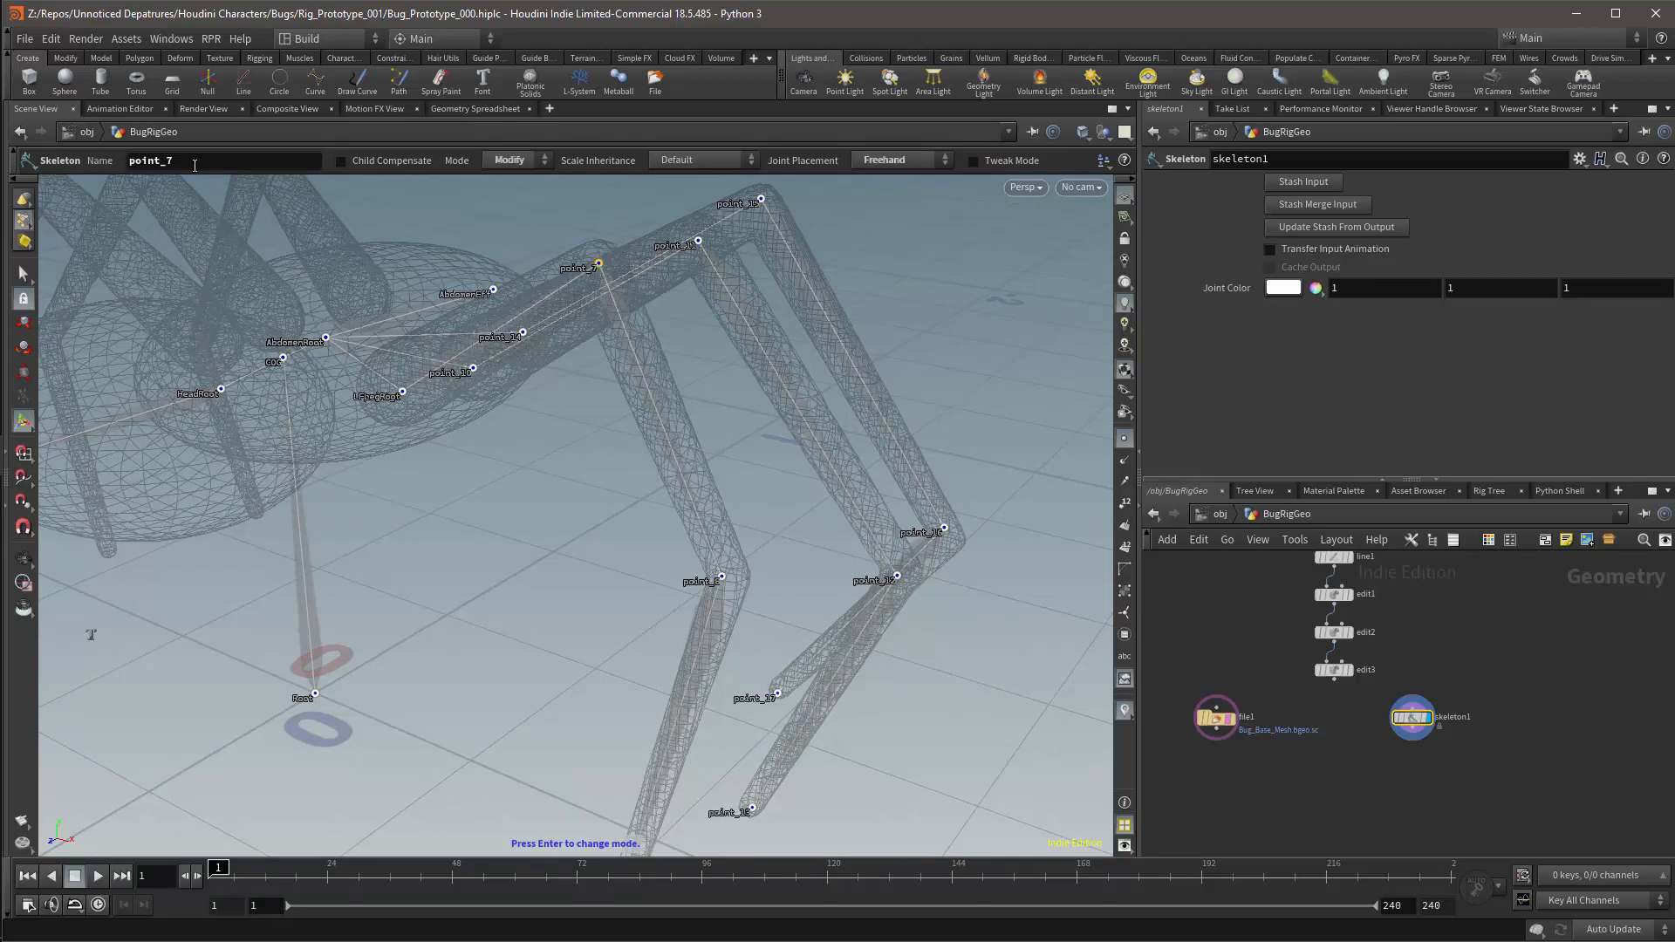
double_click(132, 162)
type("LF")
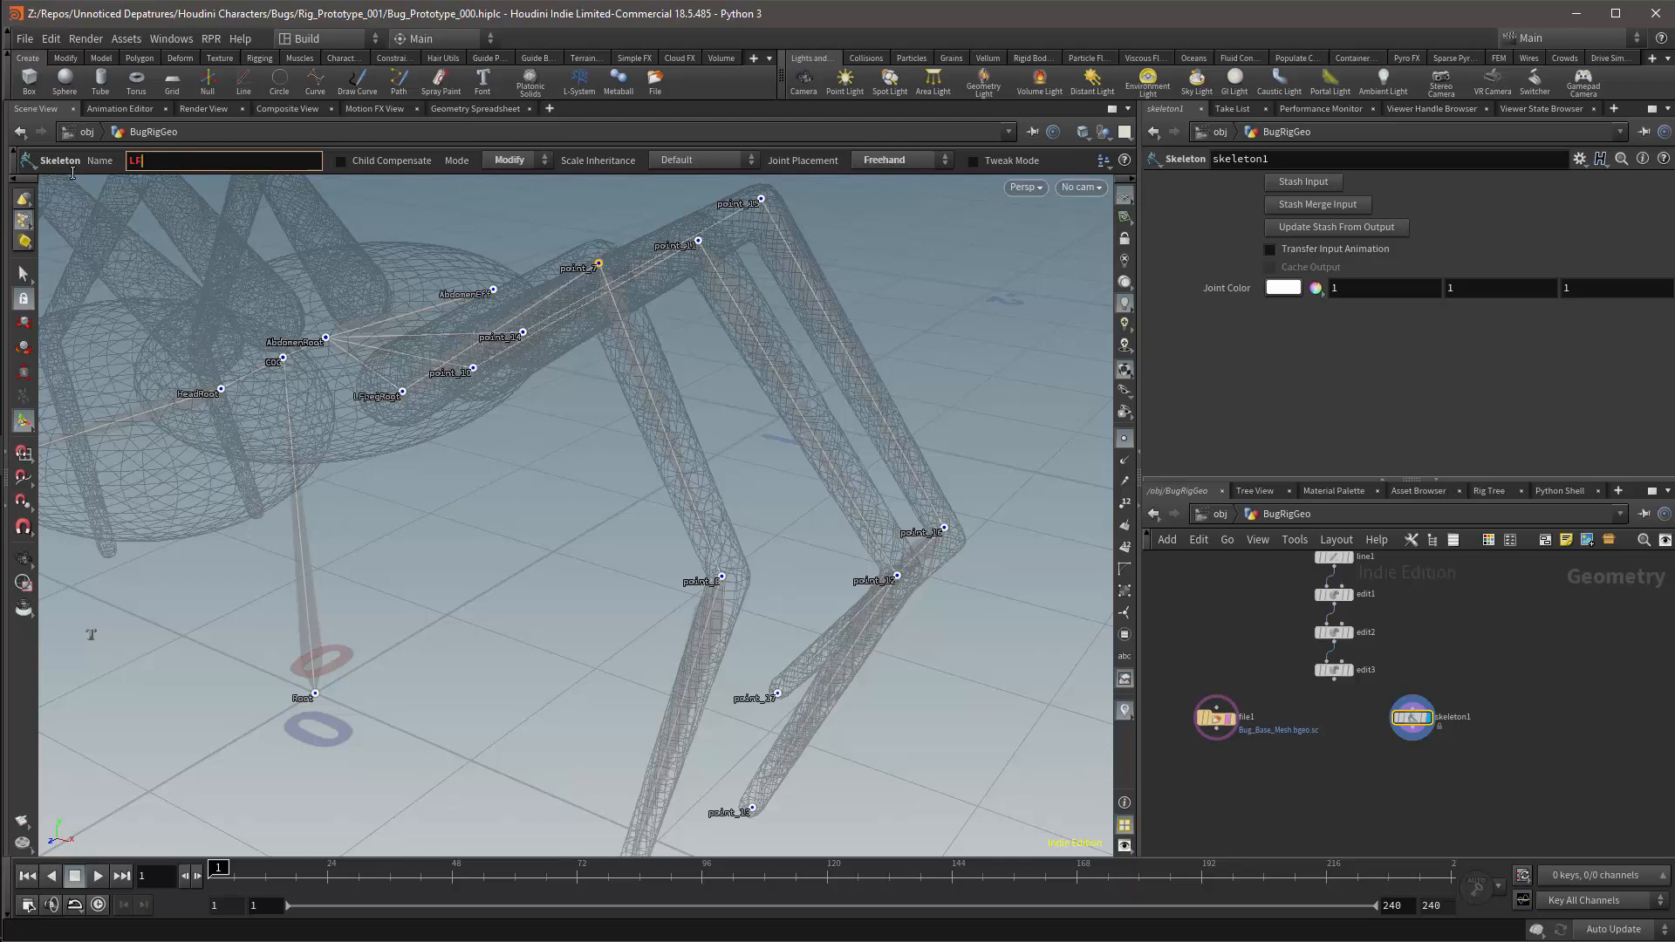
type("Leg1")
key("Return")
Rename the lower bend joint of the front leg as LFLeg2.
middle_click_drag(804, 569, 762, 467)
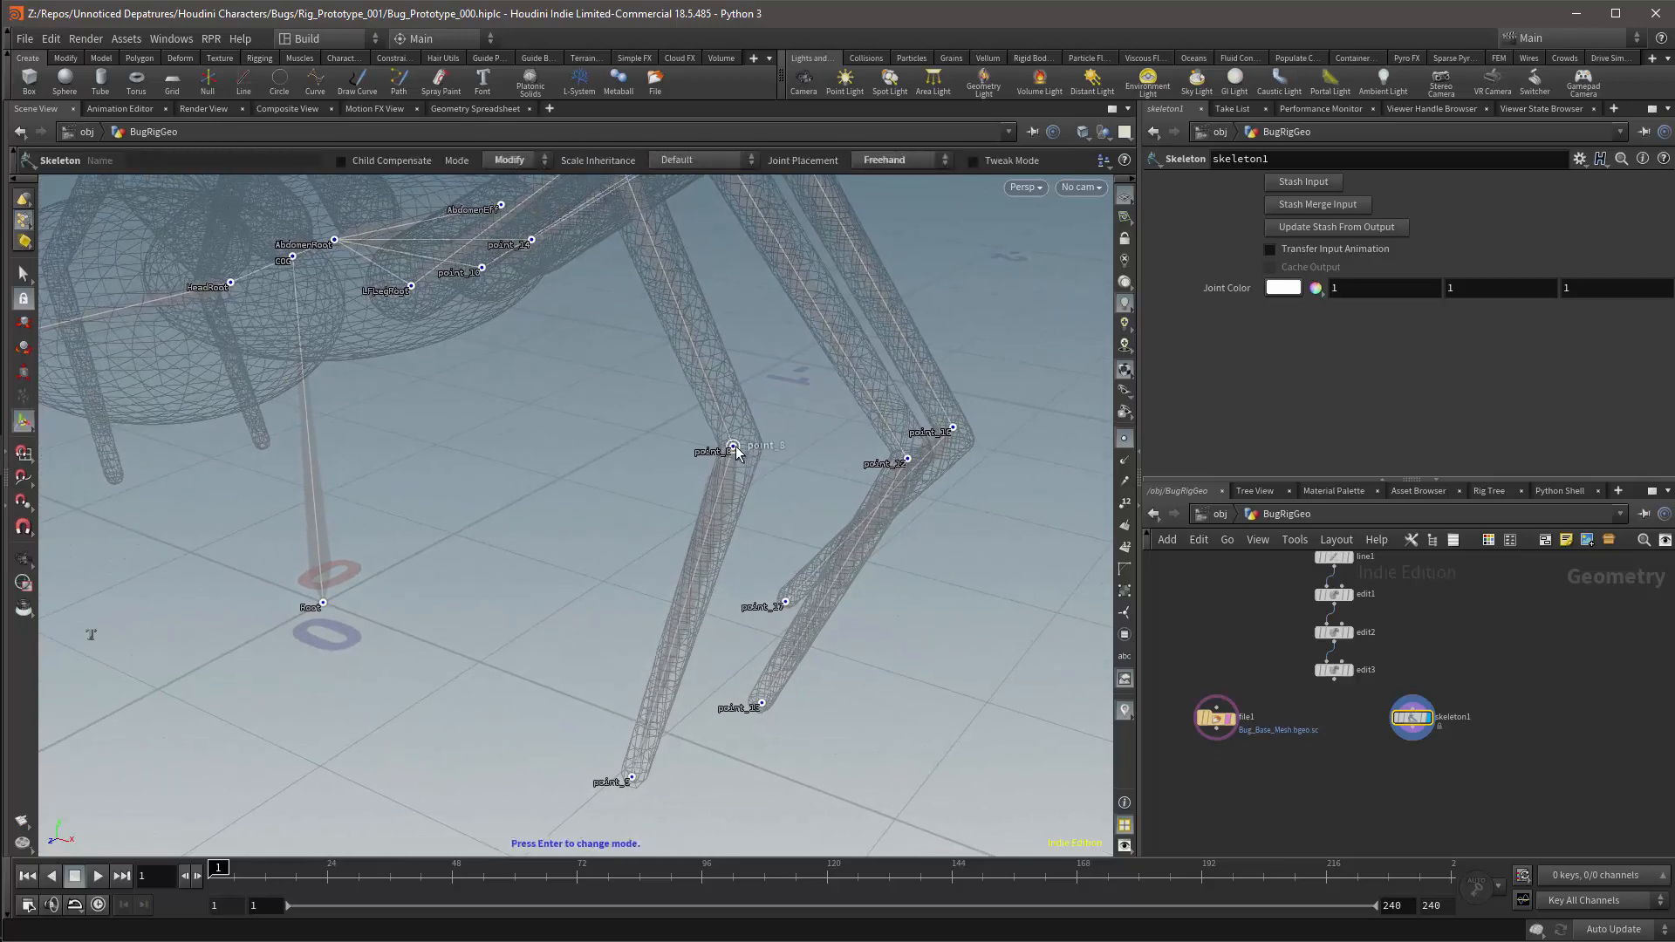
left_click(735, 451)
double_click(211, 158)
type("L")
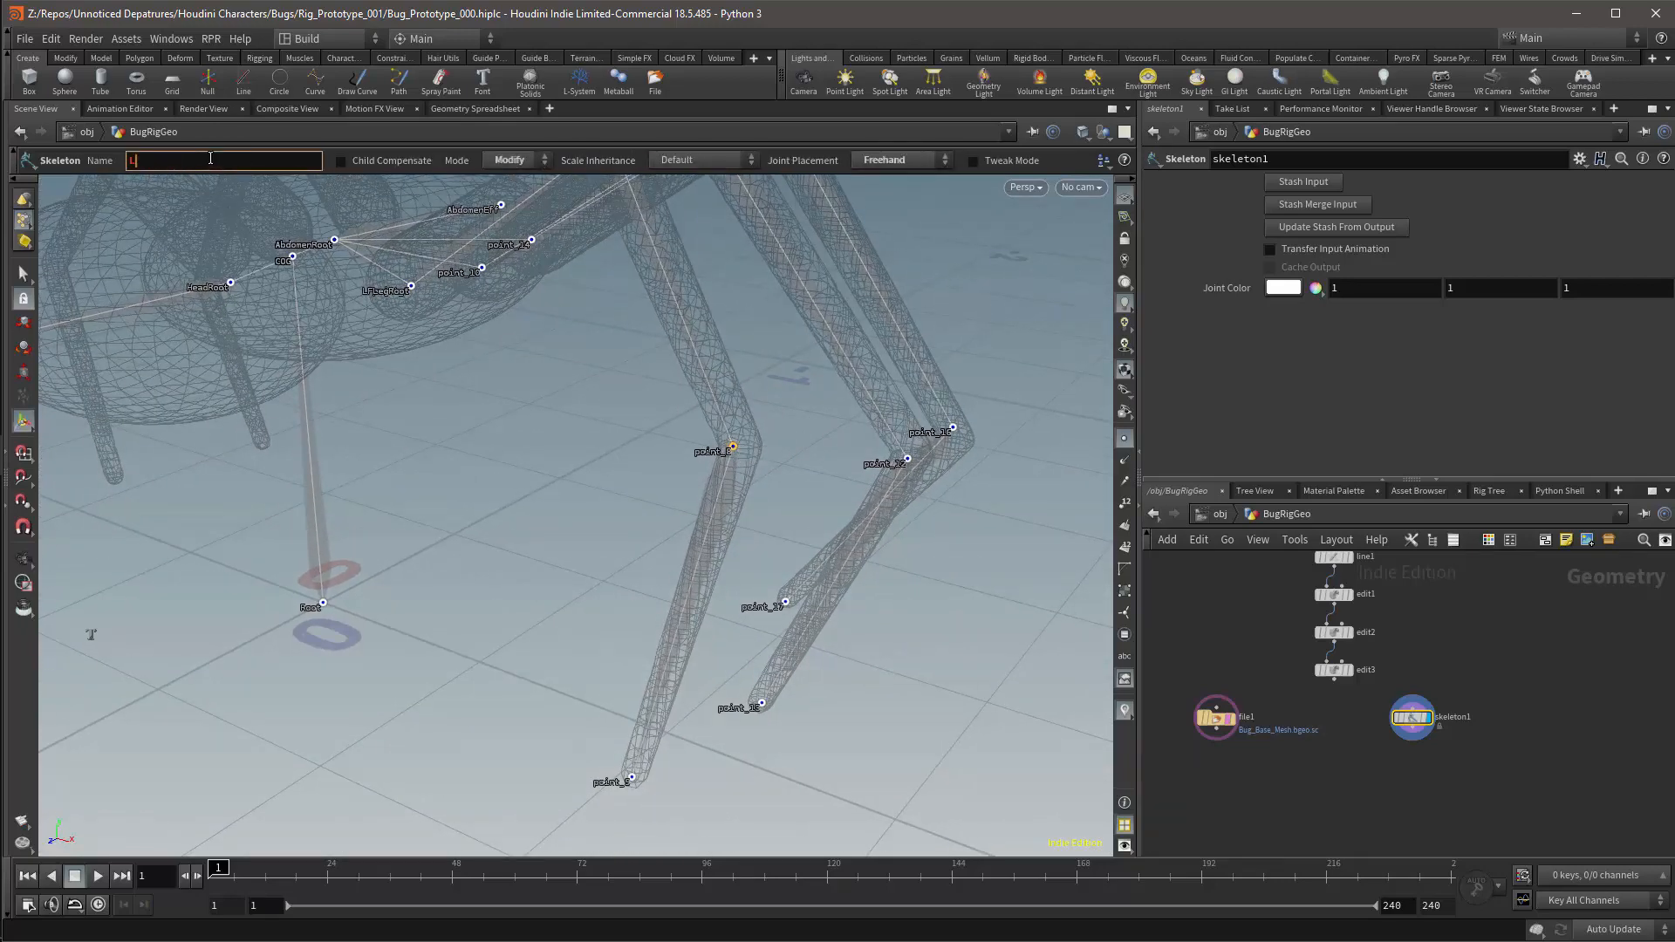
type("FLeg2")
Rename the tip joint of the front leg as LFLeg2Eff.
left_click(630, 777)
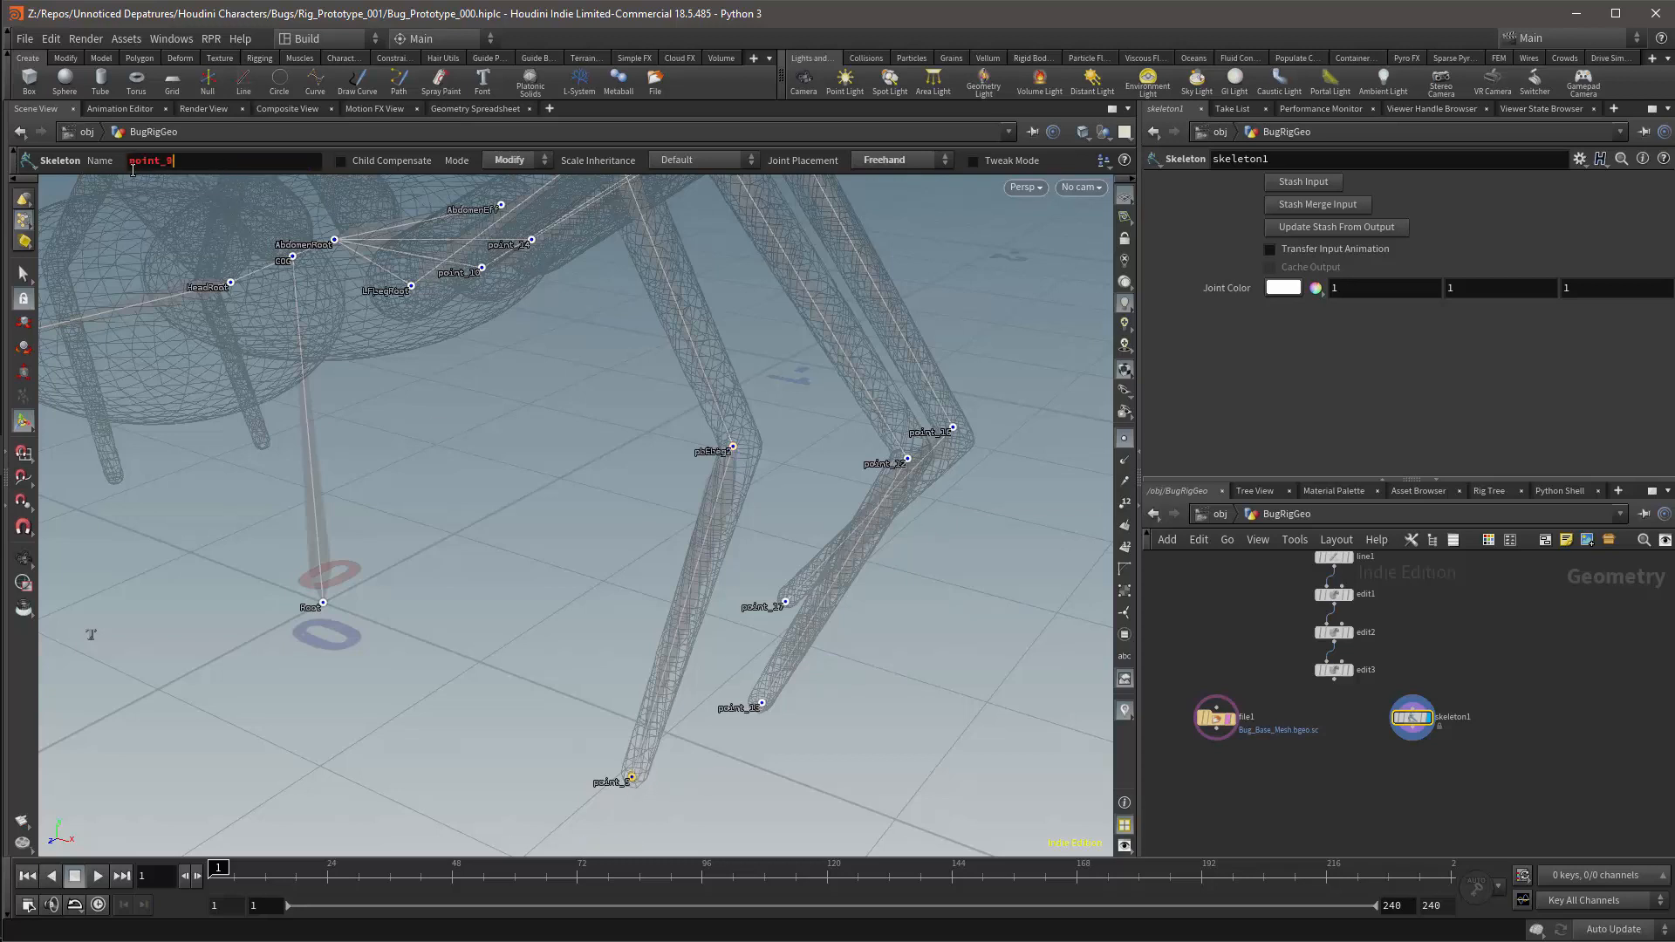
type("LFLeg")
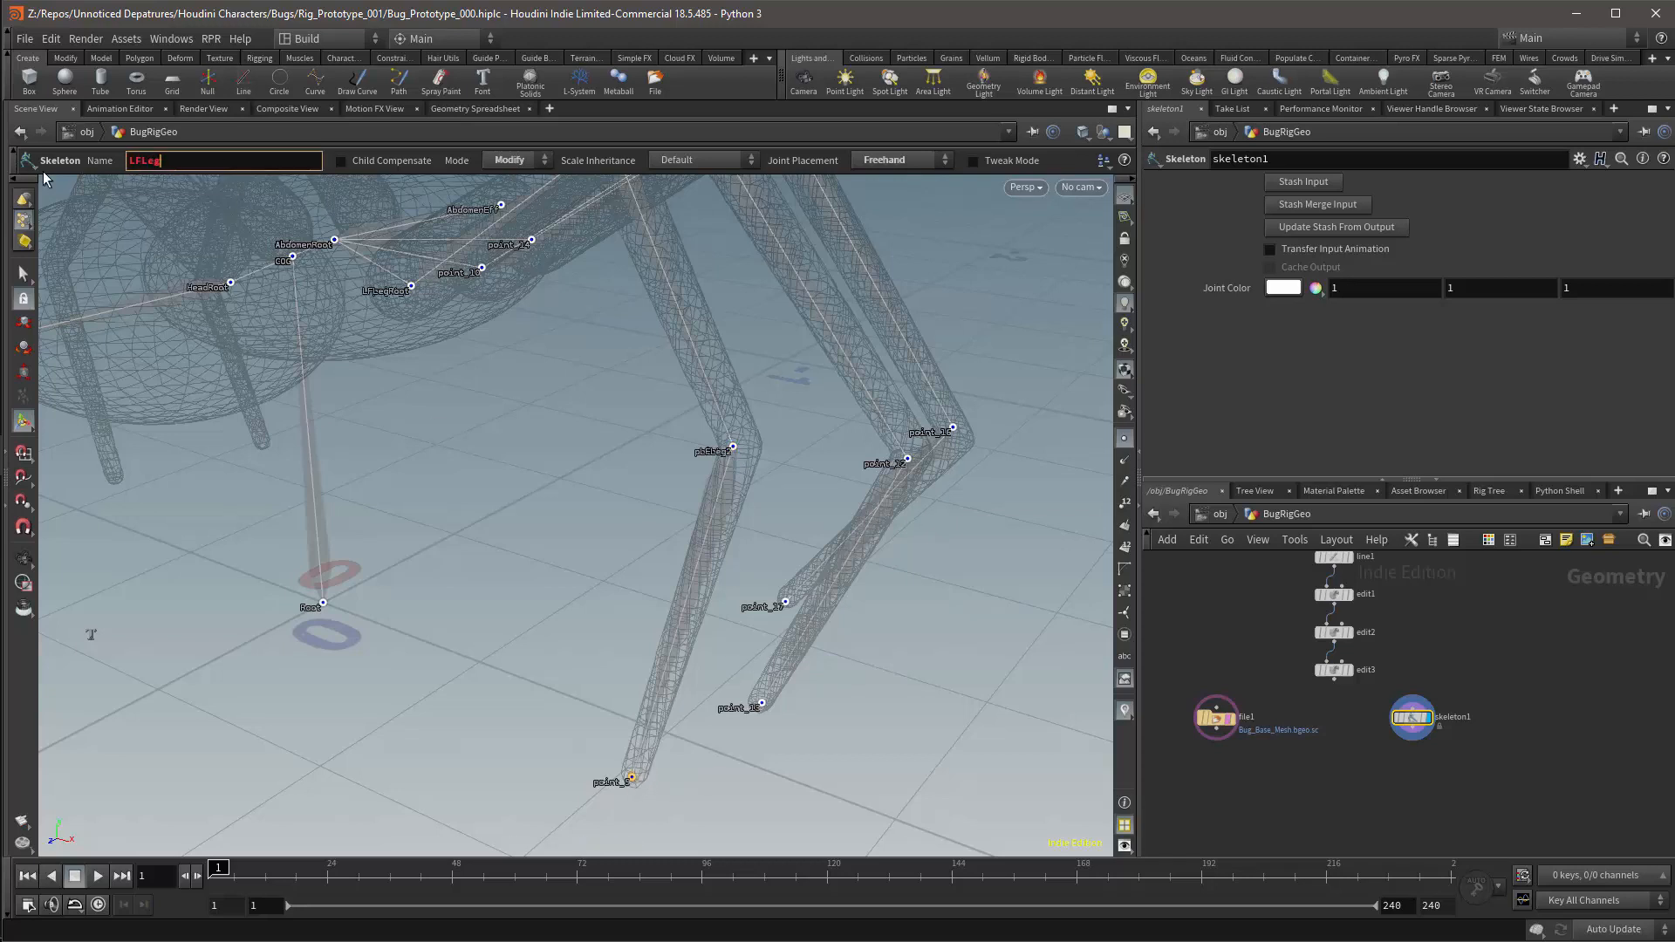
type("2Eff")
left_click(586, 549)
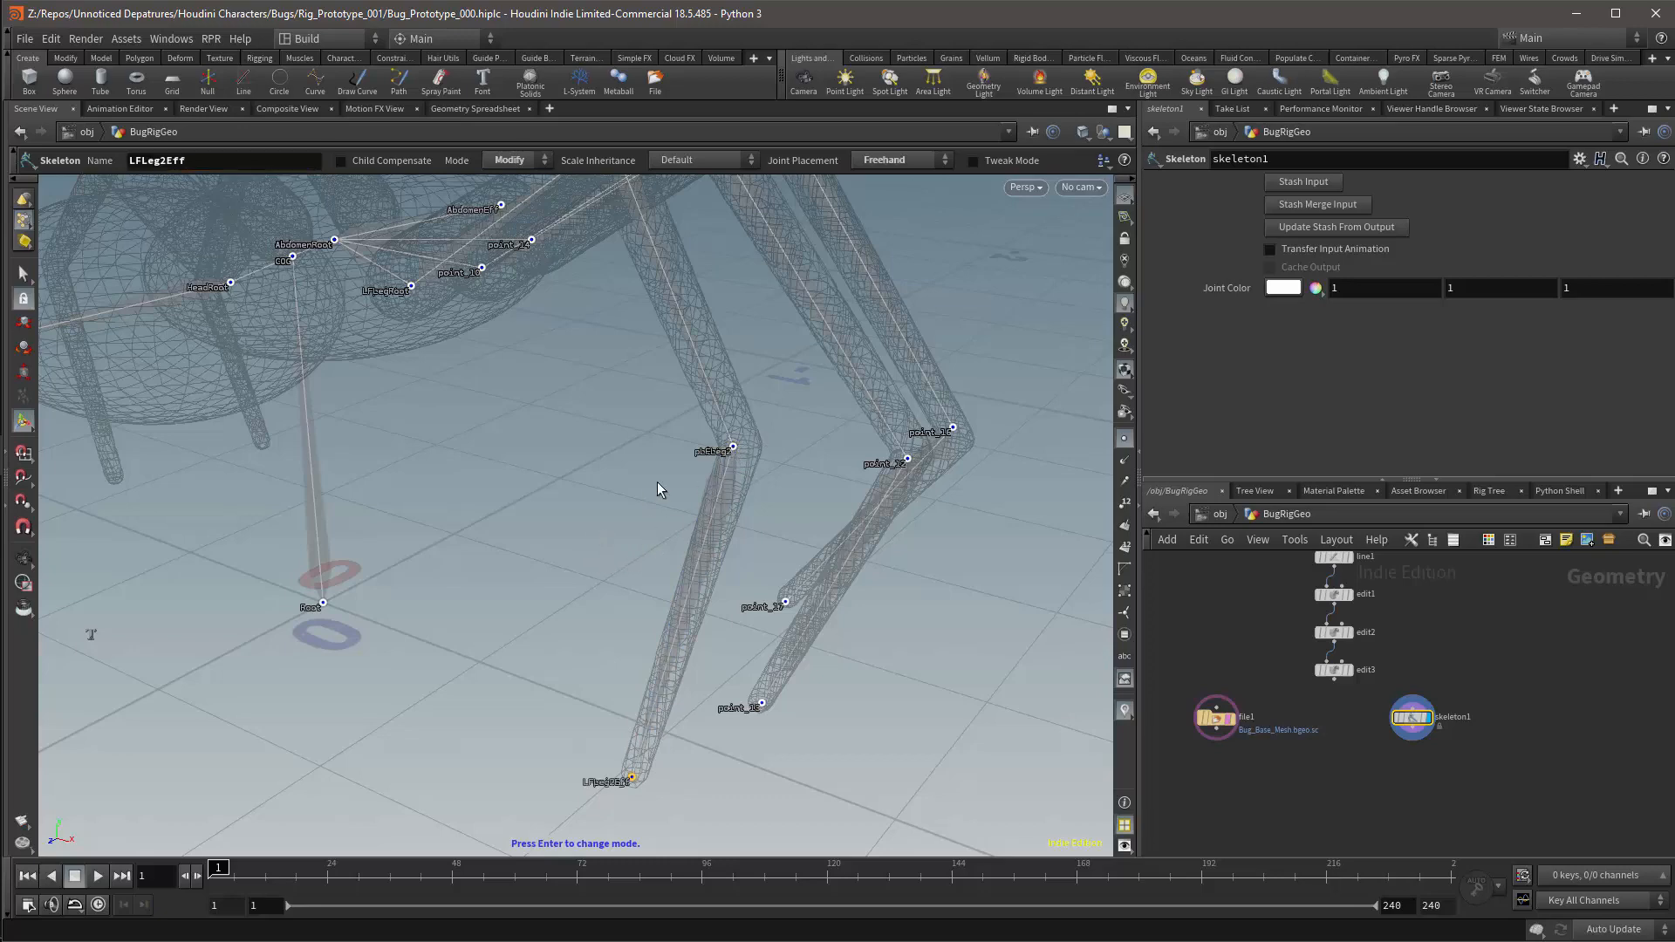
Examine the renamed front leg joints in the Rig Tree and select LFLeg1 to compare its name with the scene label.
key("Escape")
left_click_drag(650, 456, 634, 501)
key("Return")
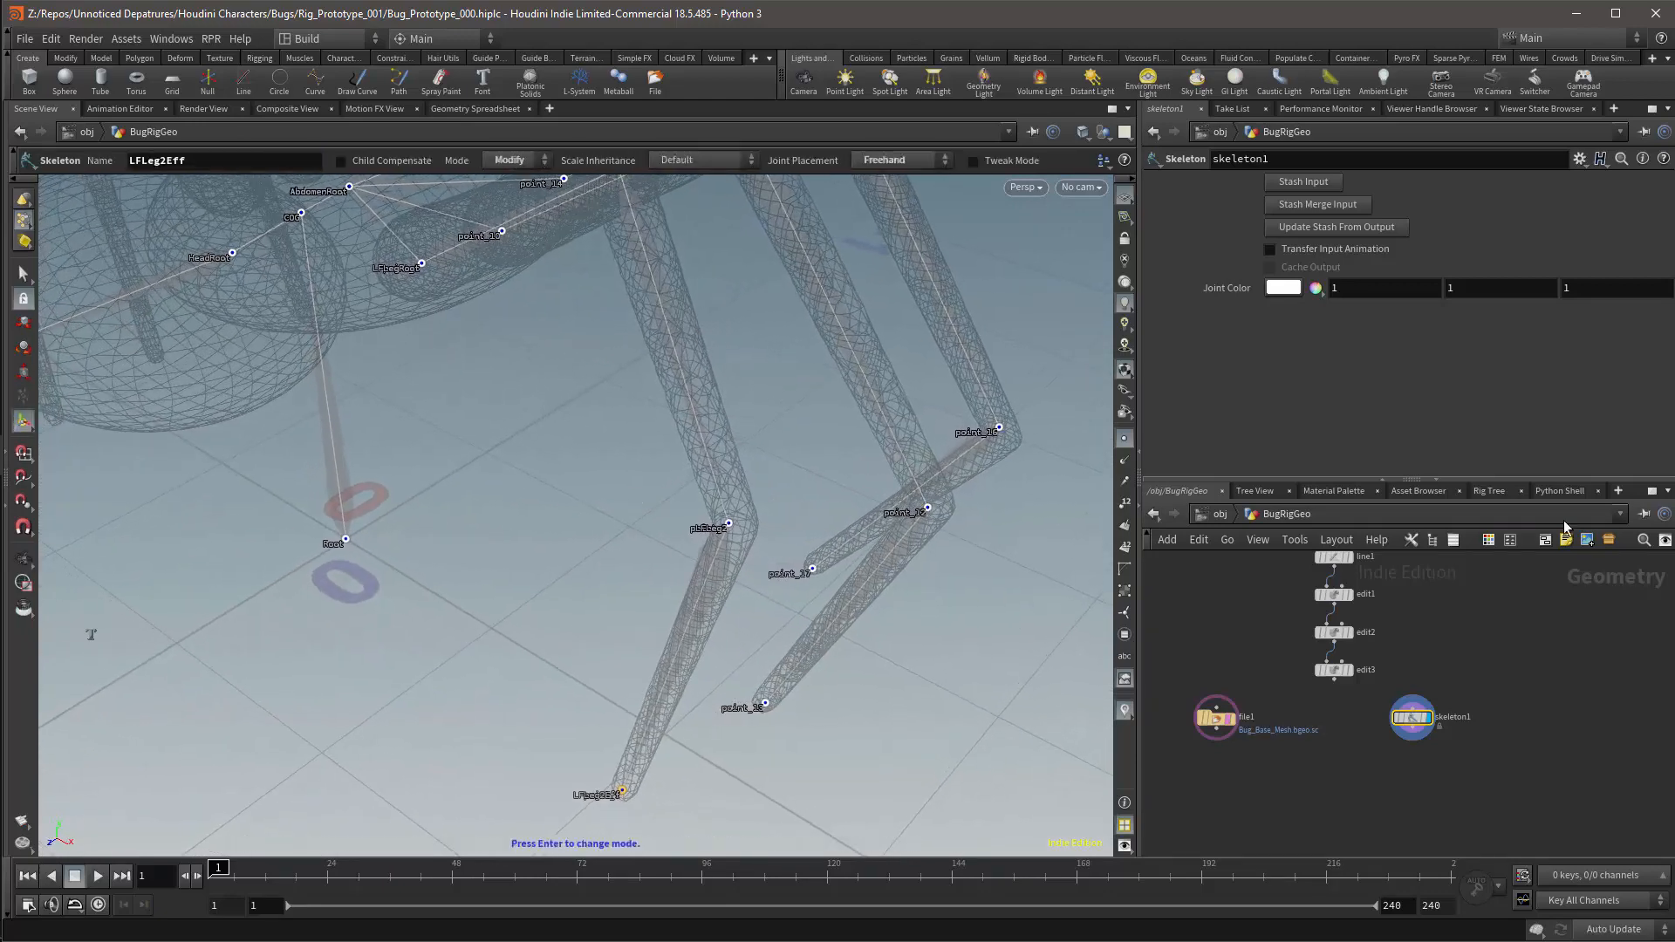
left_click(1487, 492)
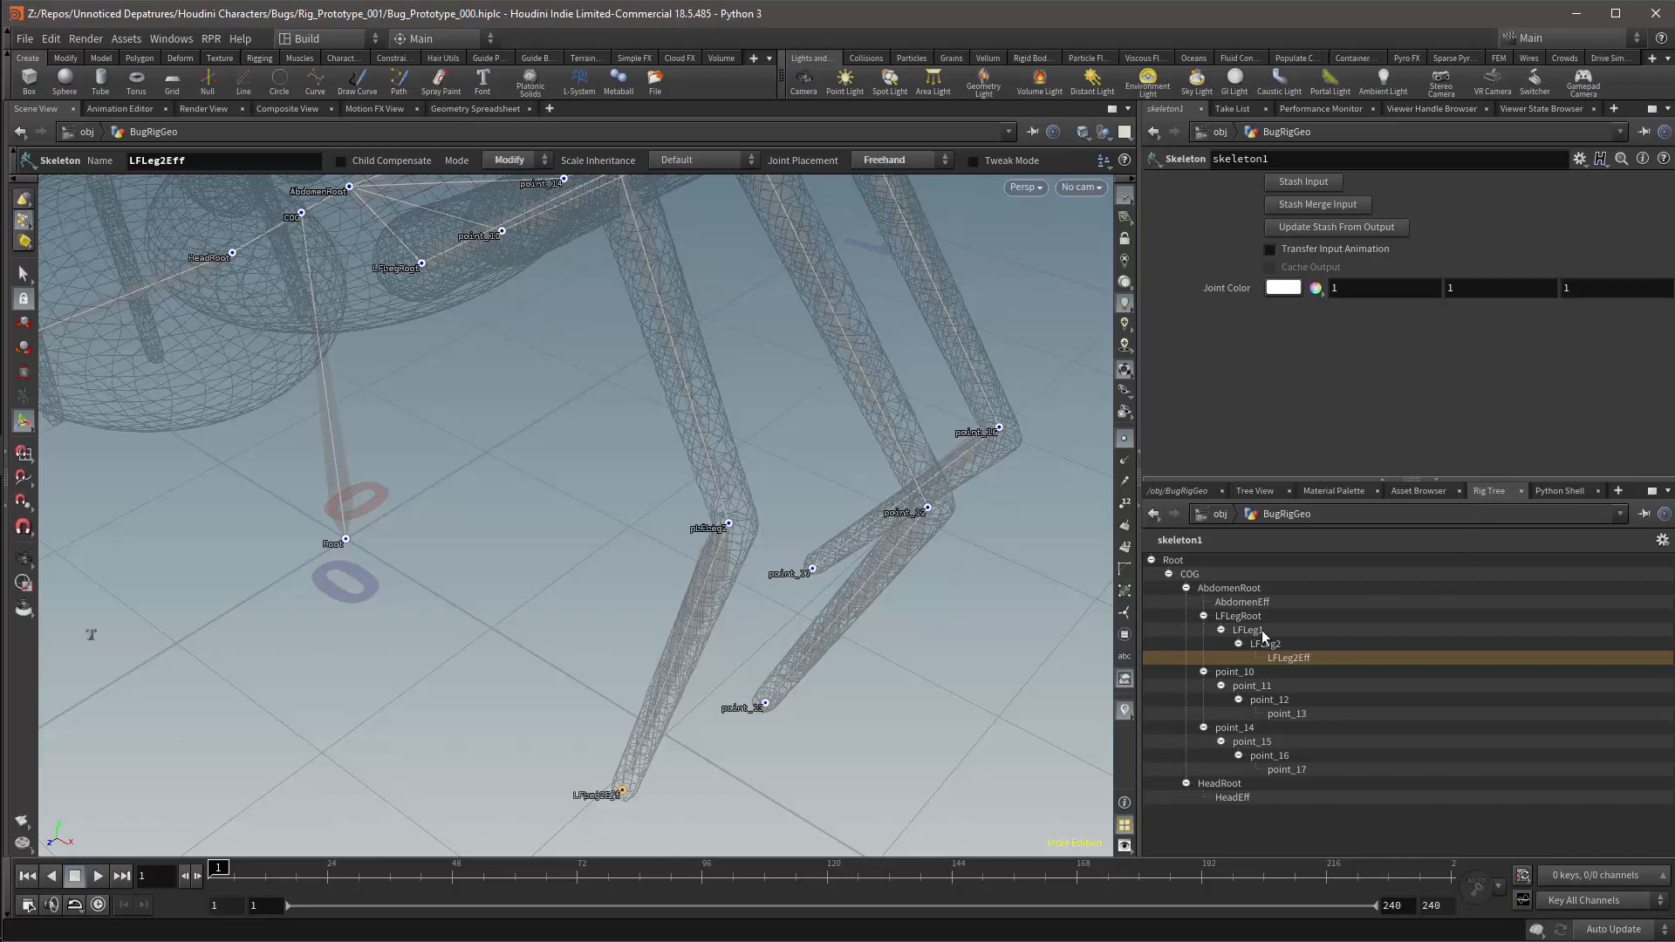
left_click(1250, 629)
left_click(1249, 618)
left_click(1251, 631)
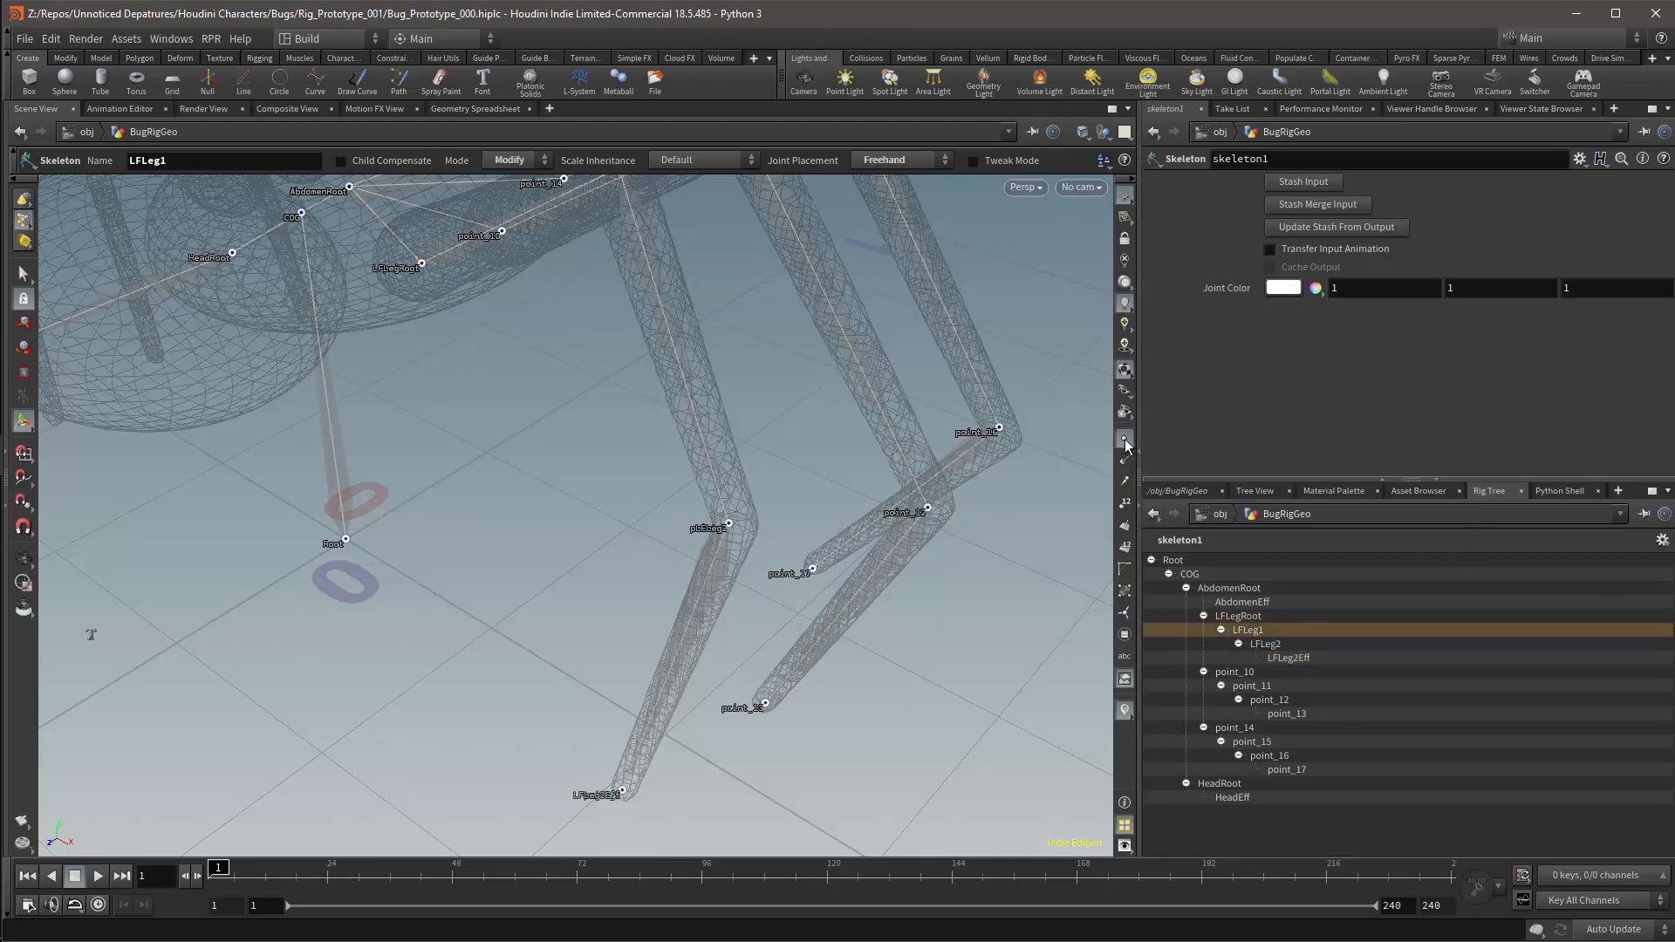
left_click_drag(730, 478, 721, 512, "alt")
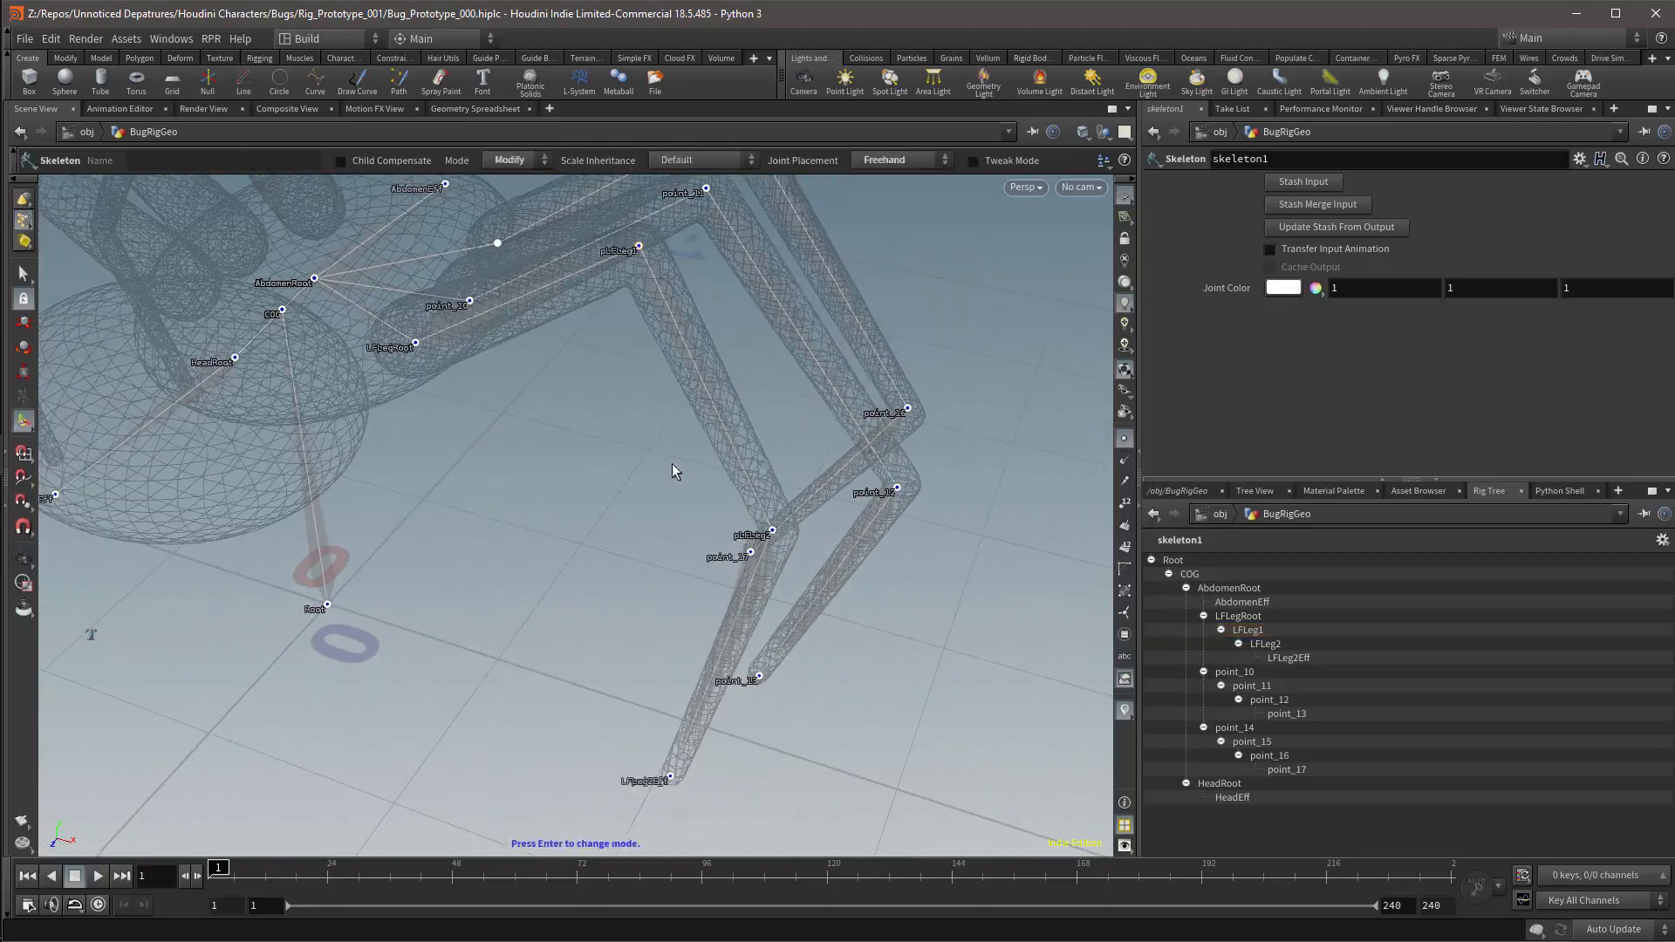
left_click(639, 247)
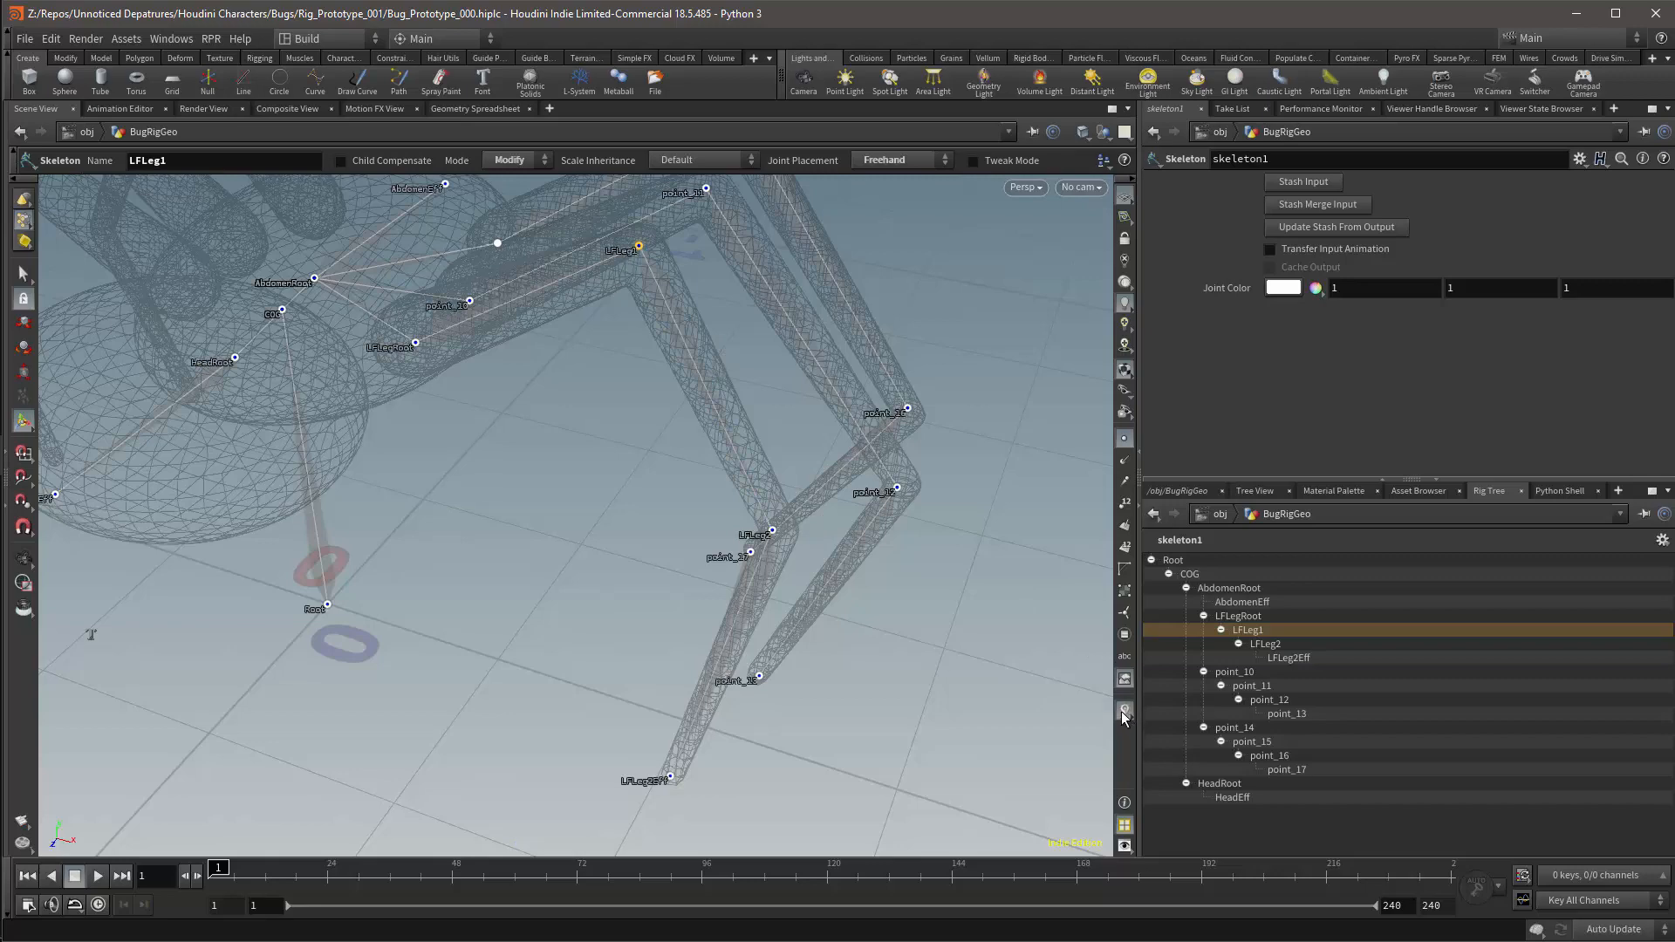
left_click_drag(766, 417, 733, 400, "alt")
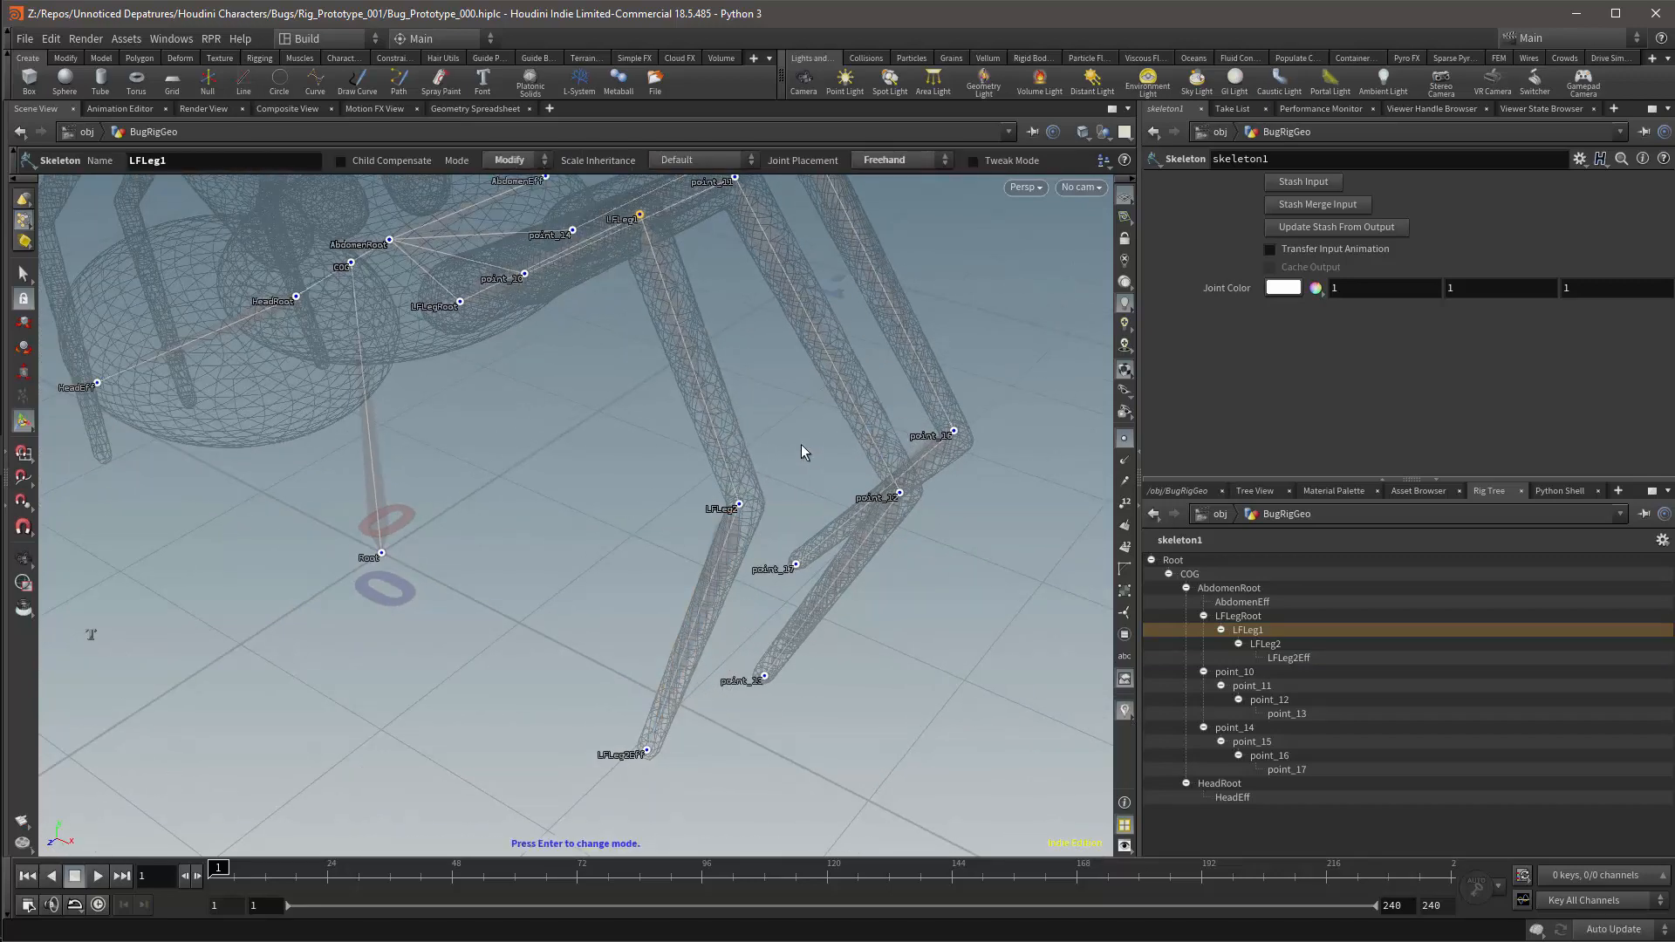
left_click_drag(767, 366, 586, 419, "alt")
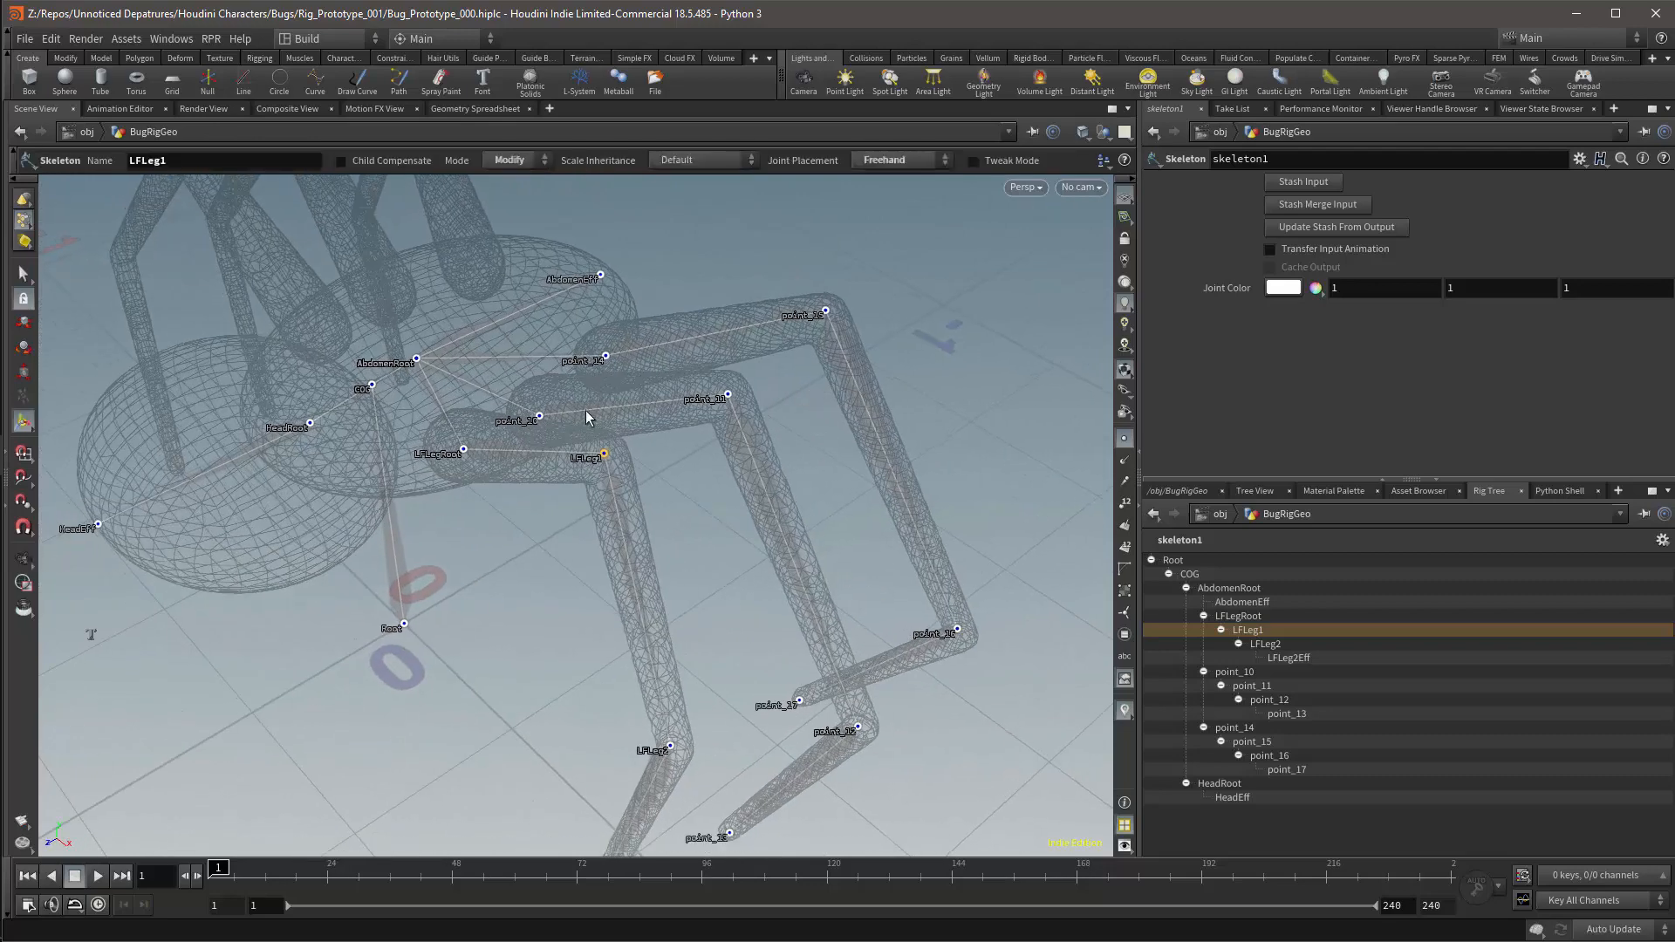
left_click(544, 420)
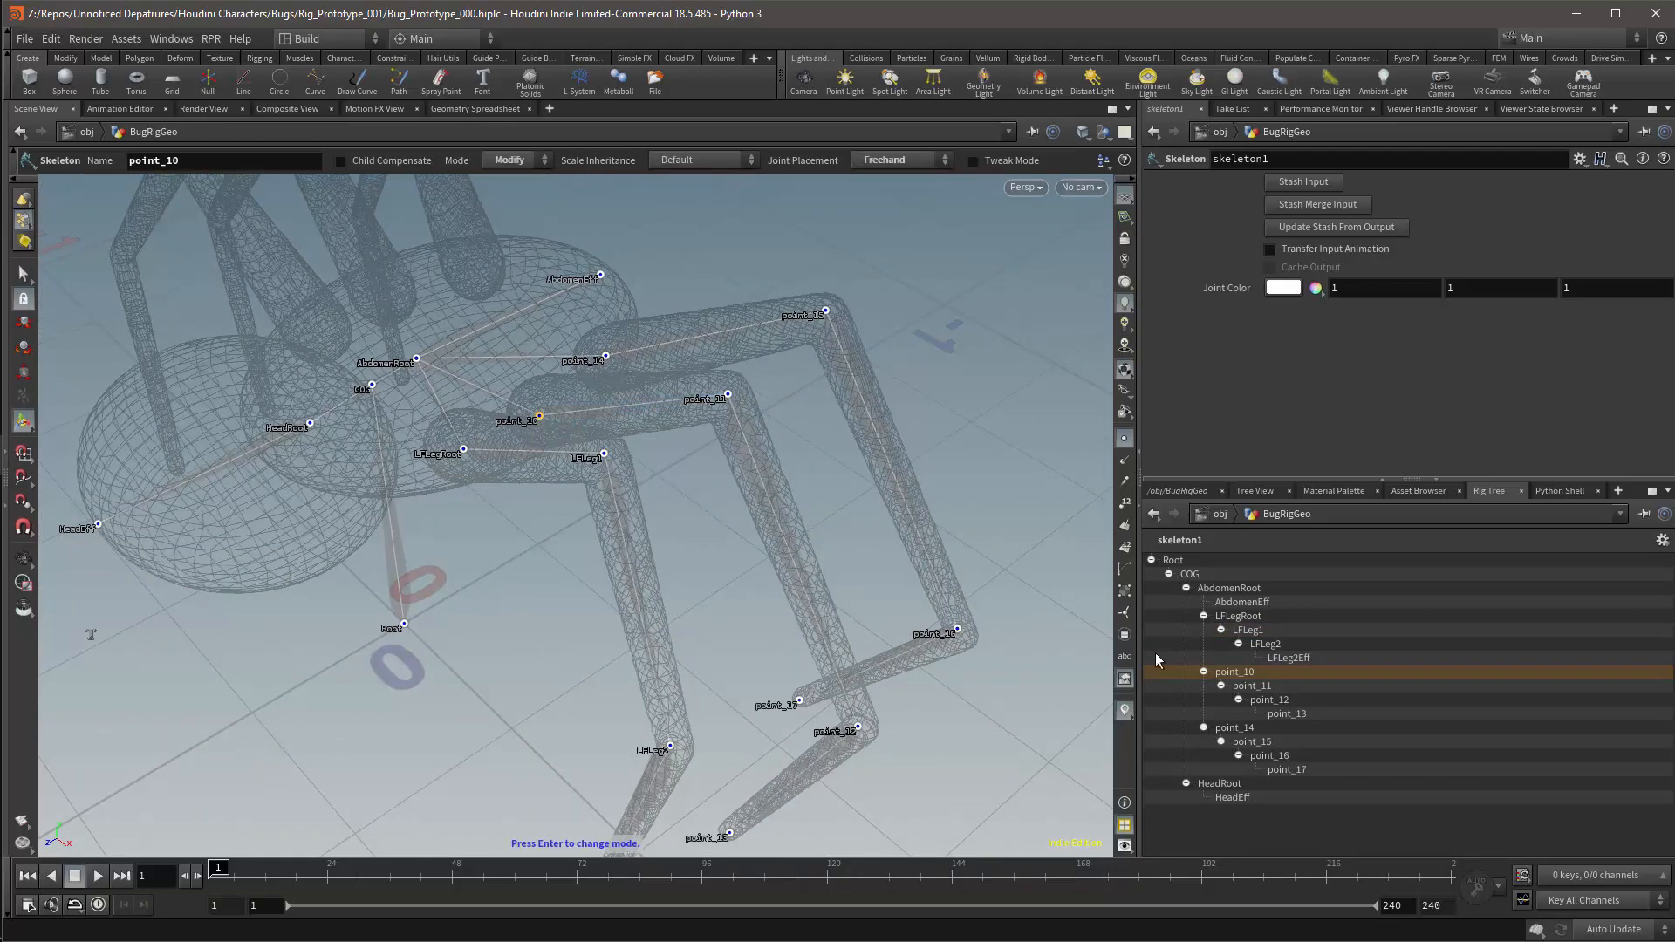
double_click(1245, 672)
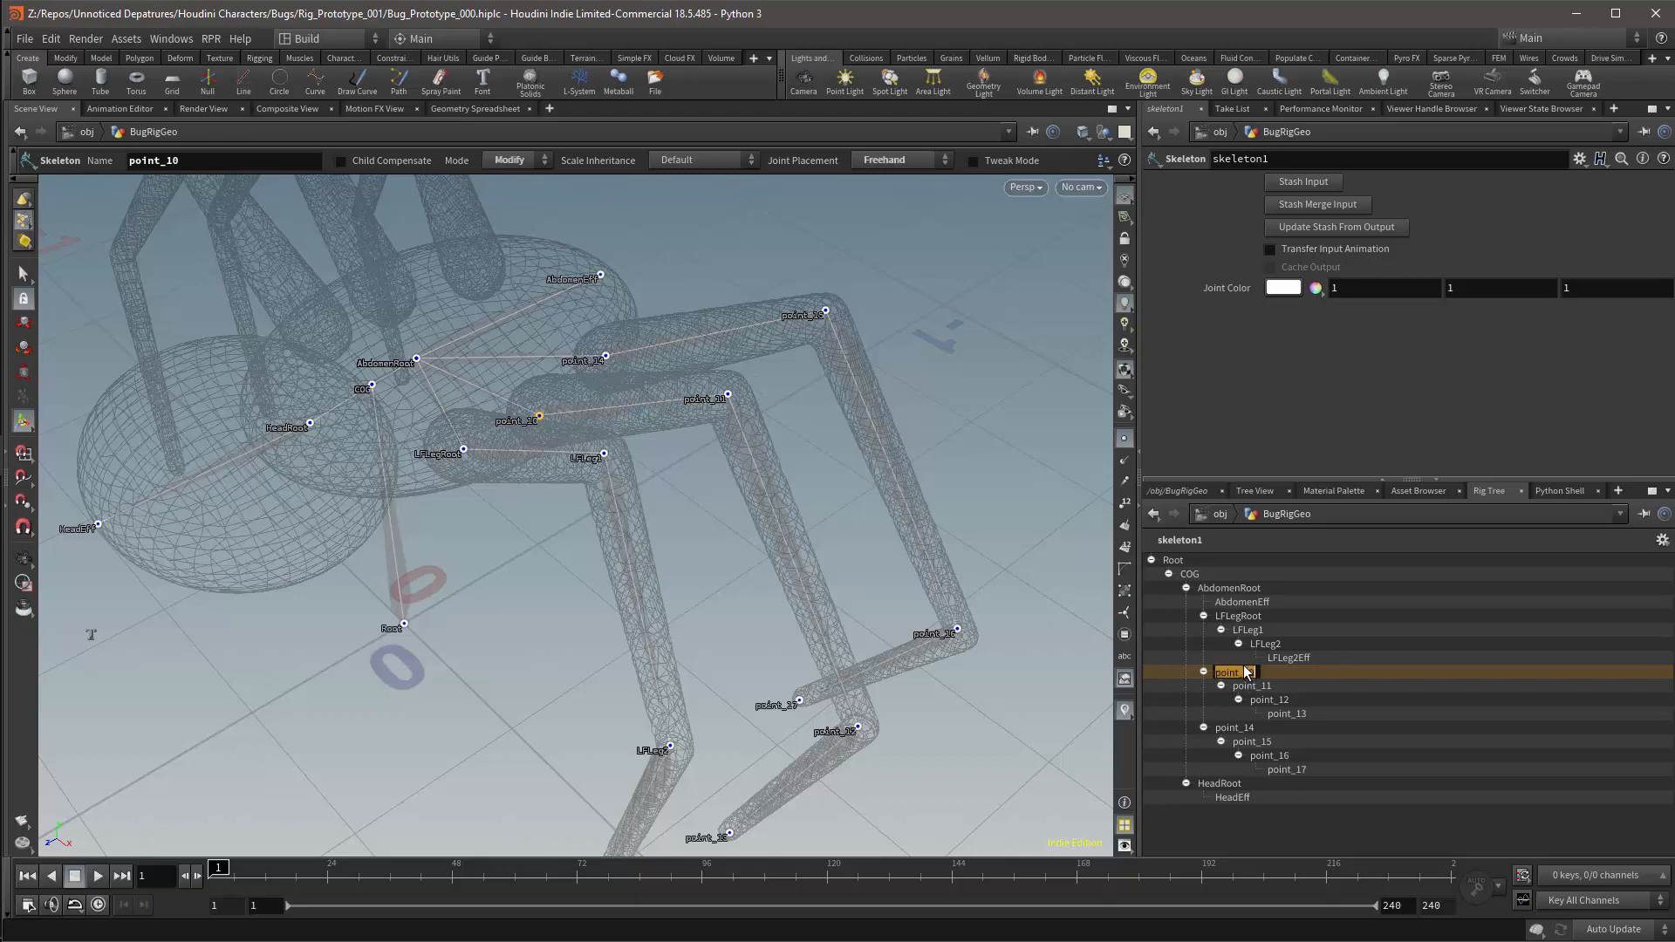
left_click_drag(1255, 672, 1230, 673)
key("Delete")
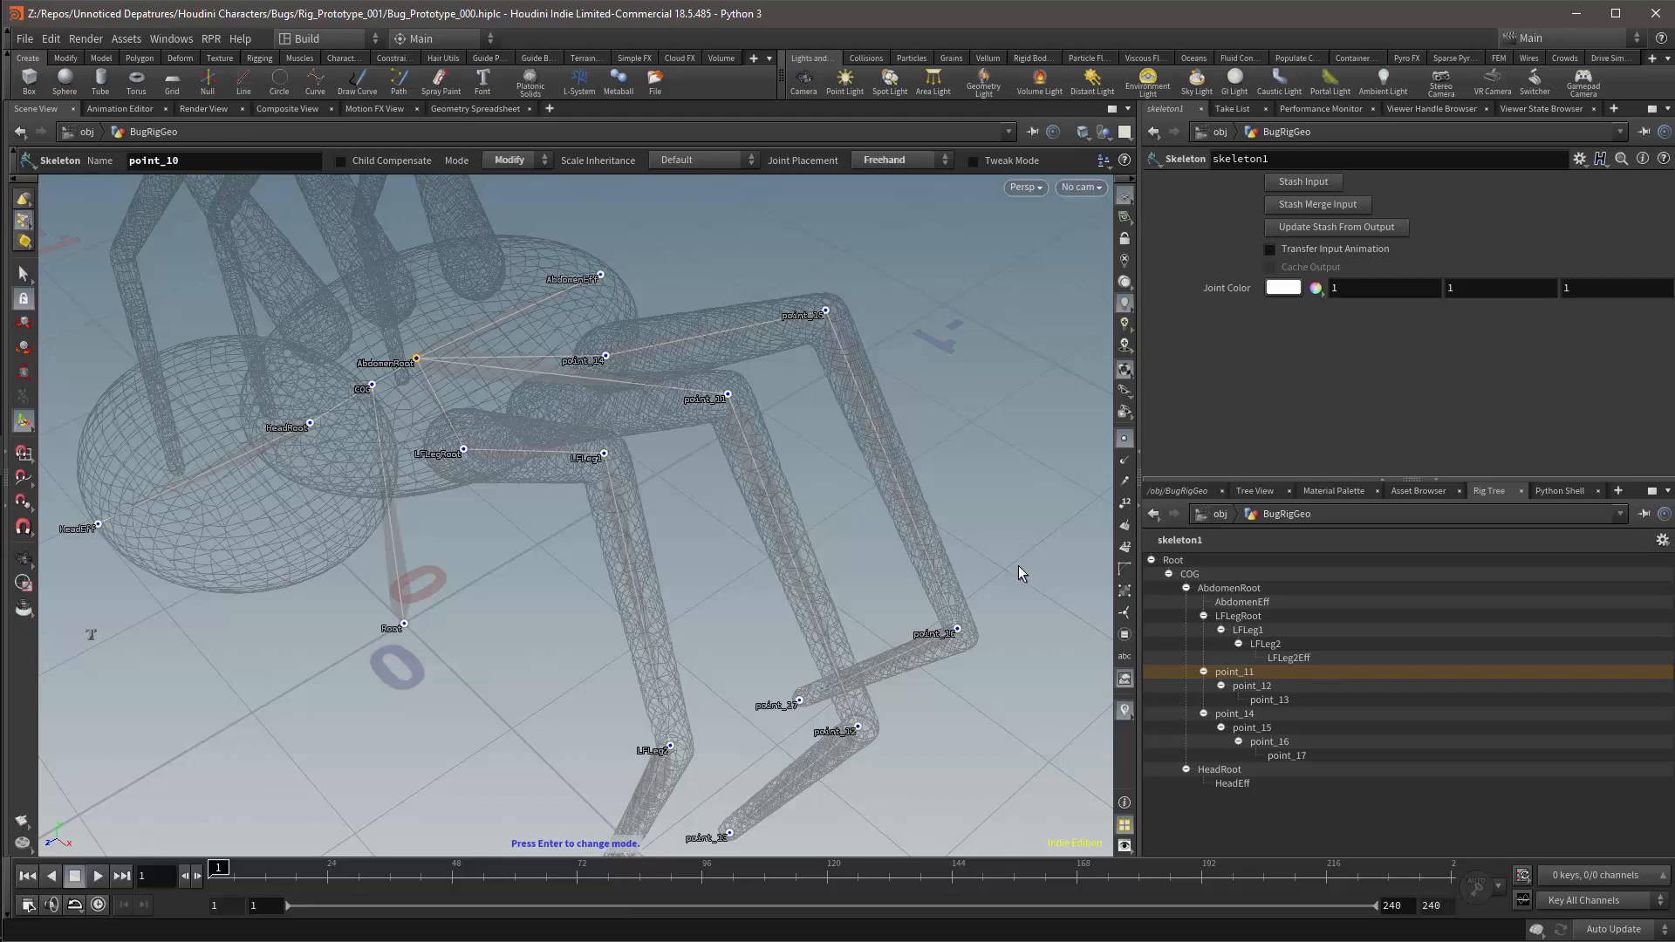
key("ctrl+z")
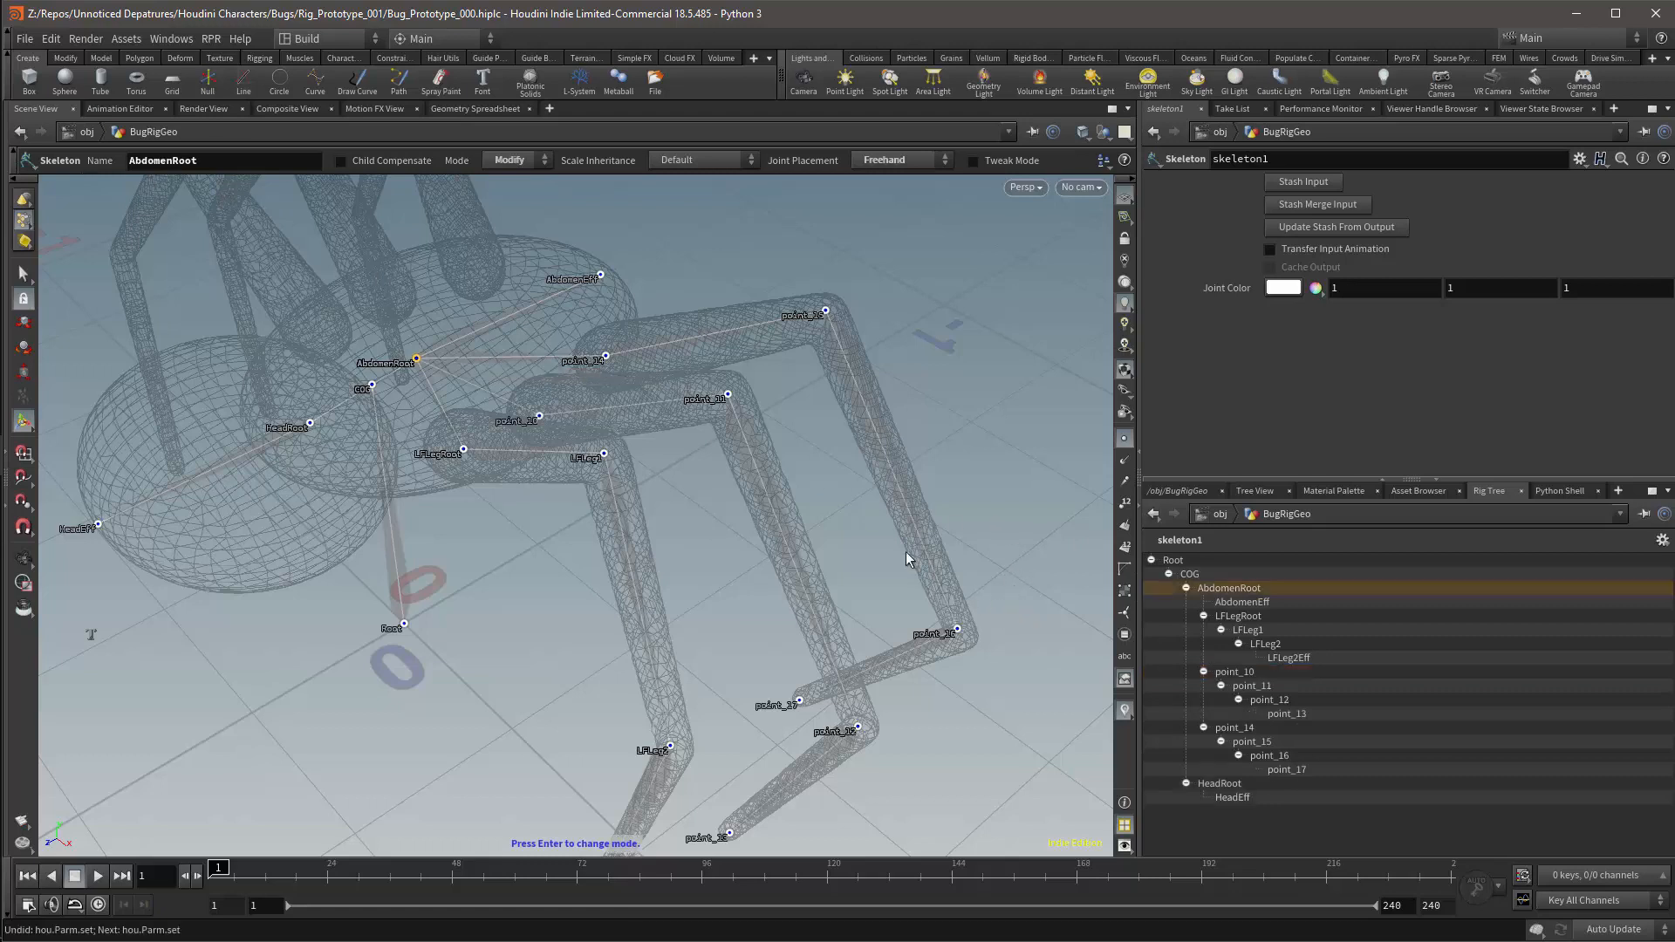
Rename the root joint of the middle leg as LMLegRoot and copy part of the name for reuse.
left_click(539, 416)
left_click_drag(199, 162, 66, 181)
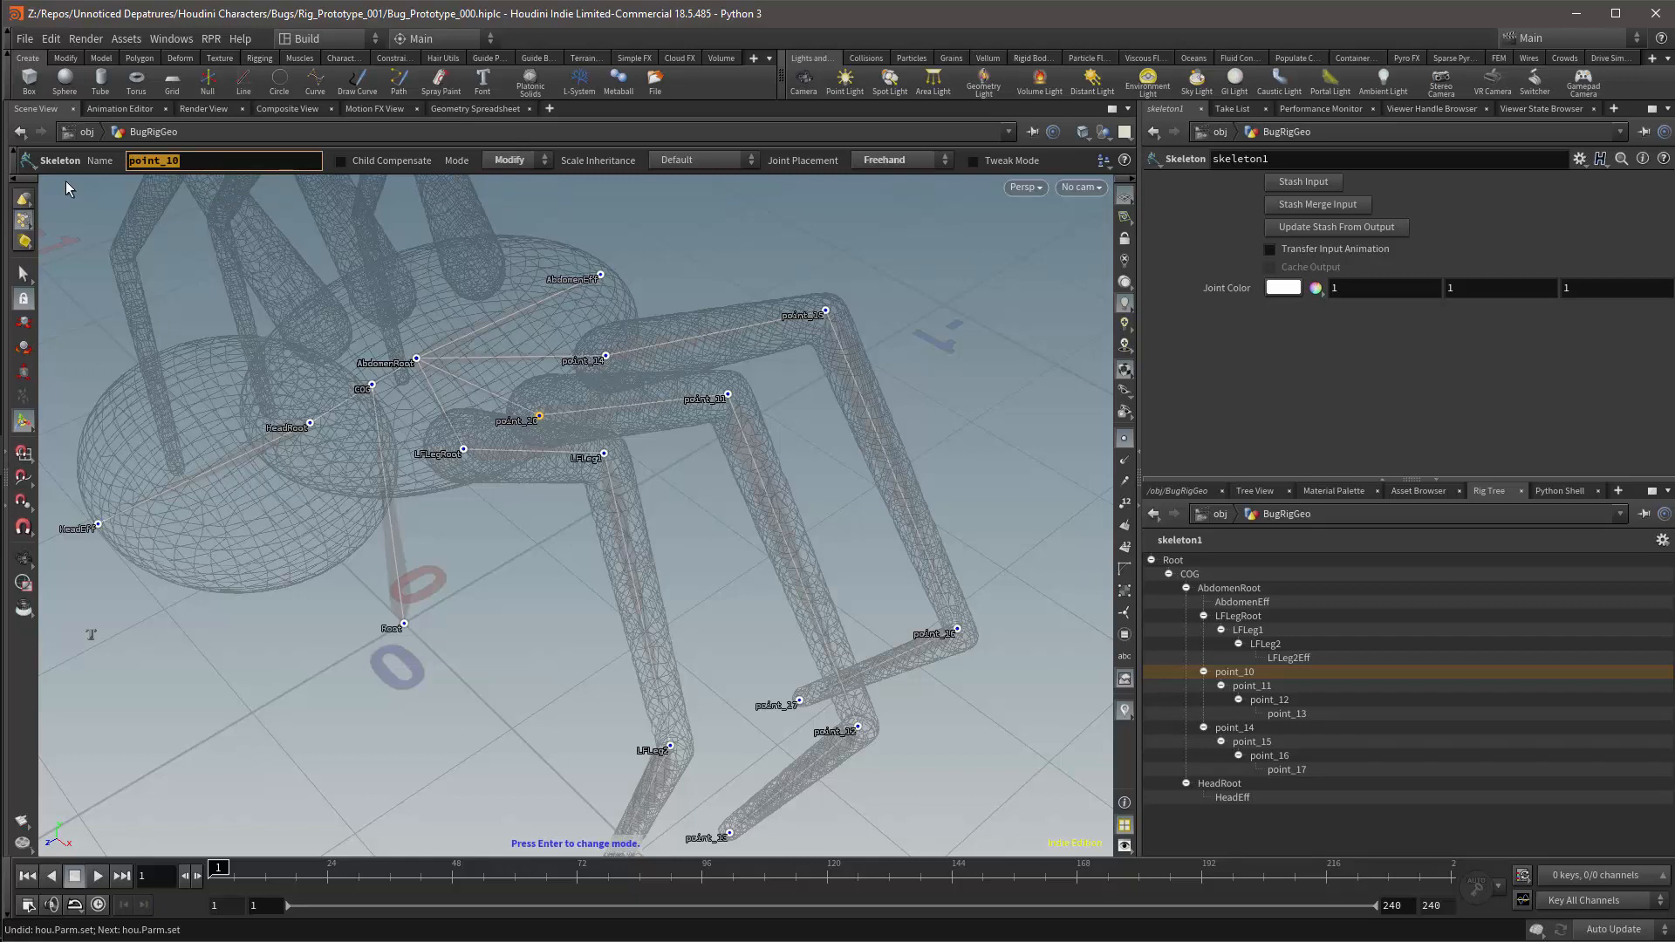
type("LMLegRoot")
key("shift+Left")
key("shift+Left")
key("shift+Left")
key("shift+Left")
key("shift+Left")
key("ctrl+c")
key("Return")
Rename the middle leg's upper knee joint as LMLeg1 and its lower bend joint as LMLeg2.
left_click(727, 395)
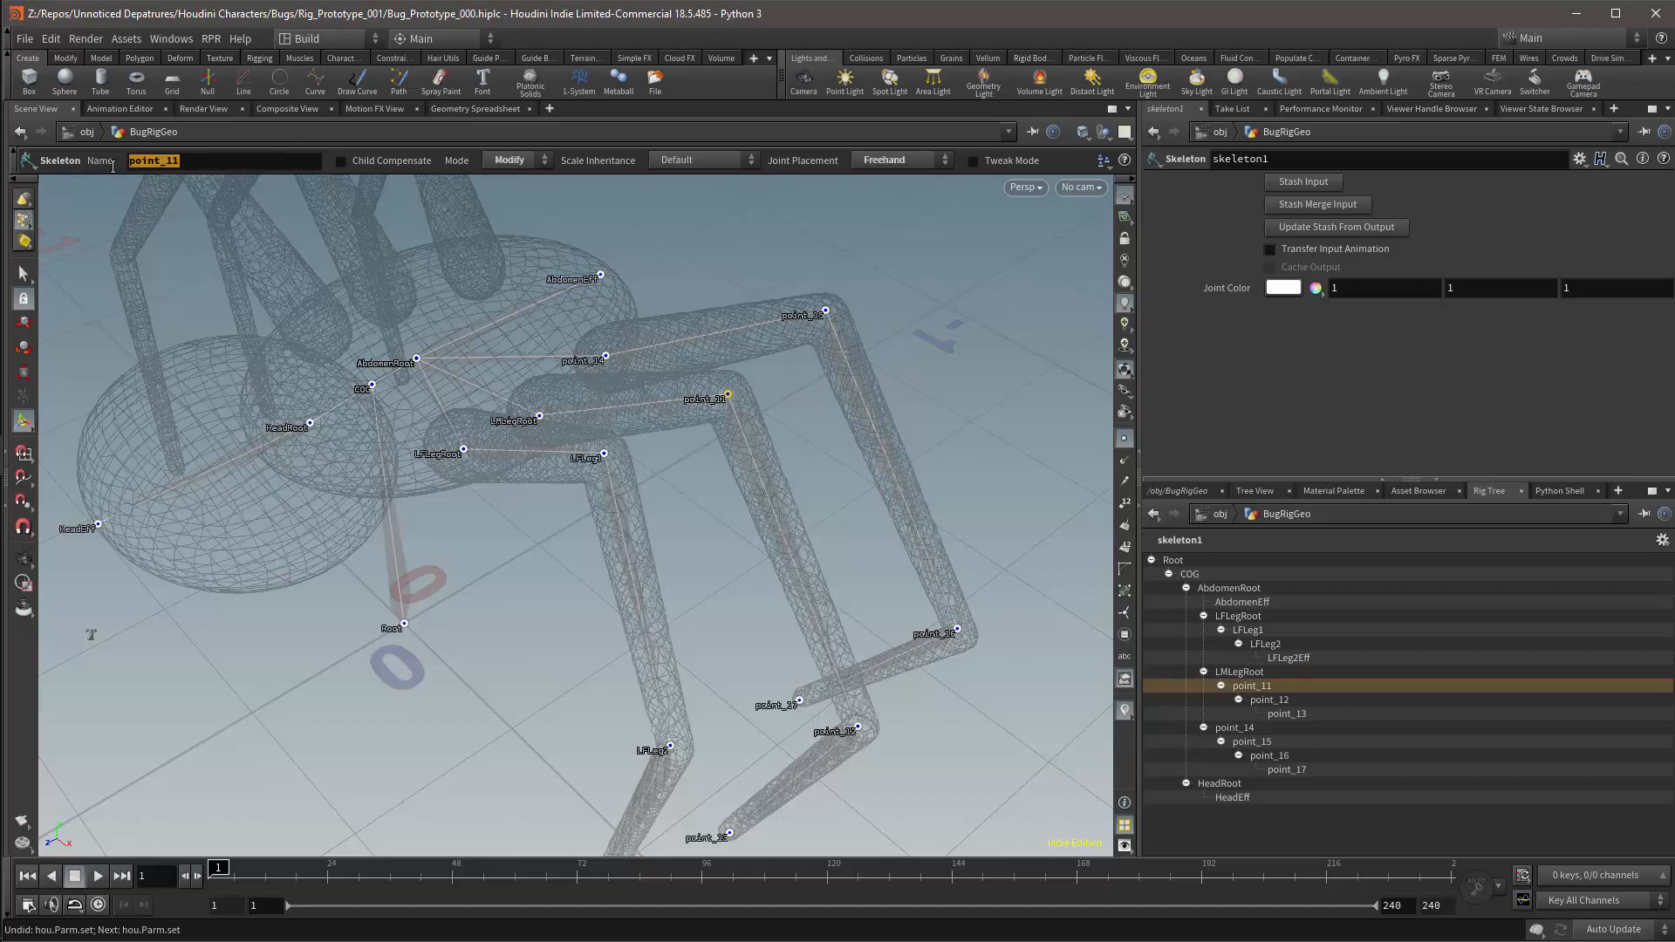
key("ctrl+v")
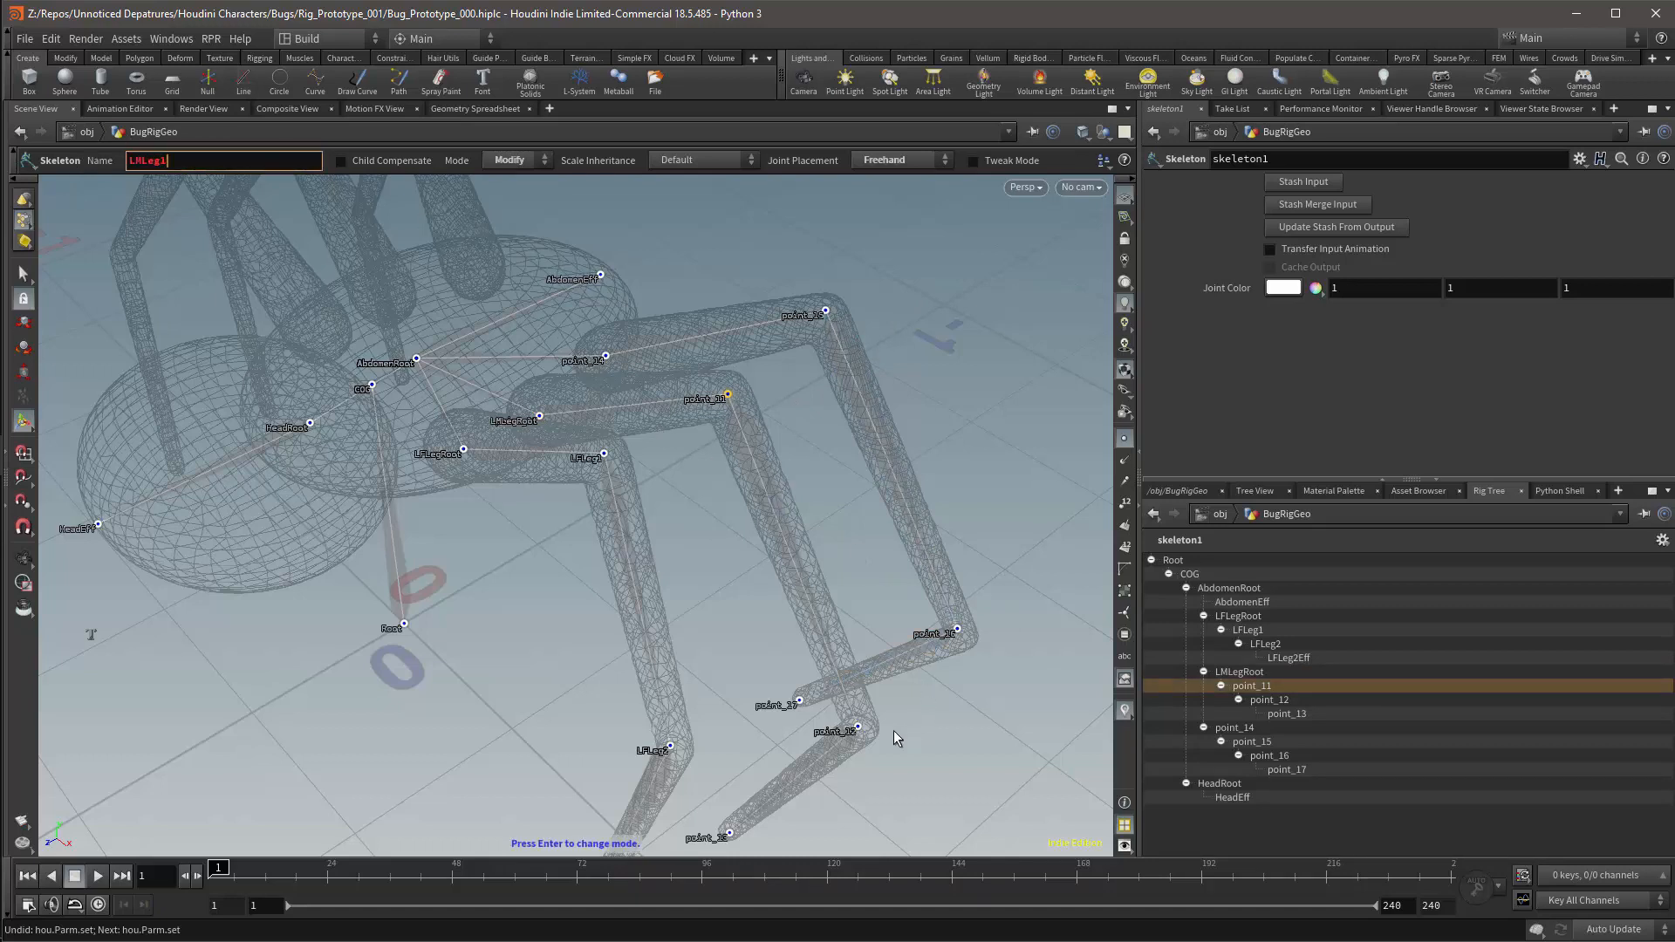
key("Return")
type("LMLeg")
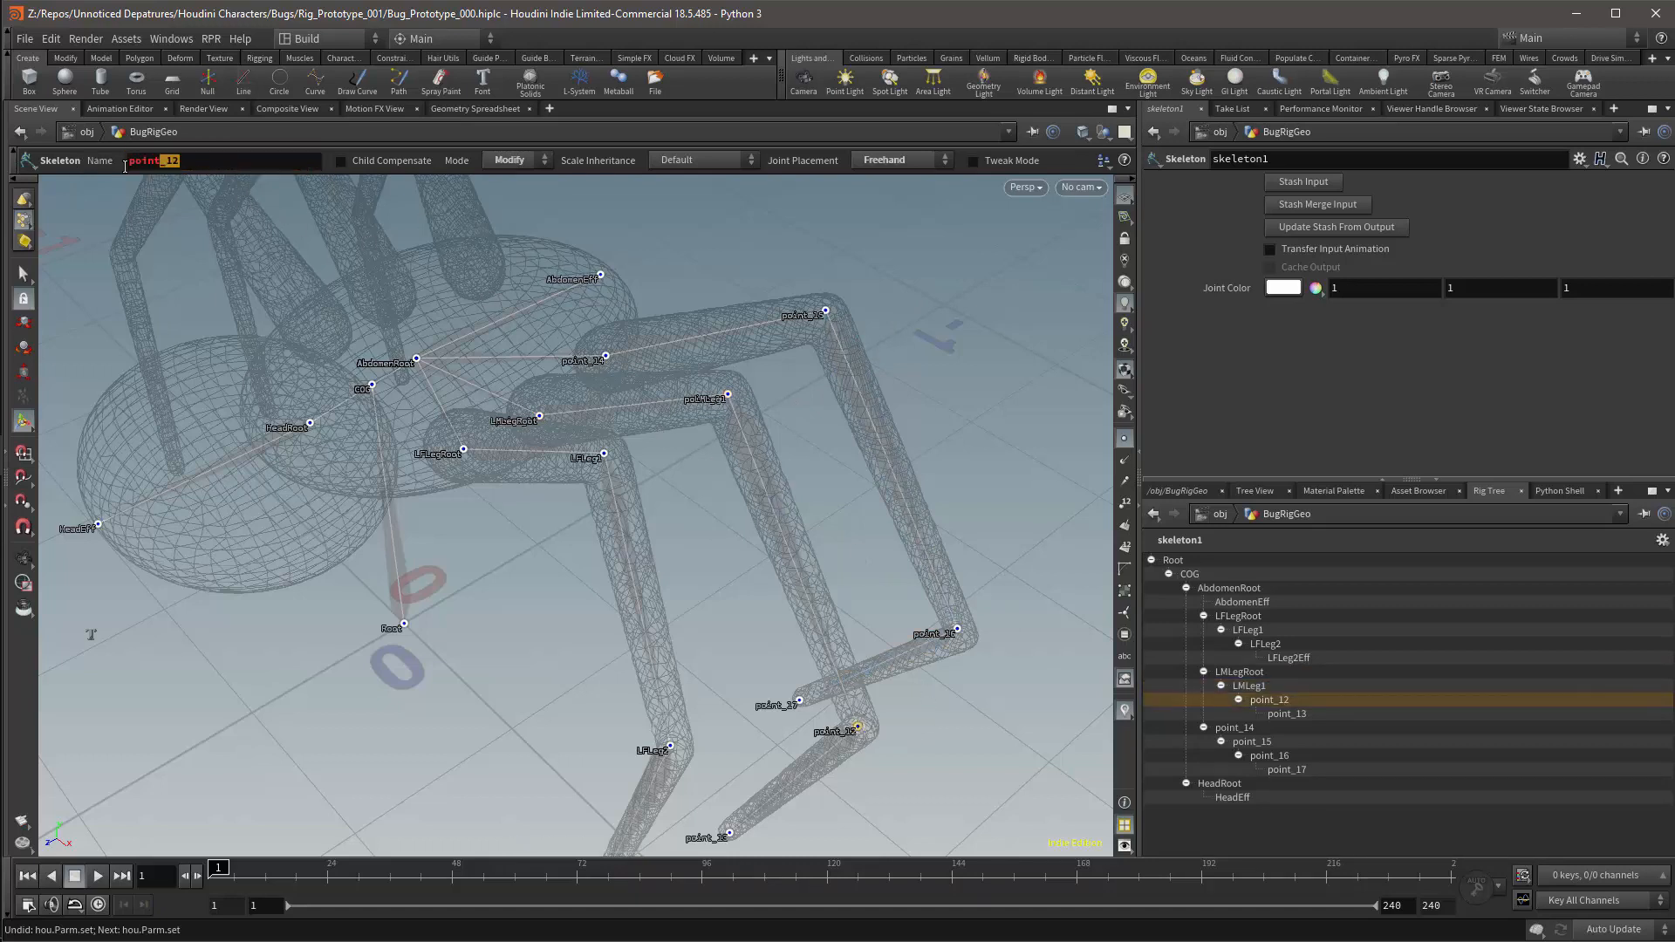
type("2")
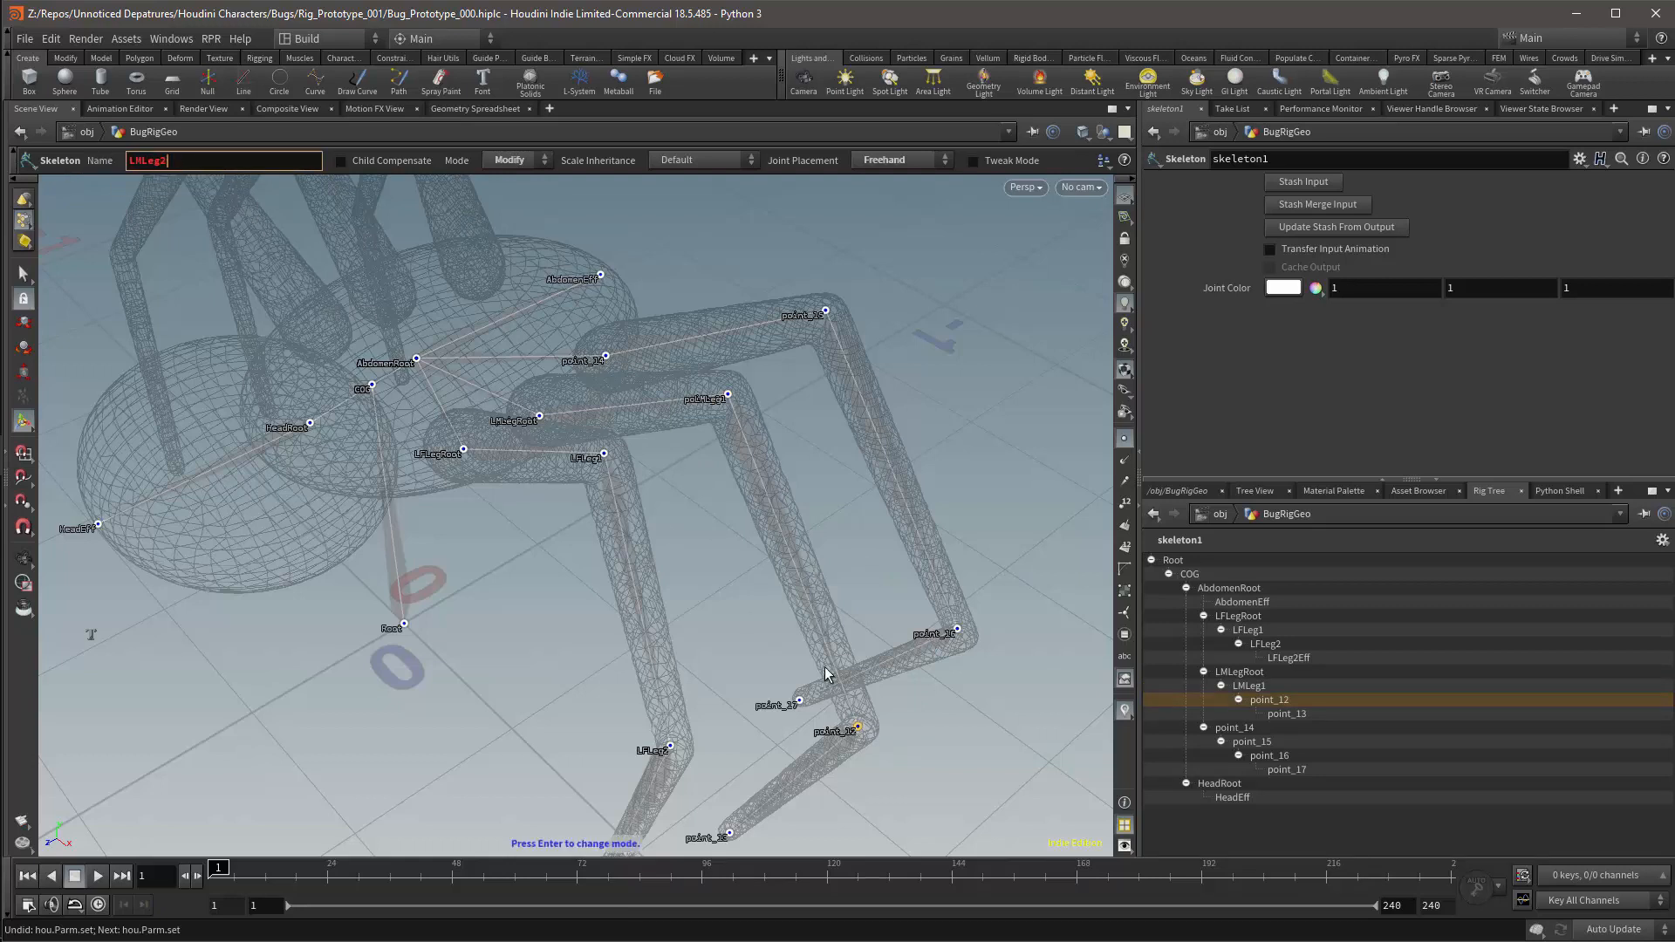
key("Return")
Rename the tip joint of the middle leg as LMLeg2Eff.
type("LMLeg")
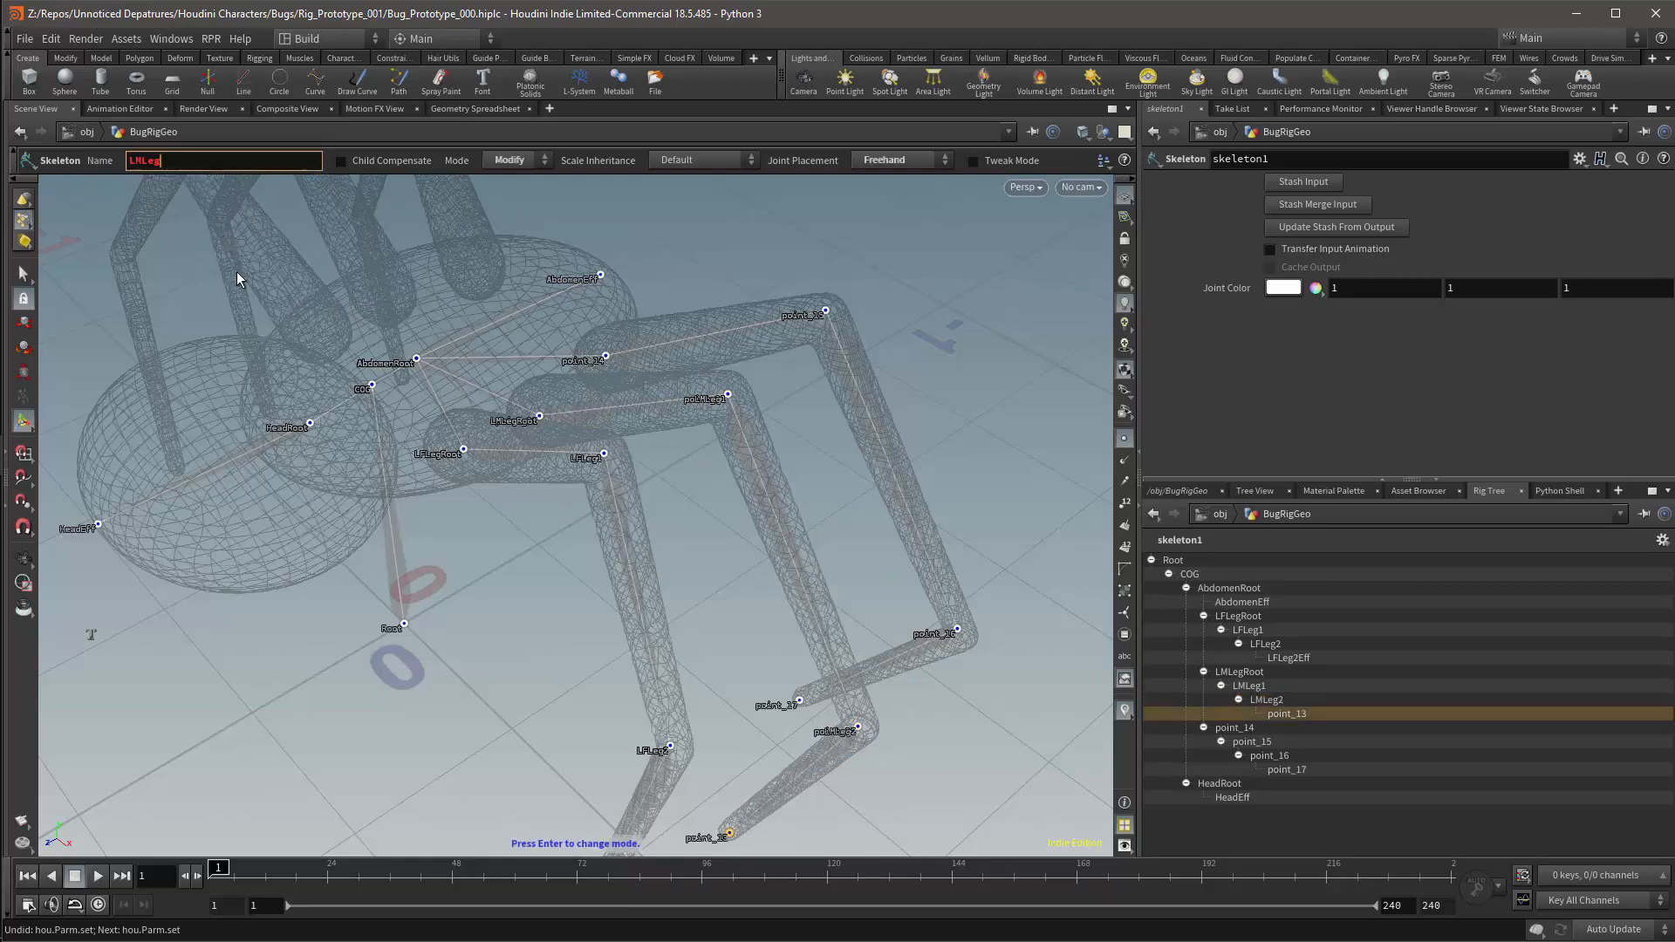
type("2eff")
key("Return")
type("E")
key("Return")
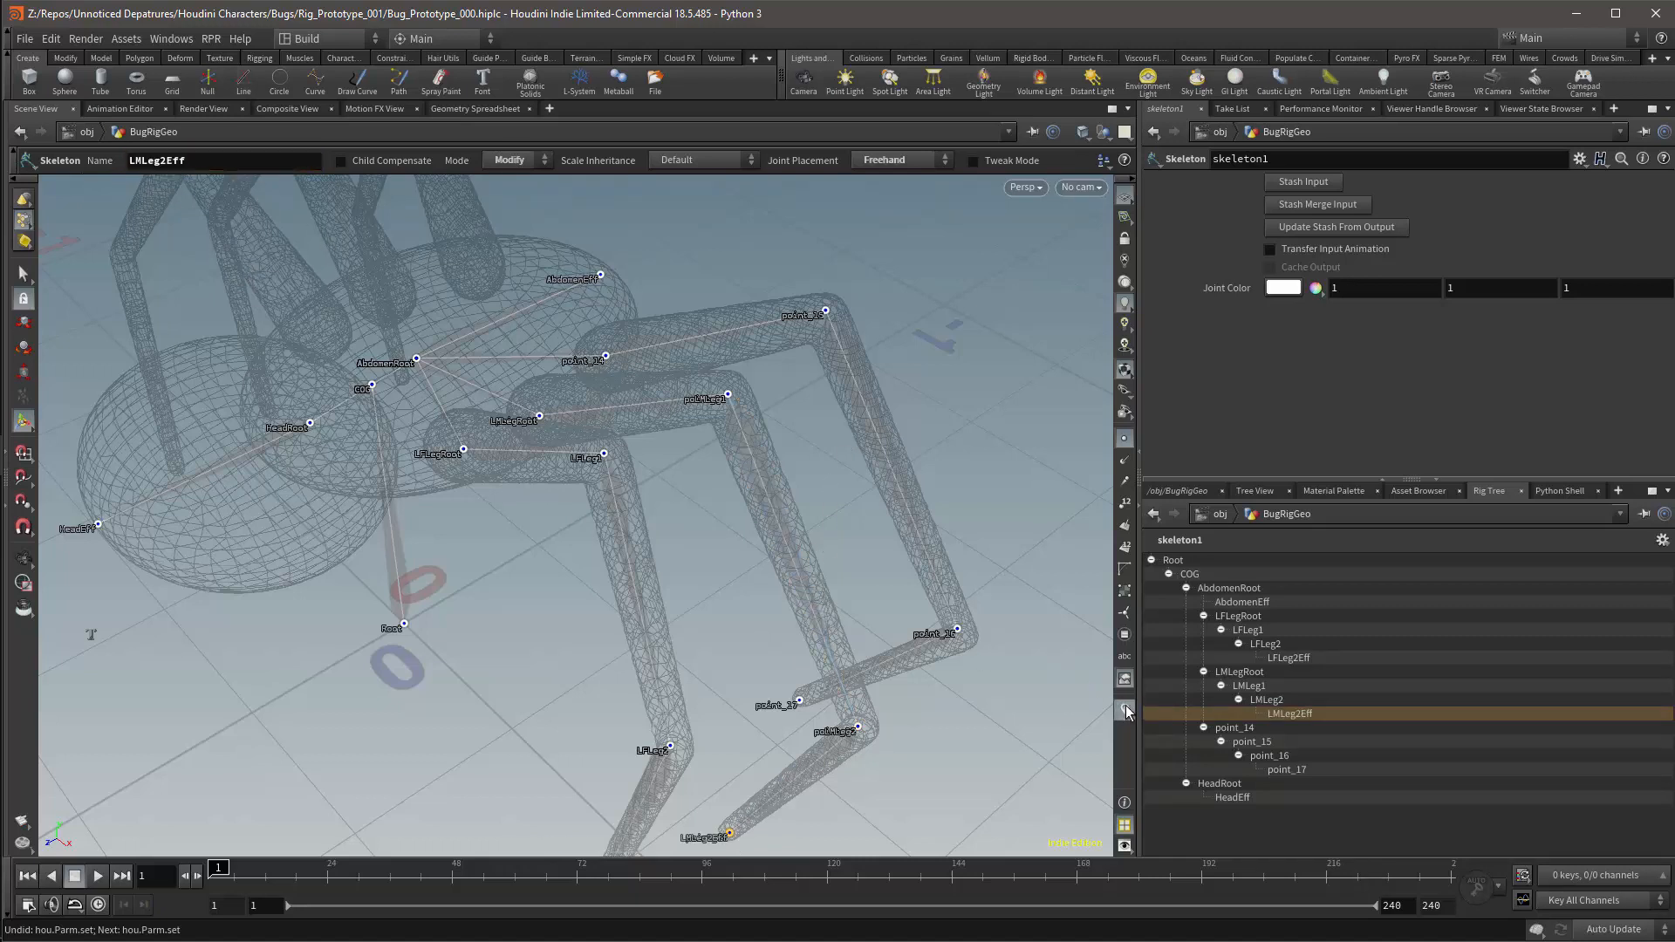
Rename the root joint of the back leg as LBLegRoot.
left_click(605, 357)
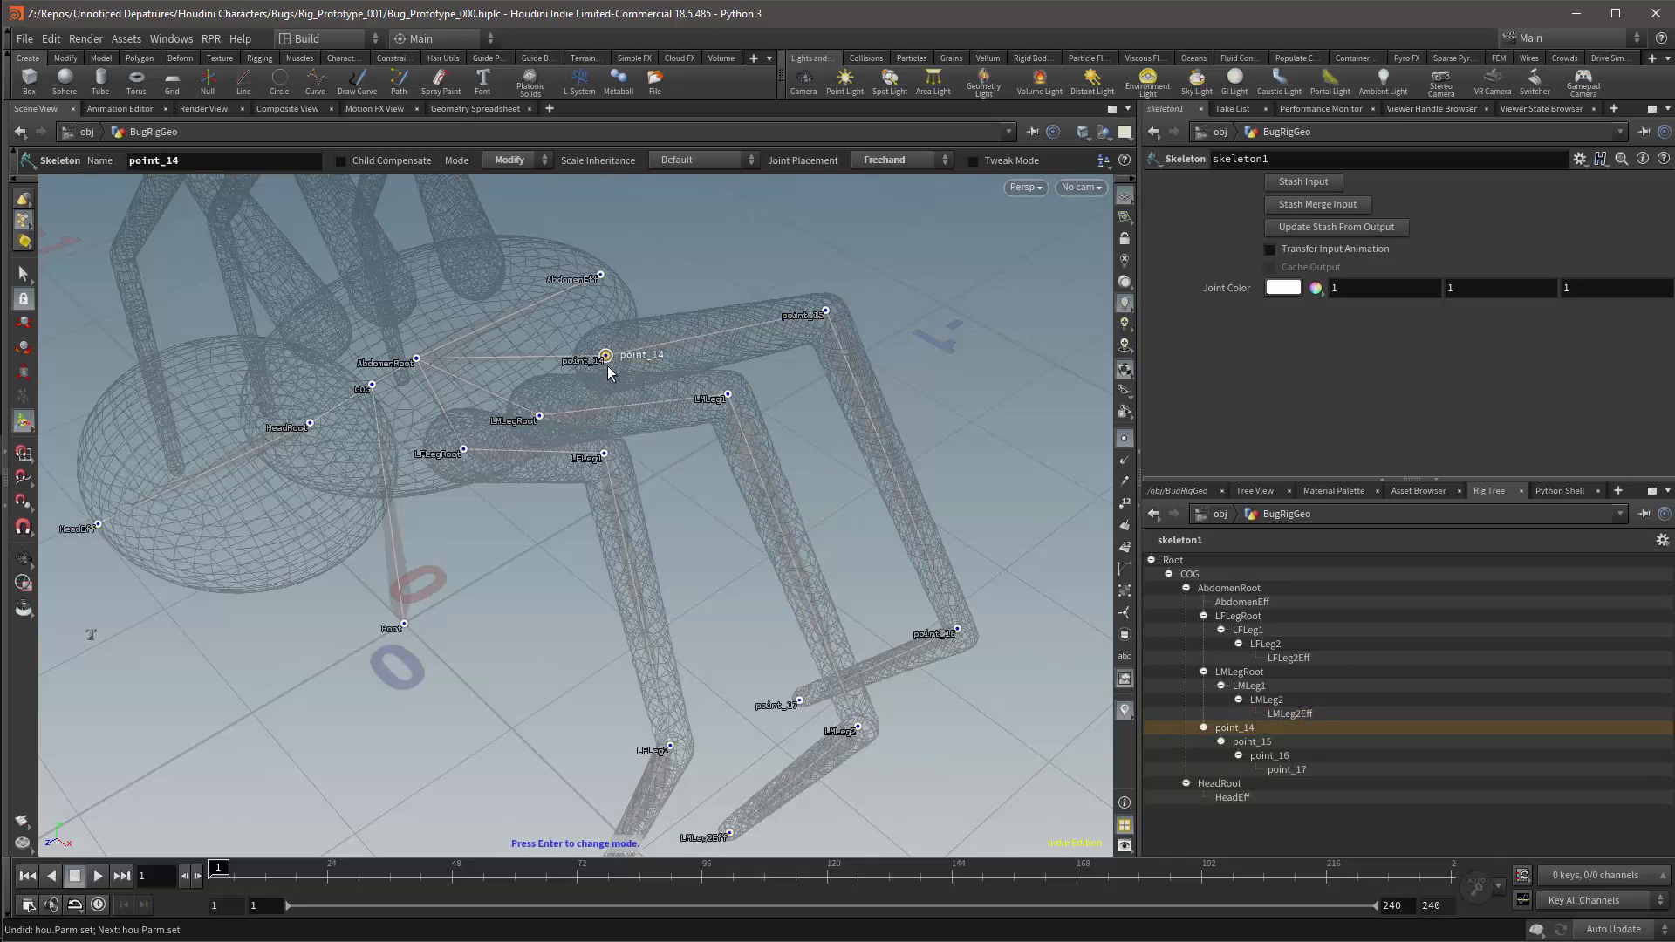
left_click(237, 159)
type("L")
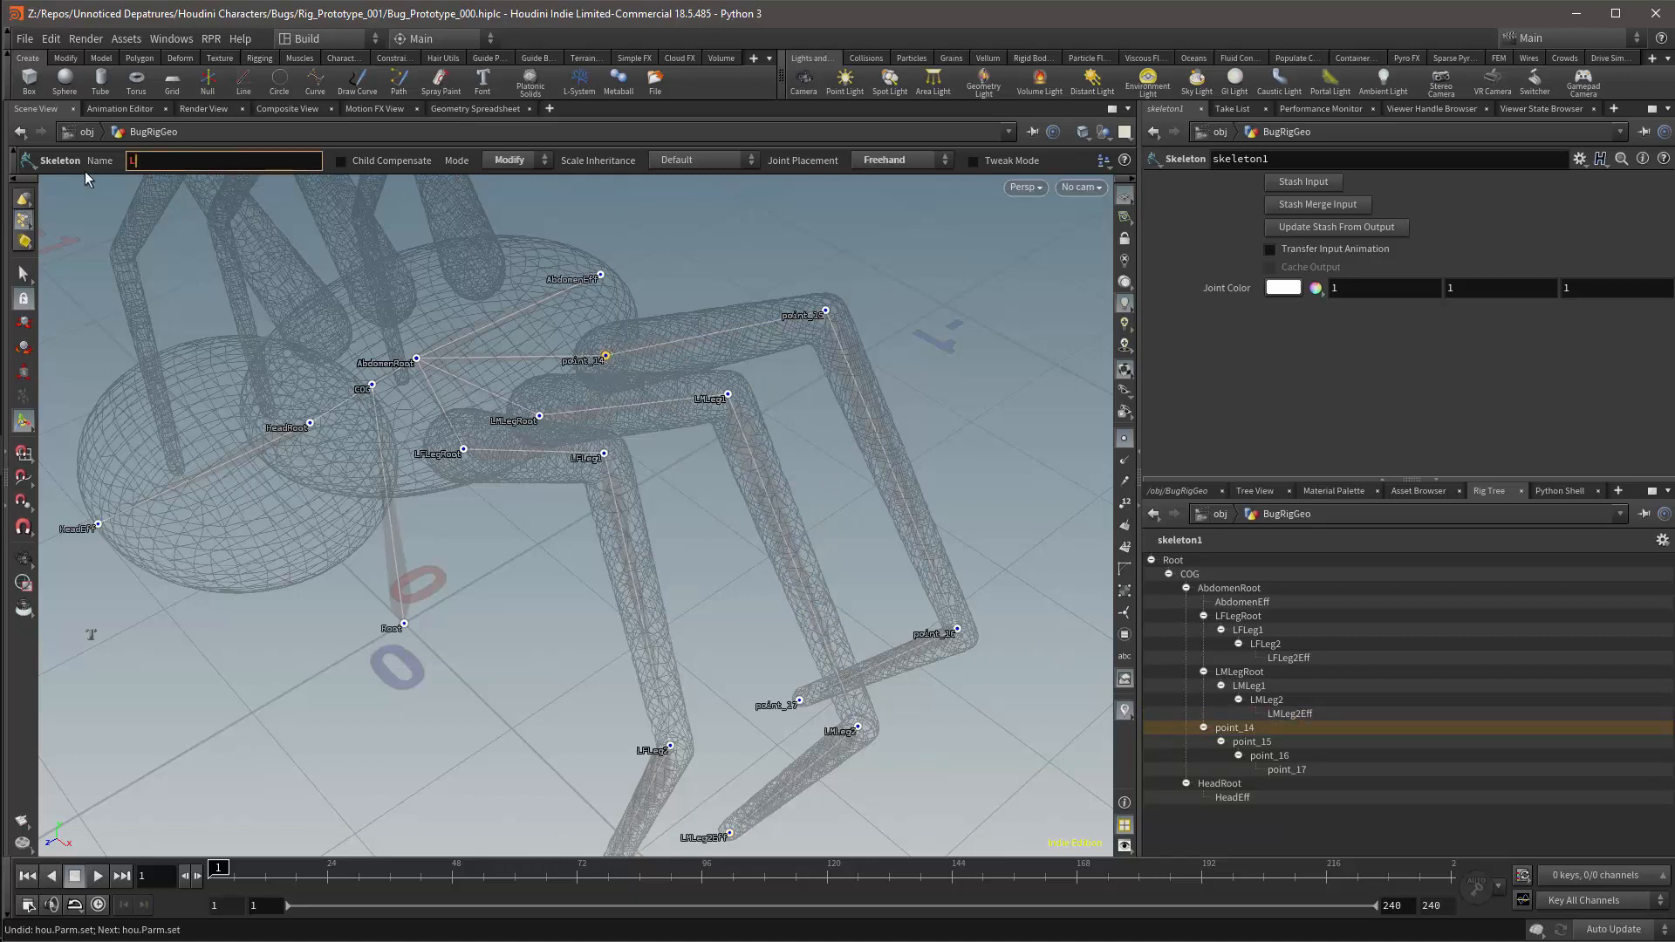
type("BLegRoot")
key("Left")
key("Left")
key("Left")
key("Left")
key("shift+Left")
key("shift+Left")
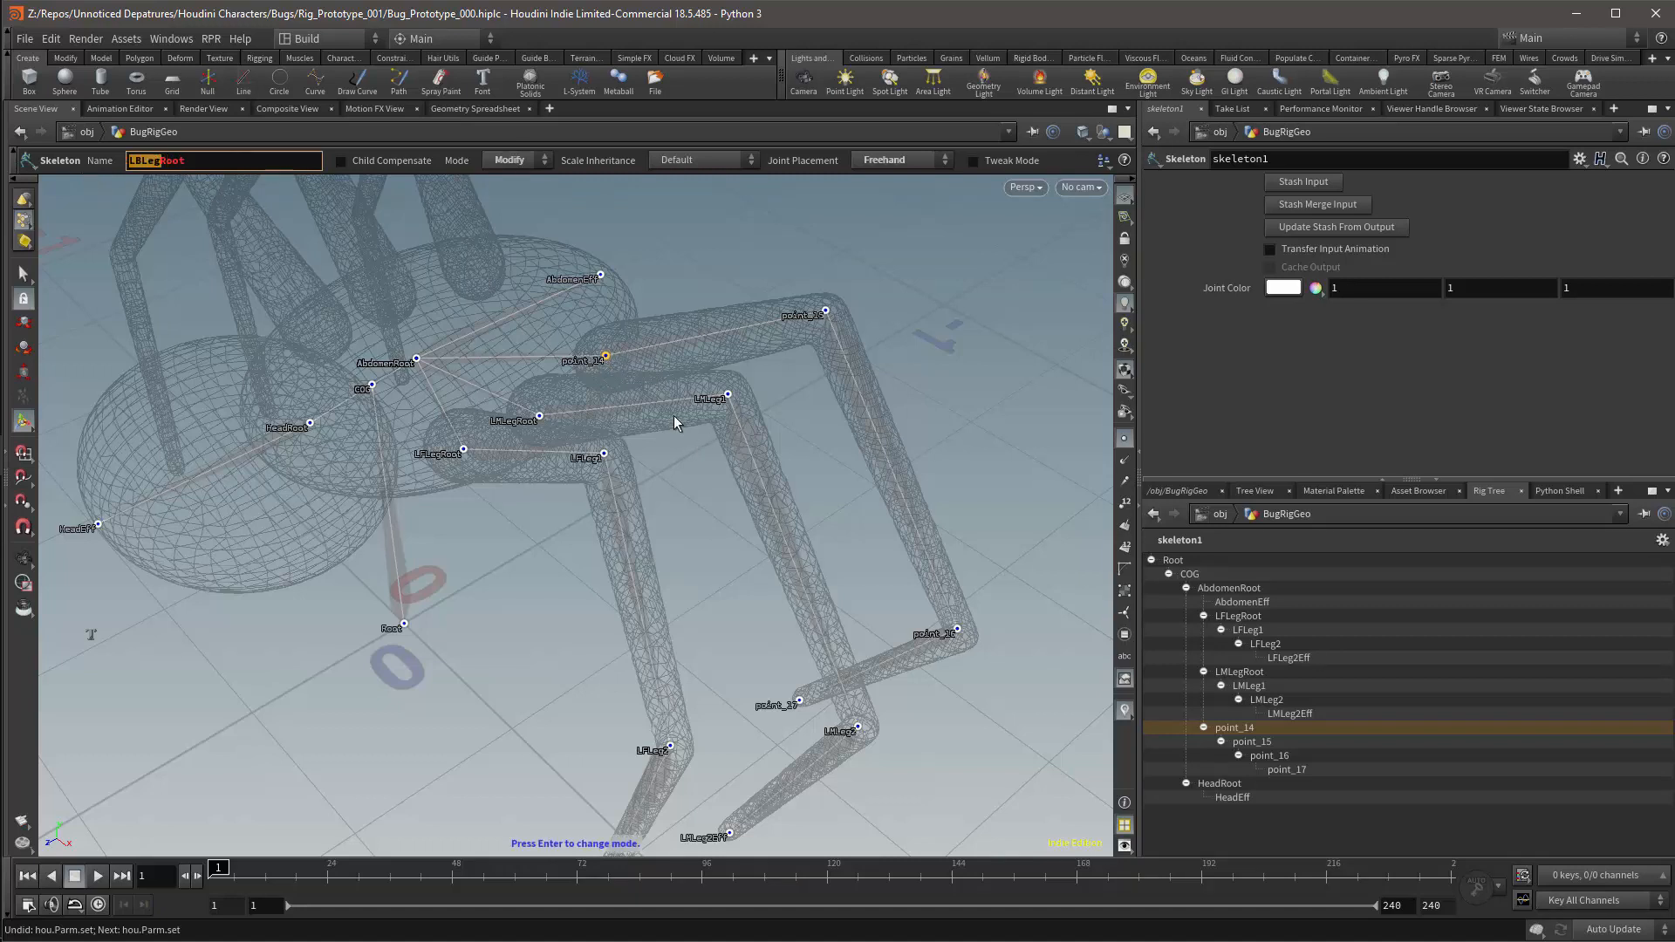
Rename the back leg's upper knee joint as LBLeg1 and its lower bend joint as LBLeg2.
left_click(826, 311)
left_click(253, 161)
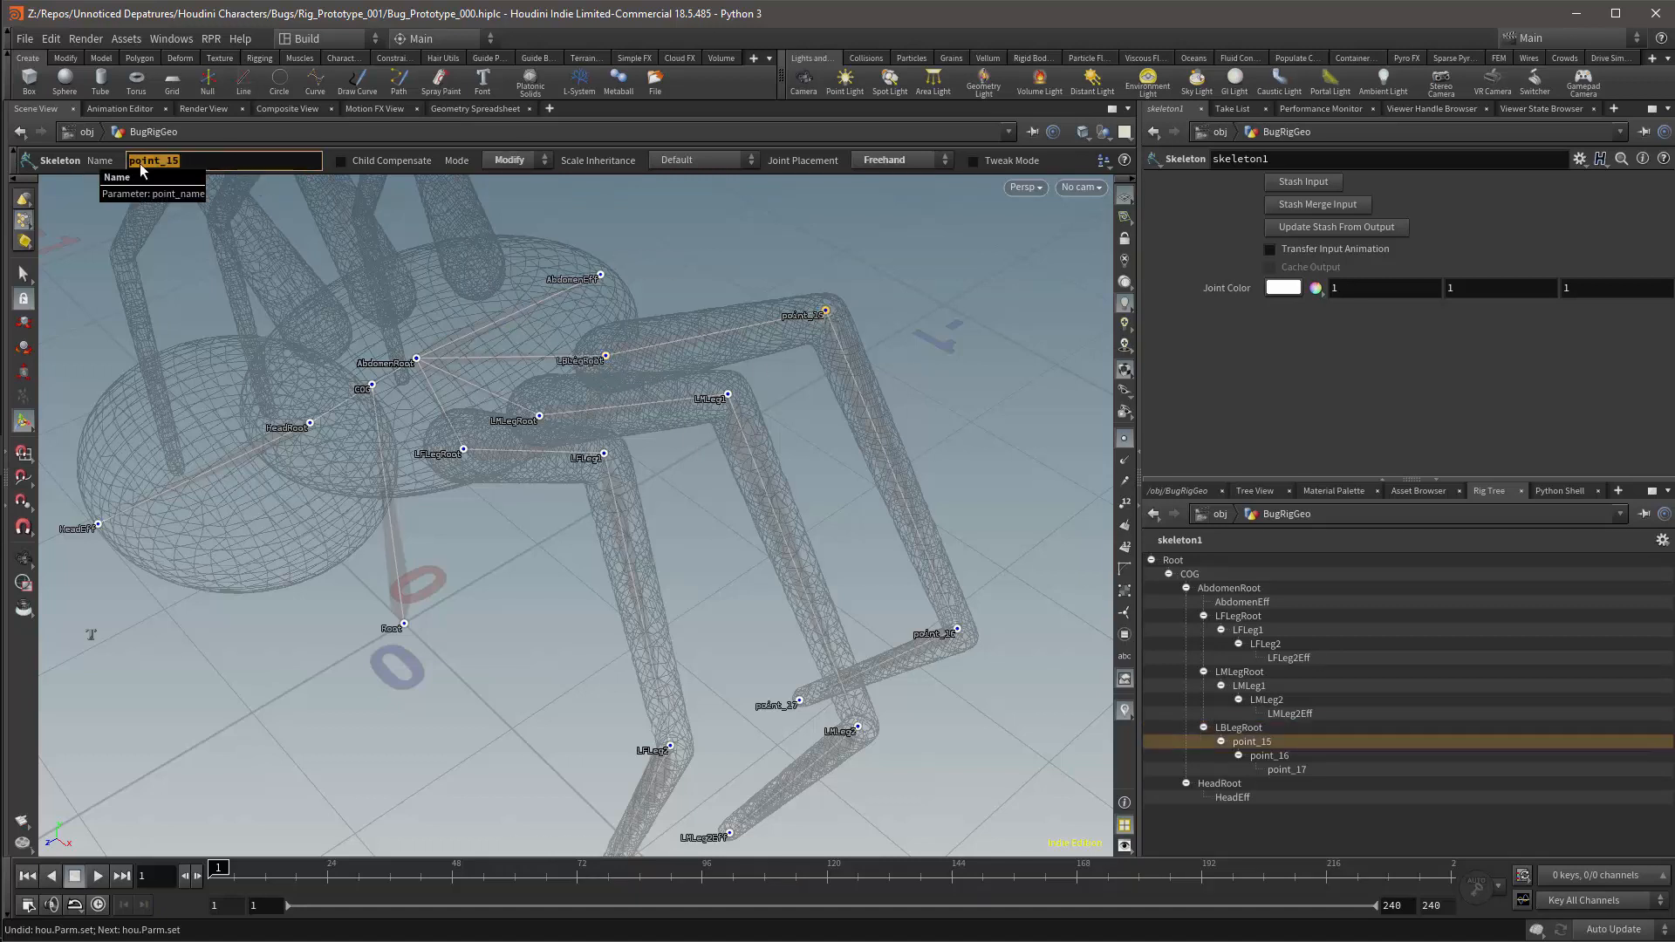
type("LBLeg1")
left_click(957, 628)
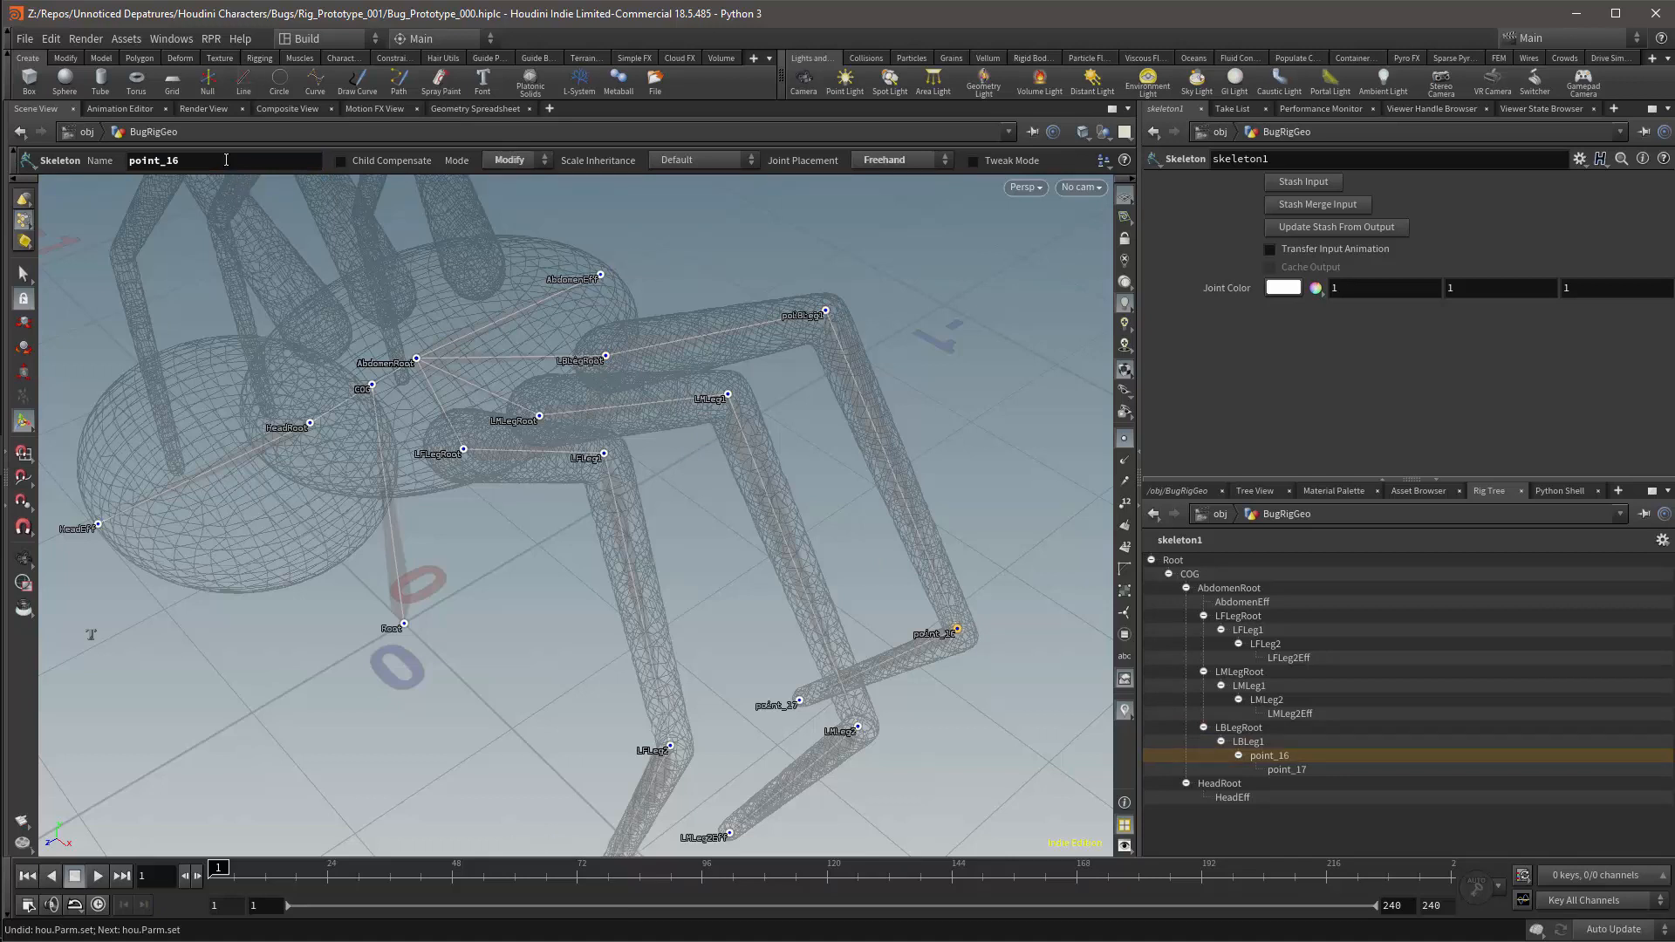
left_click(253, 161)
type("LBLeg2")
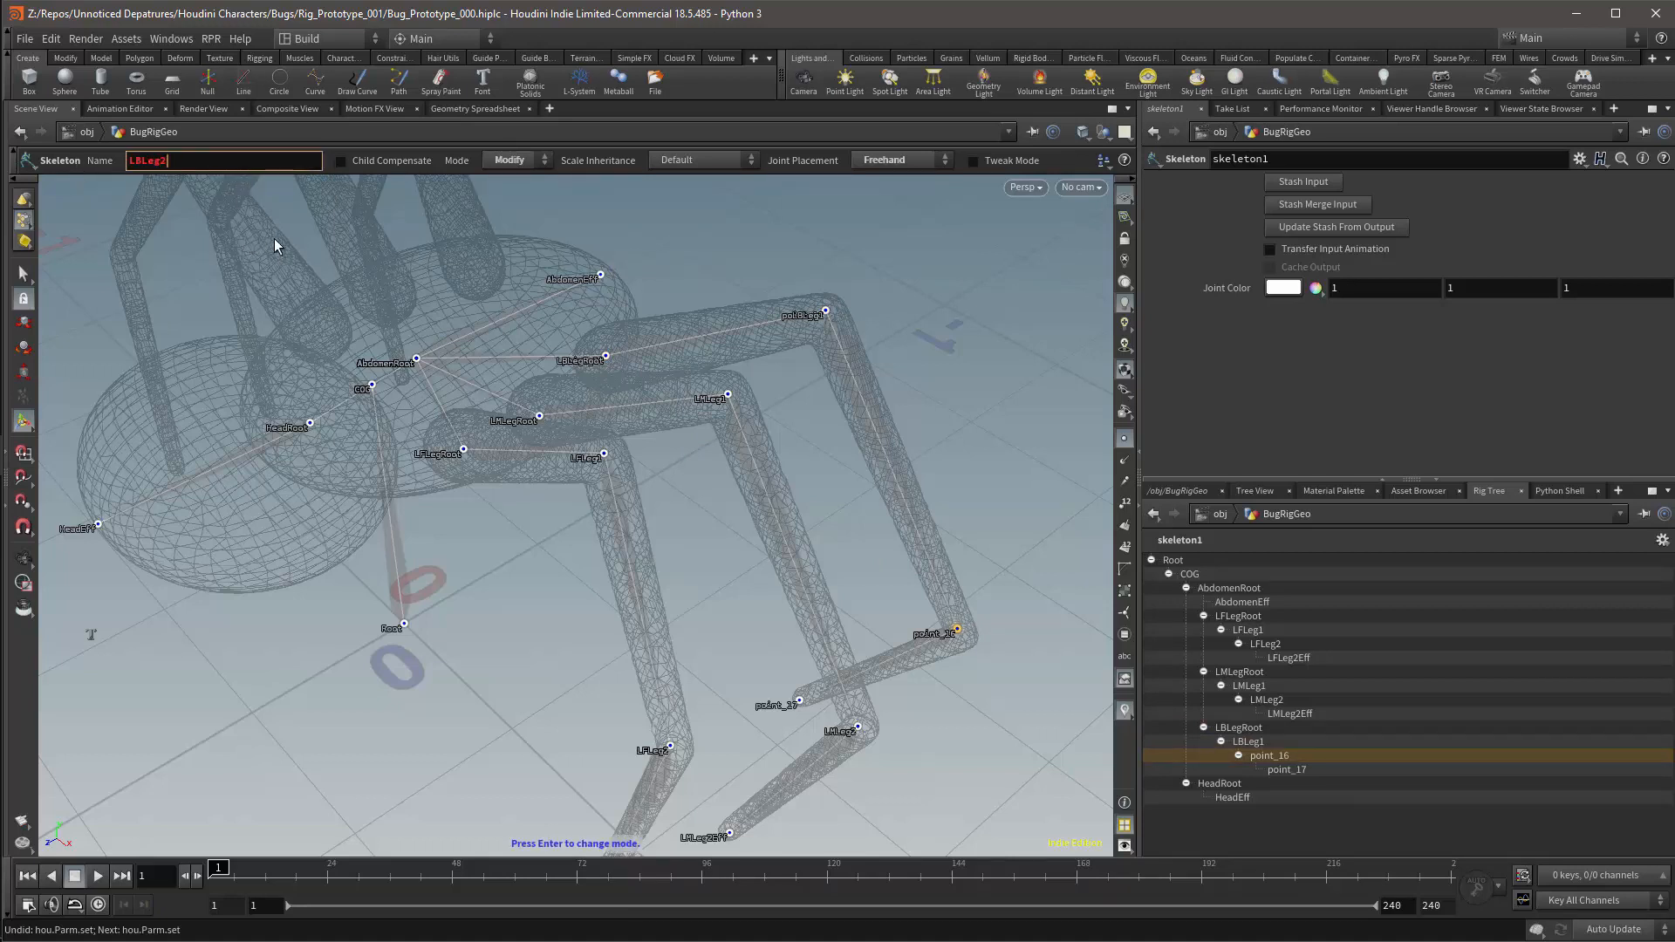
Rename the tip joint of the back leg as LBLeg2Eff.
left_click(799, 701)
left_click(149, 162)
type("LBLeg")
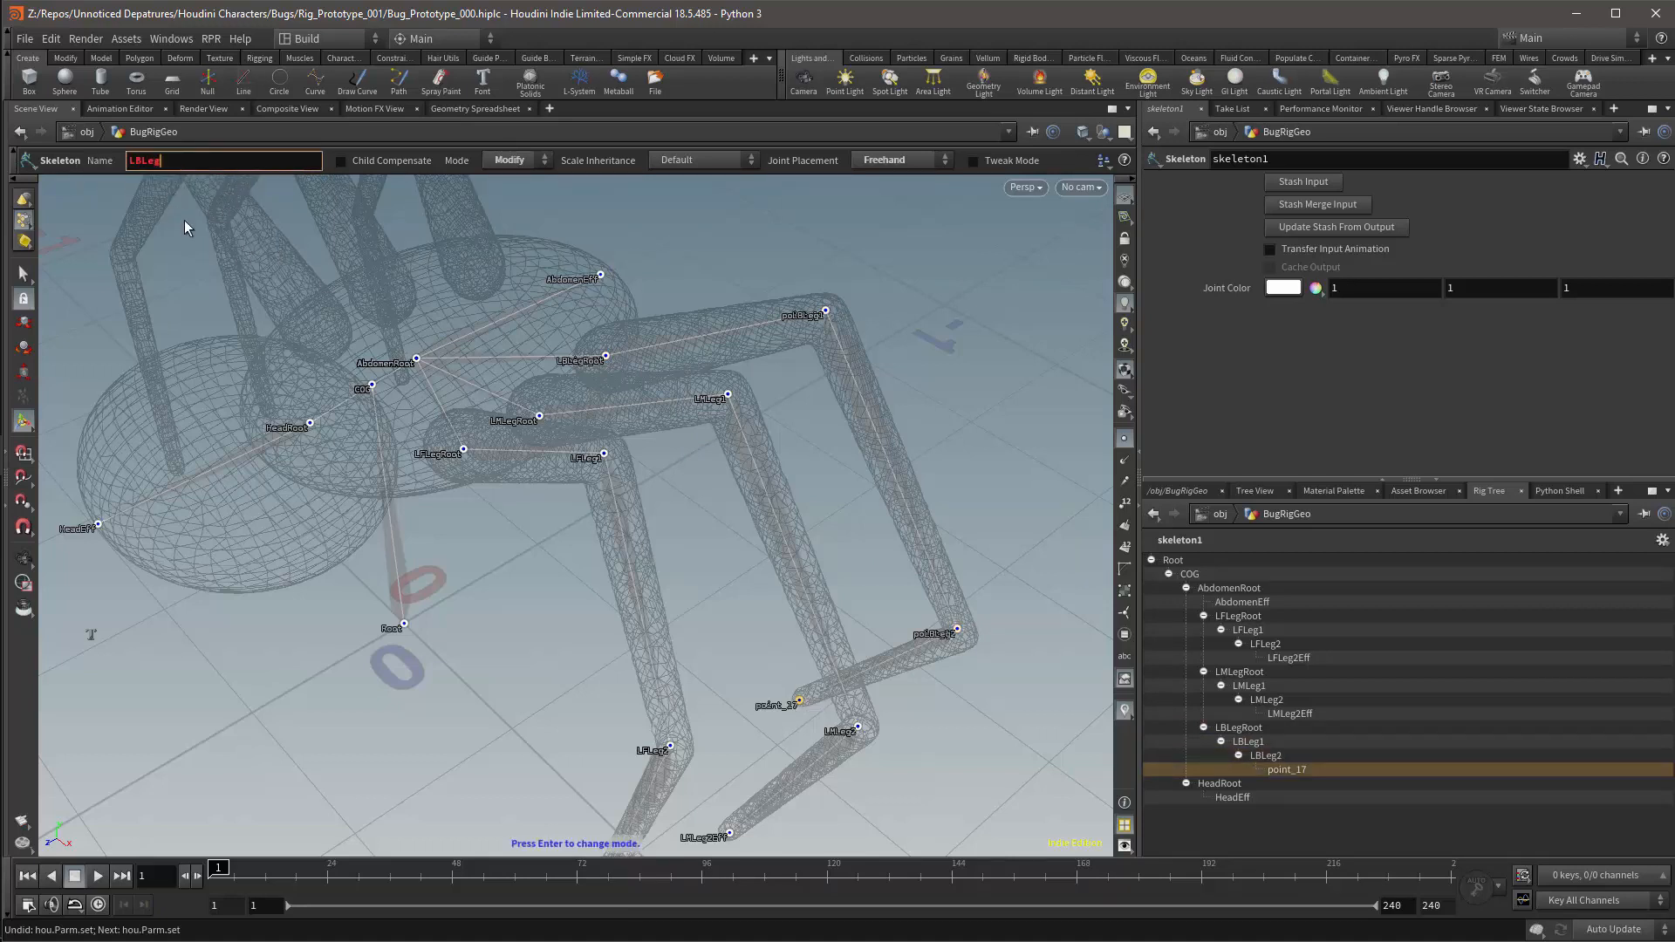
type("2Eff")
key("Return")
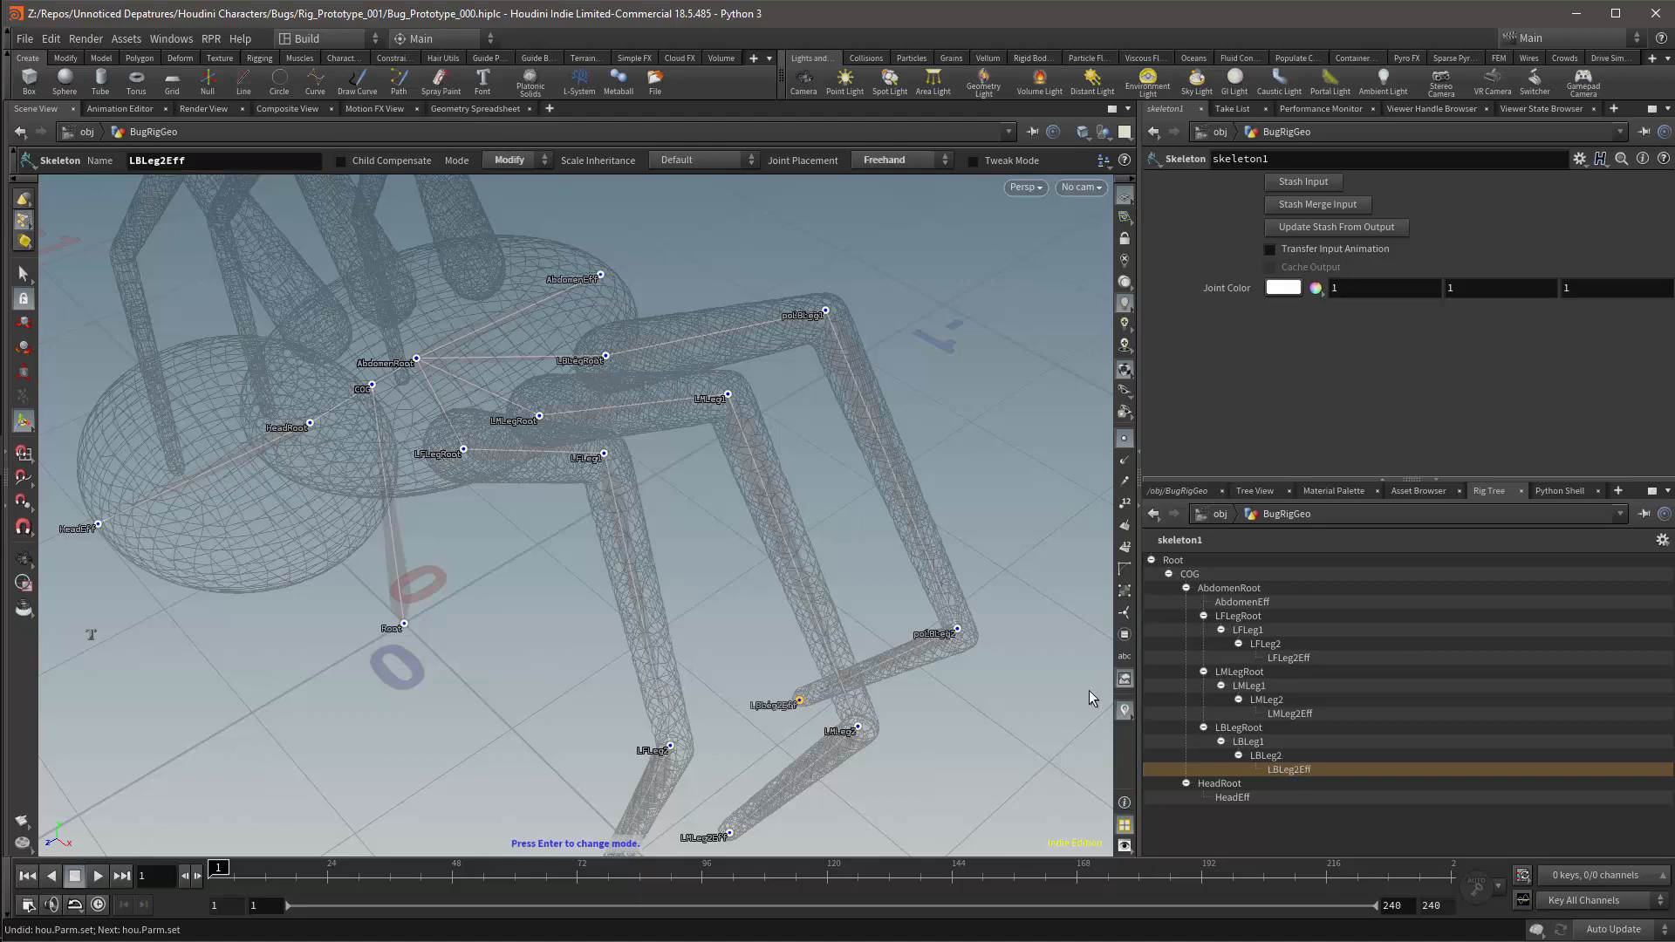
left_click_drag(935, 406, 94, 637, "alt")
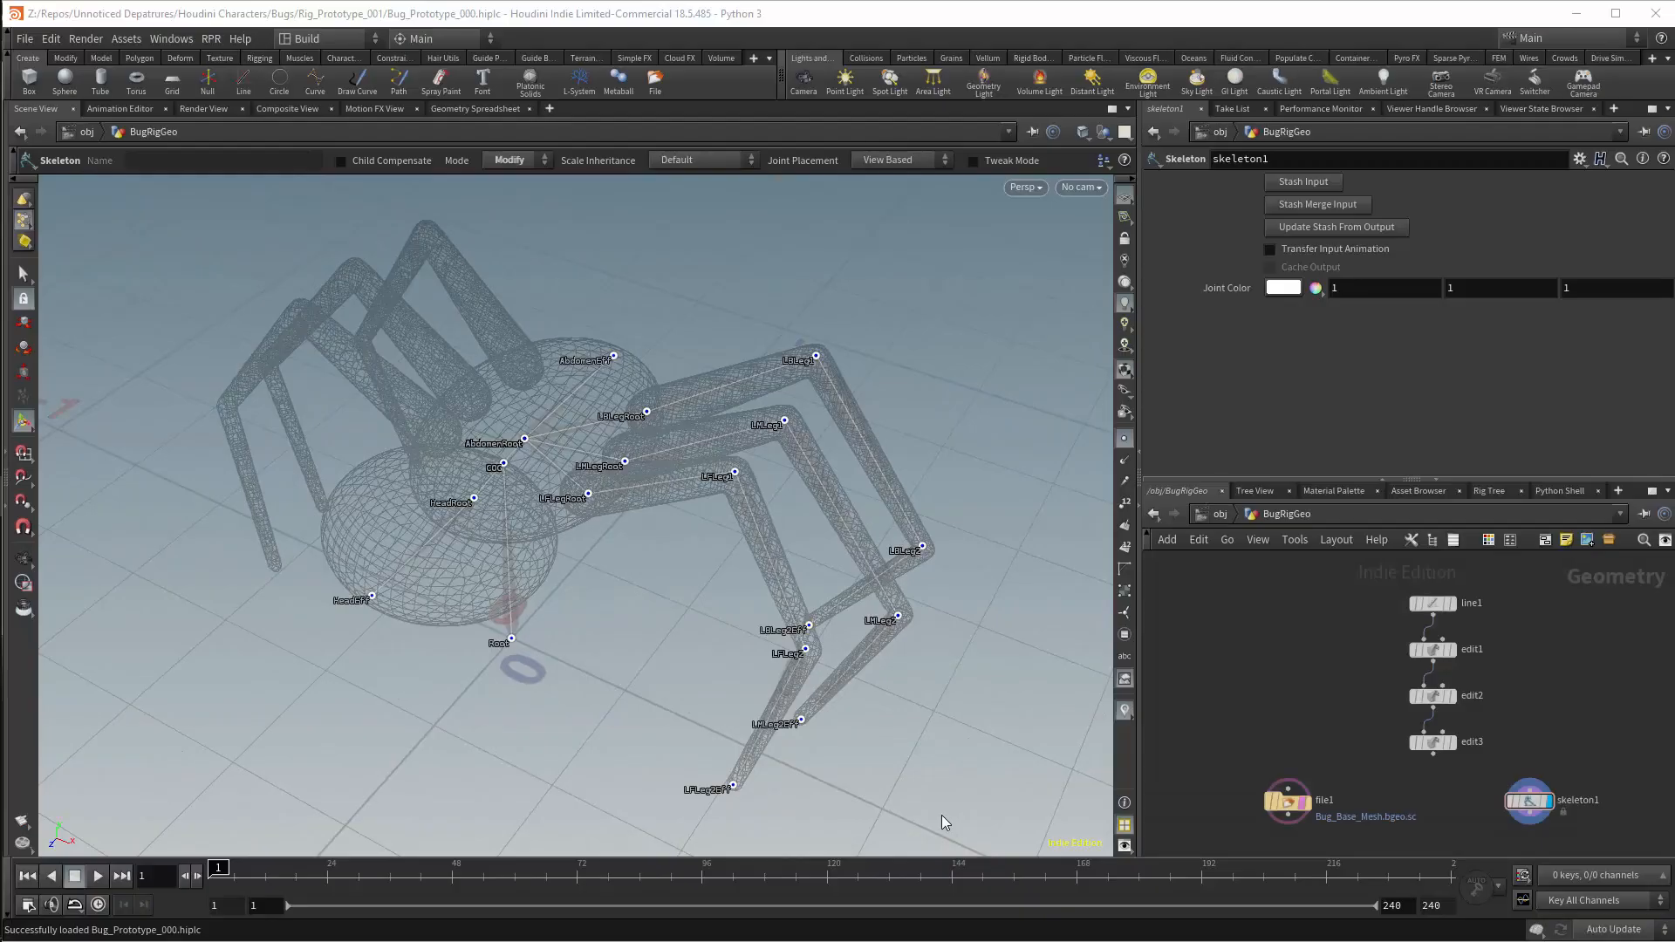
right_click(995, 568)
left_click(985, 553)
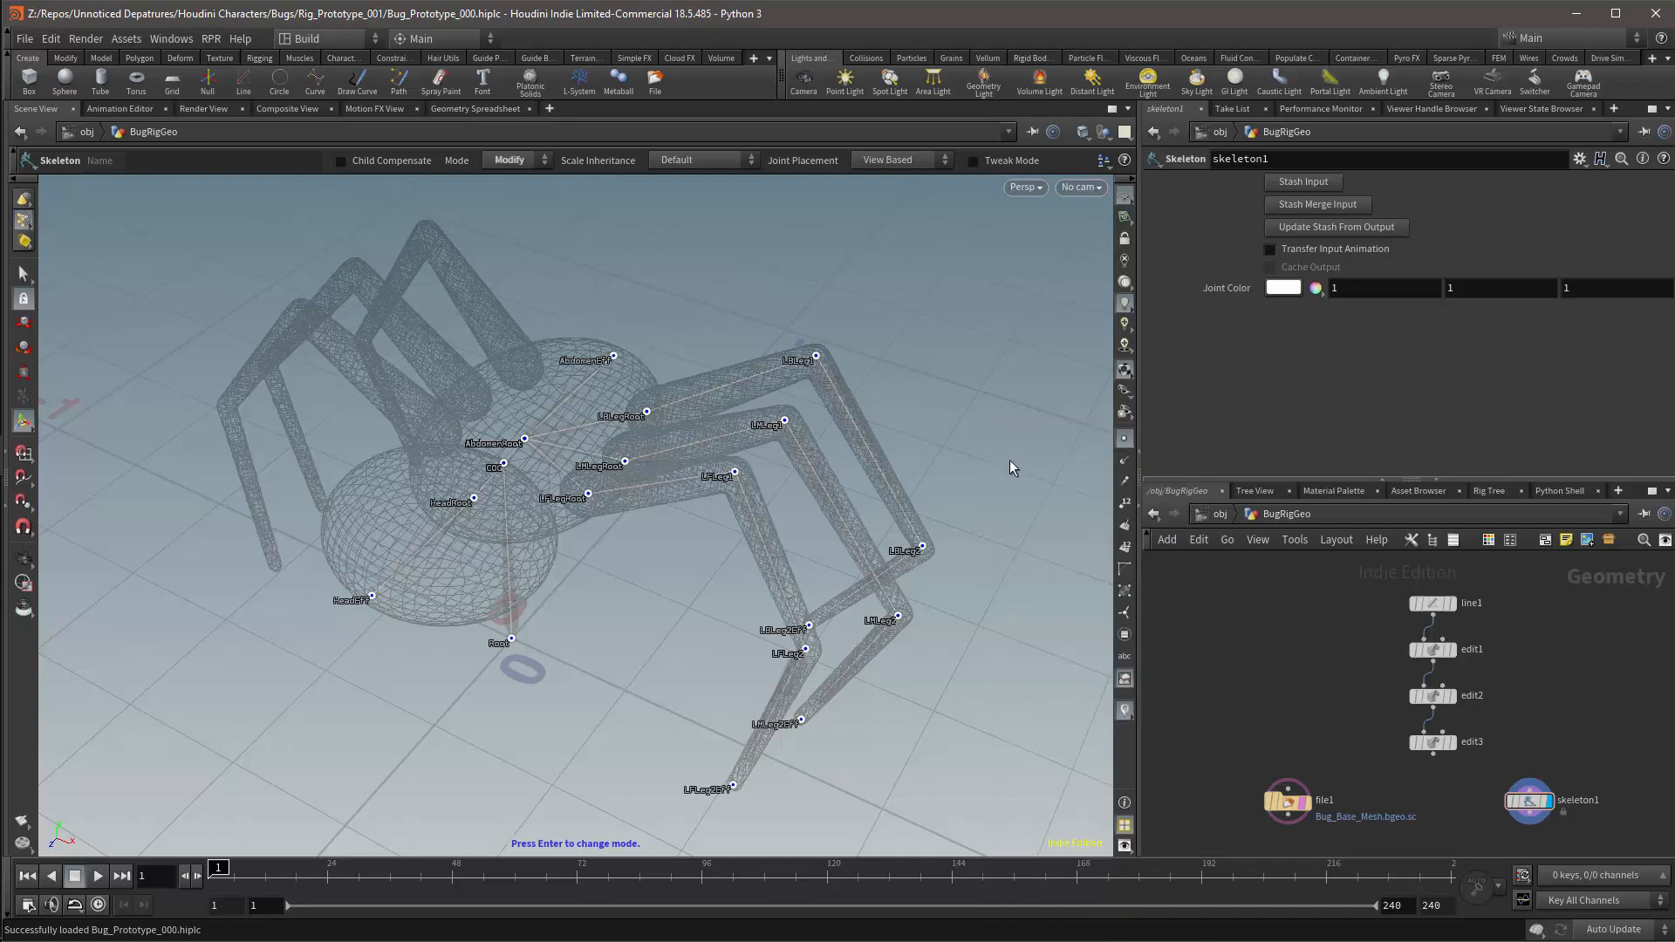
Put the Skeleton tool in Create mode and select all joints of the three named legs, from roots to tips.
mouse_move(1522, 804)
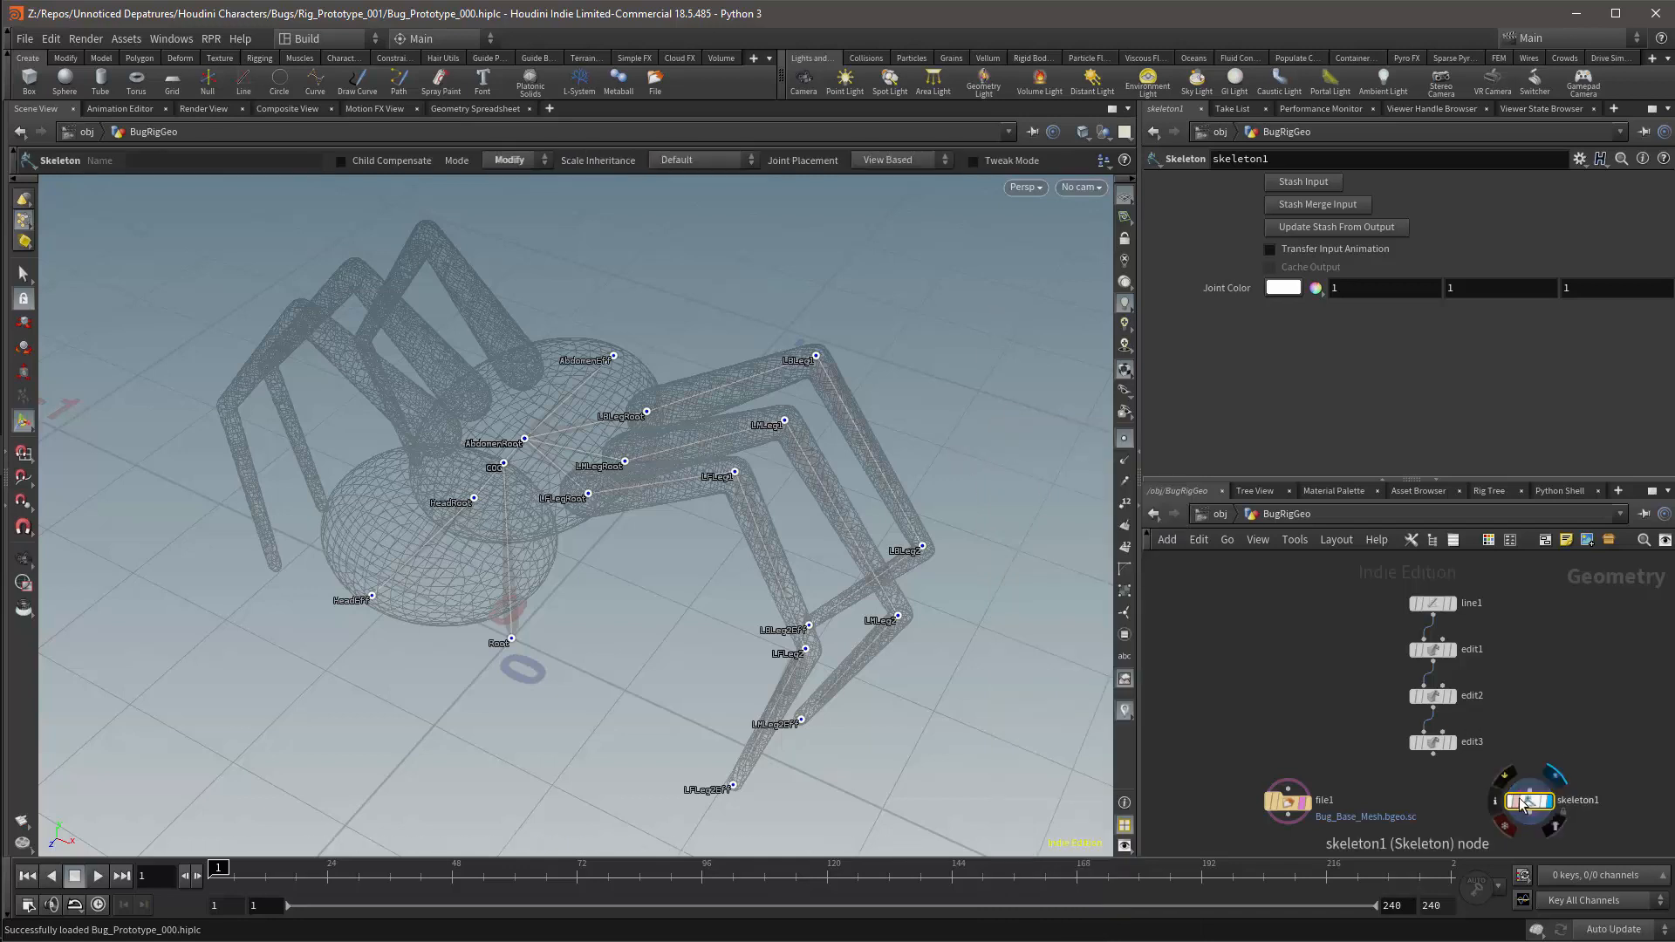
key("Return")
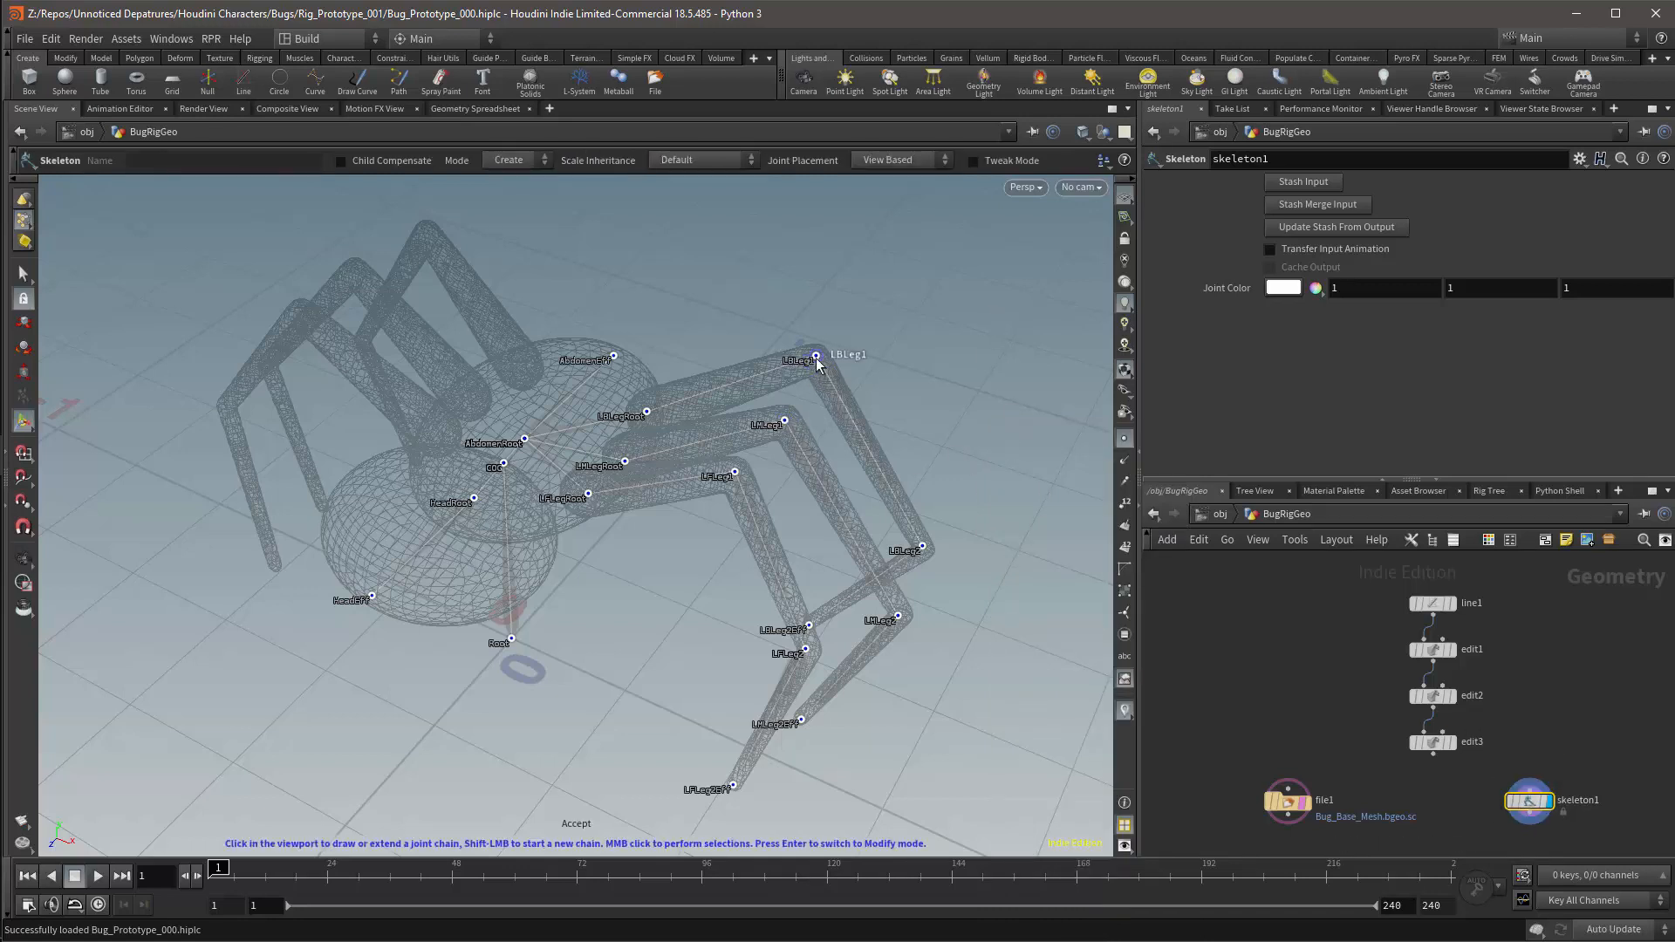
left_click_drag(818, 363, 931, 349, "alt")
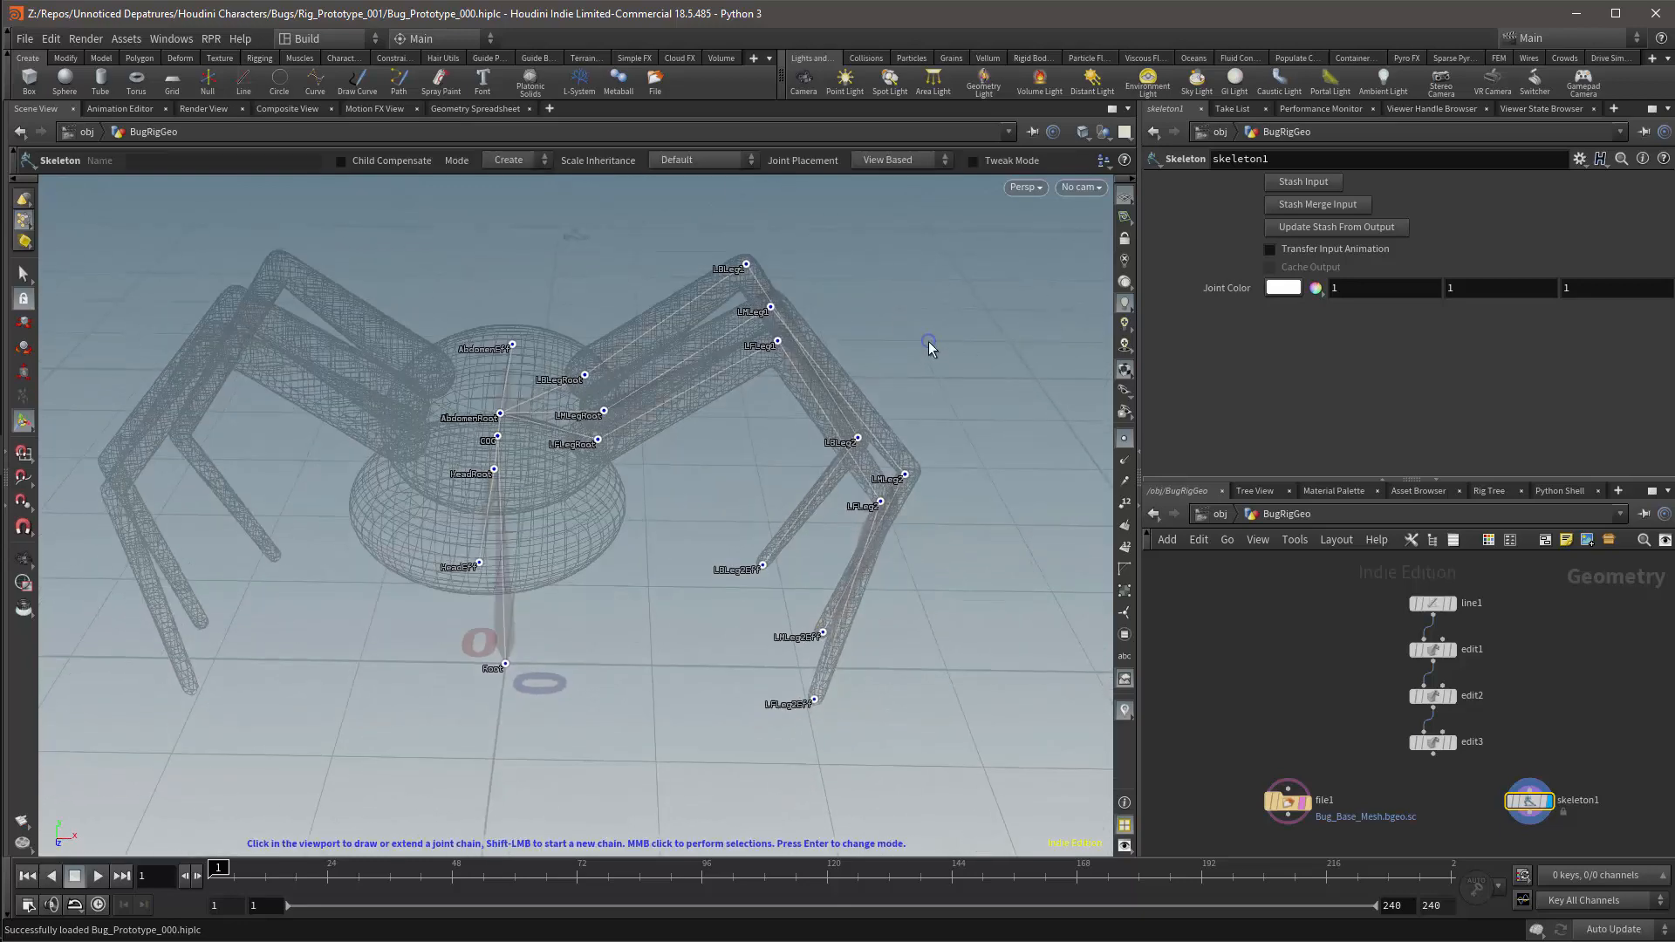
key("s")
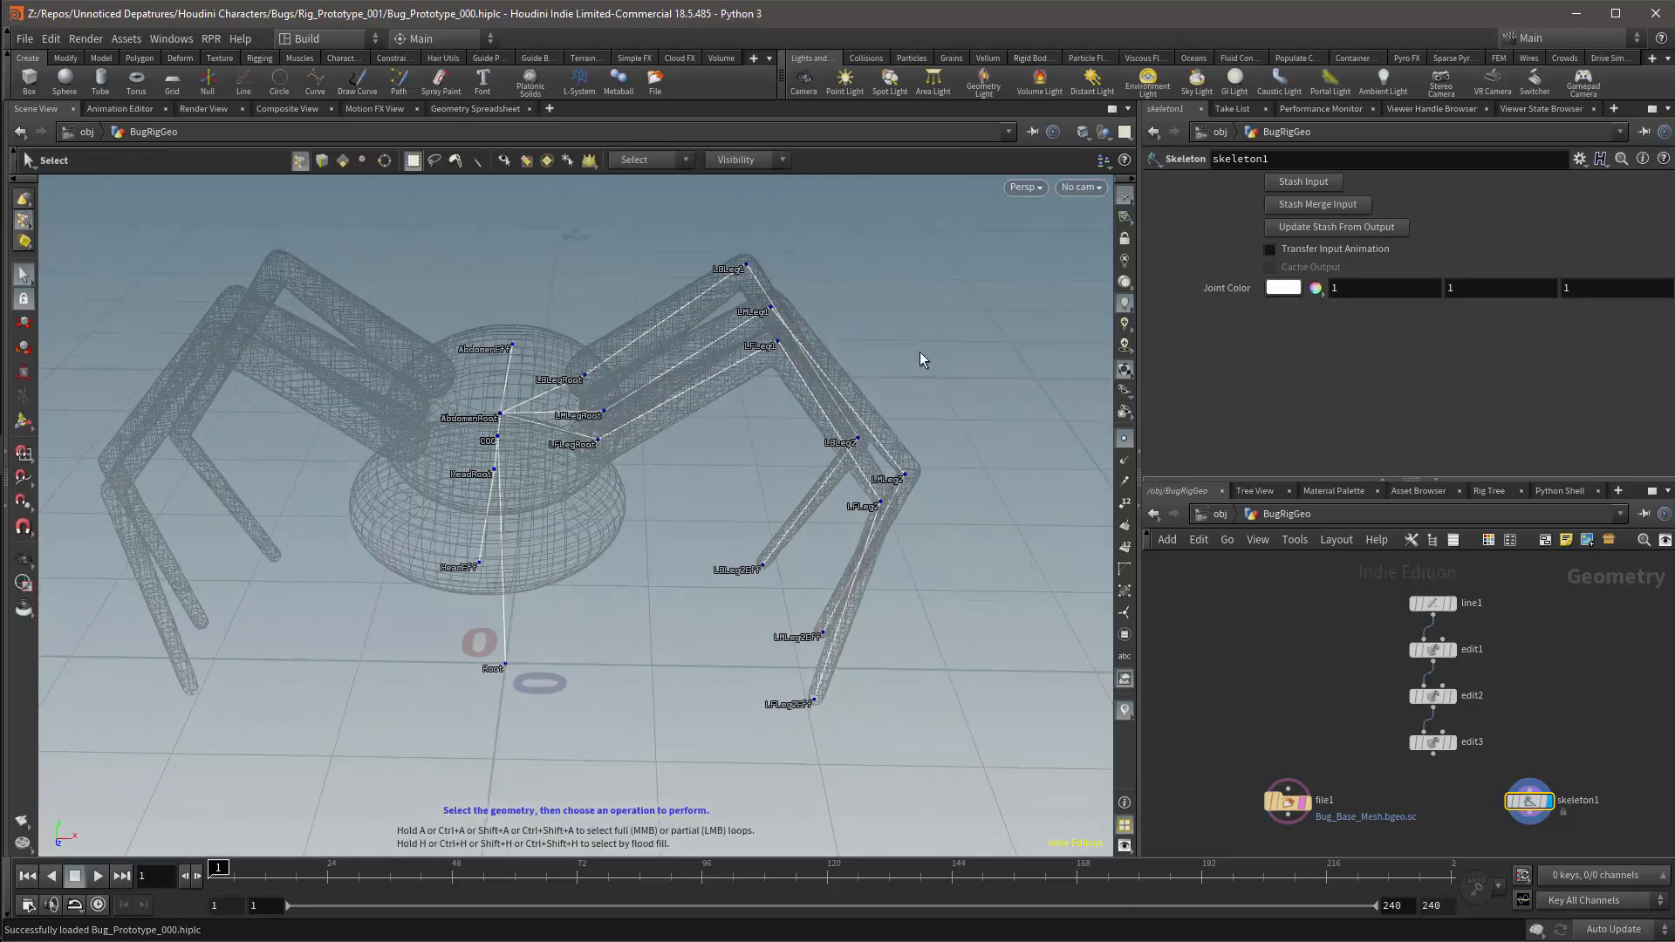
left_click(299, 161)
left_click_drag(1007, 247, 563, 785)
key("Return")
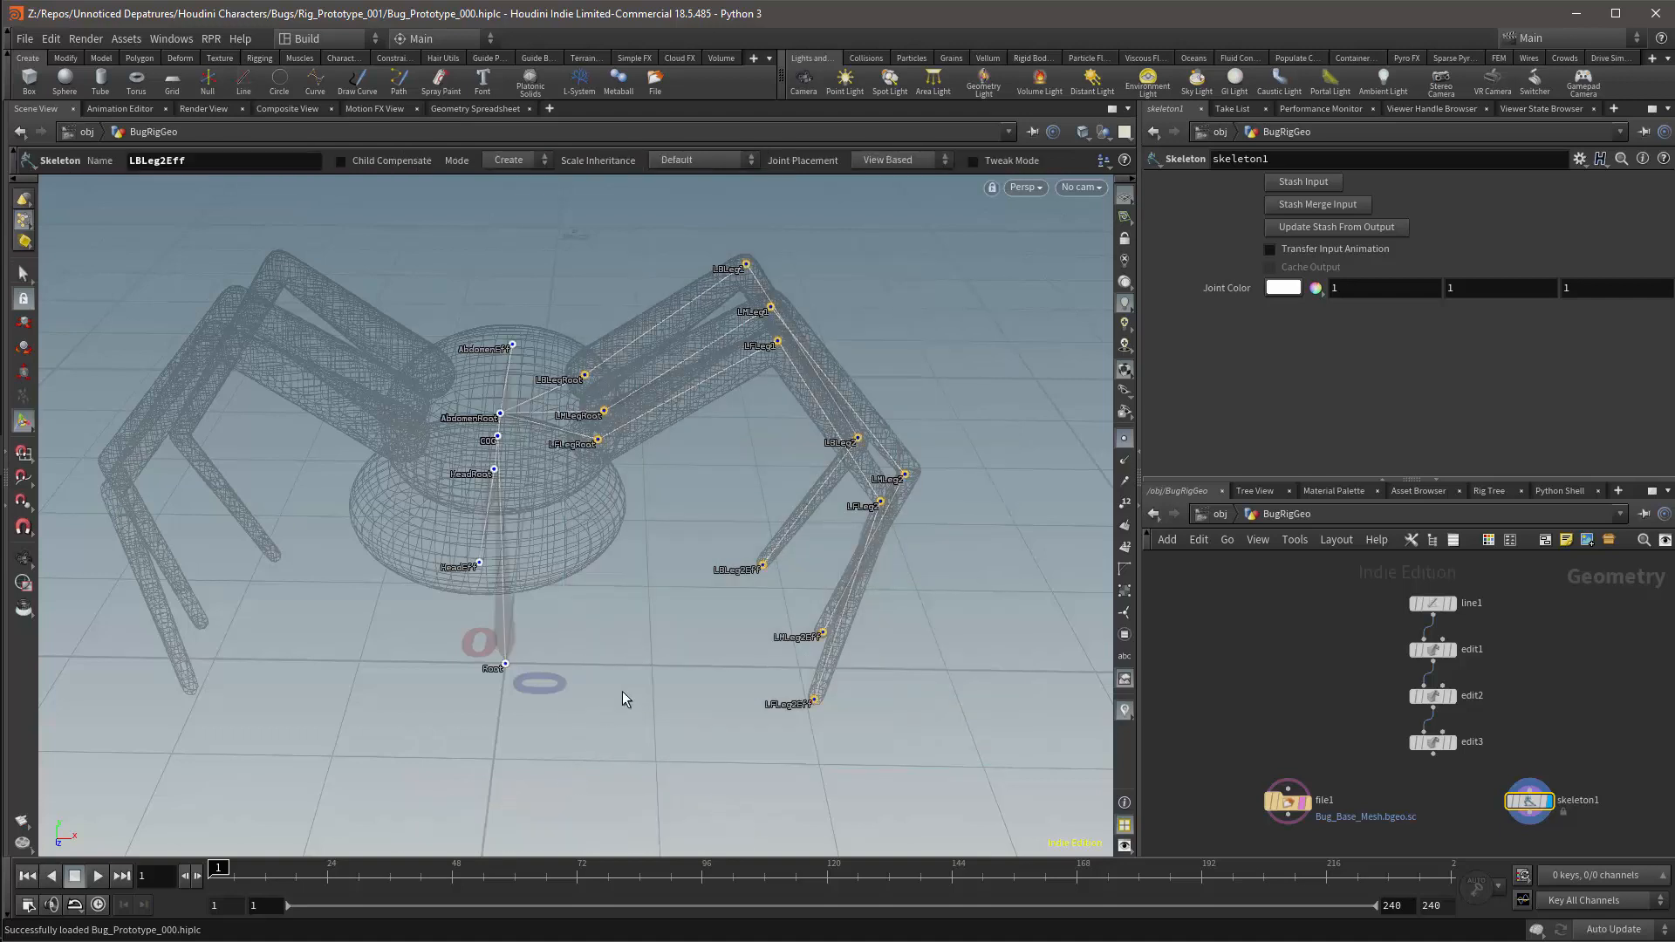
Disable Mirror By Scale and apply Mirror And Duplicate Selection to the selected leg joints.
right_click(1000, 453)
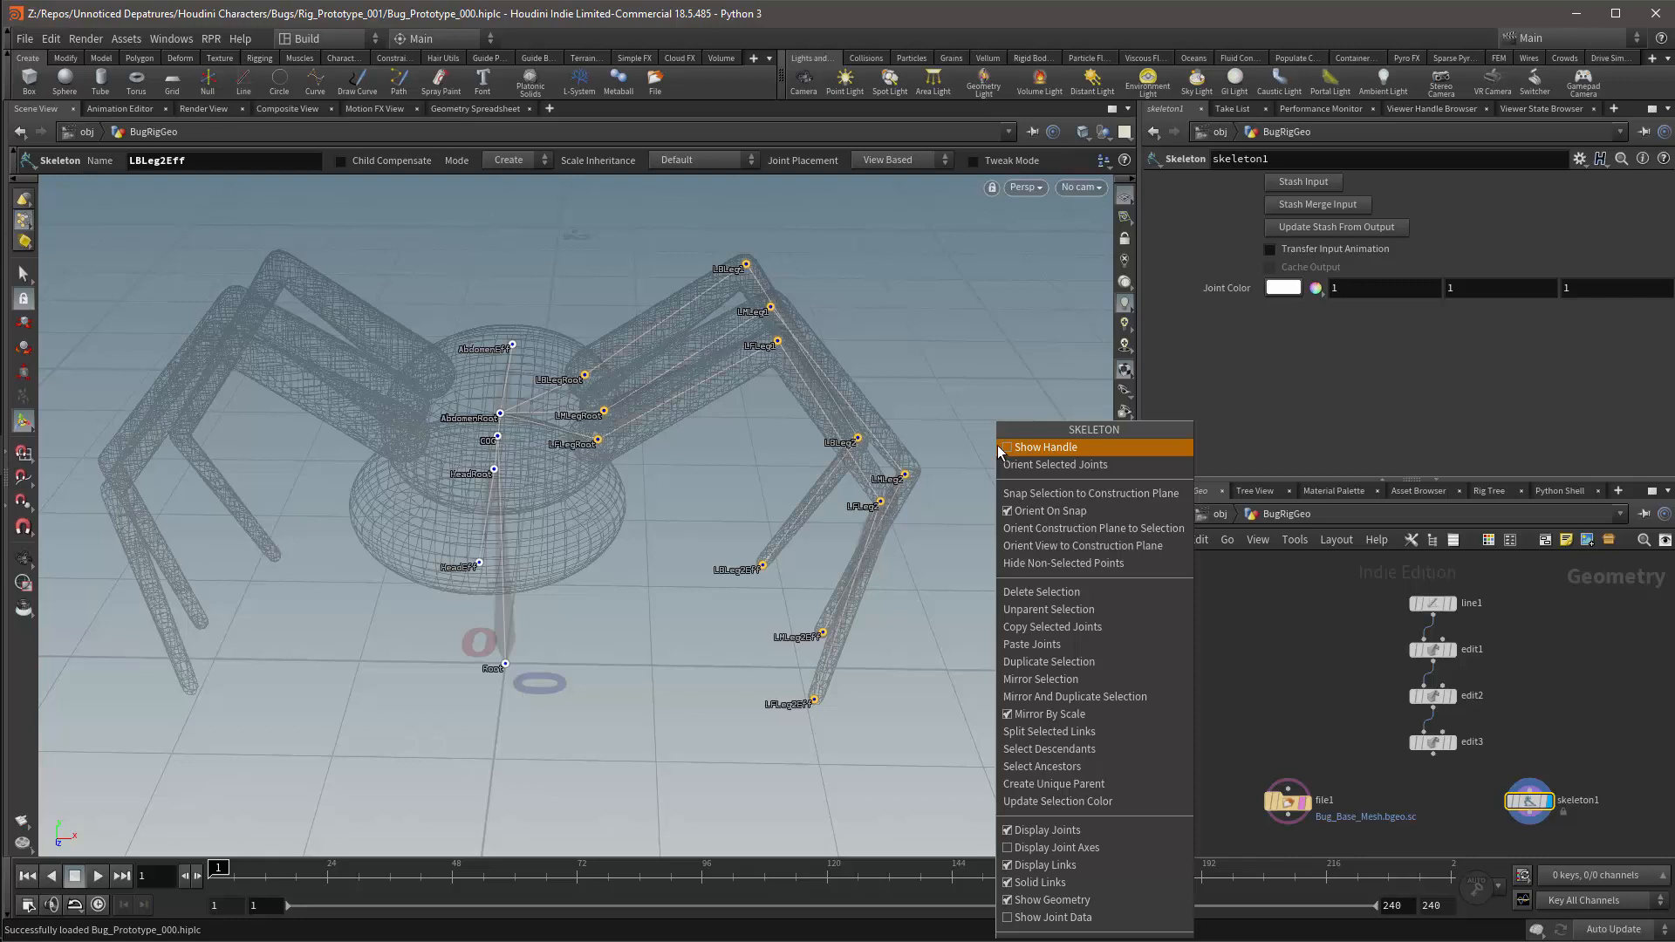
left_click(1050, 716)
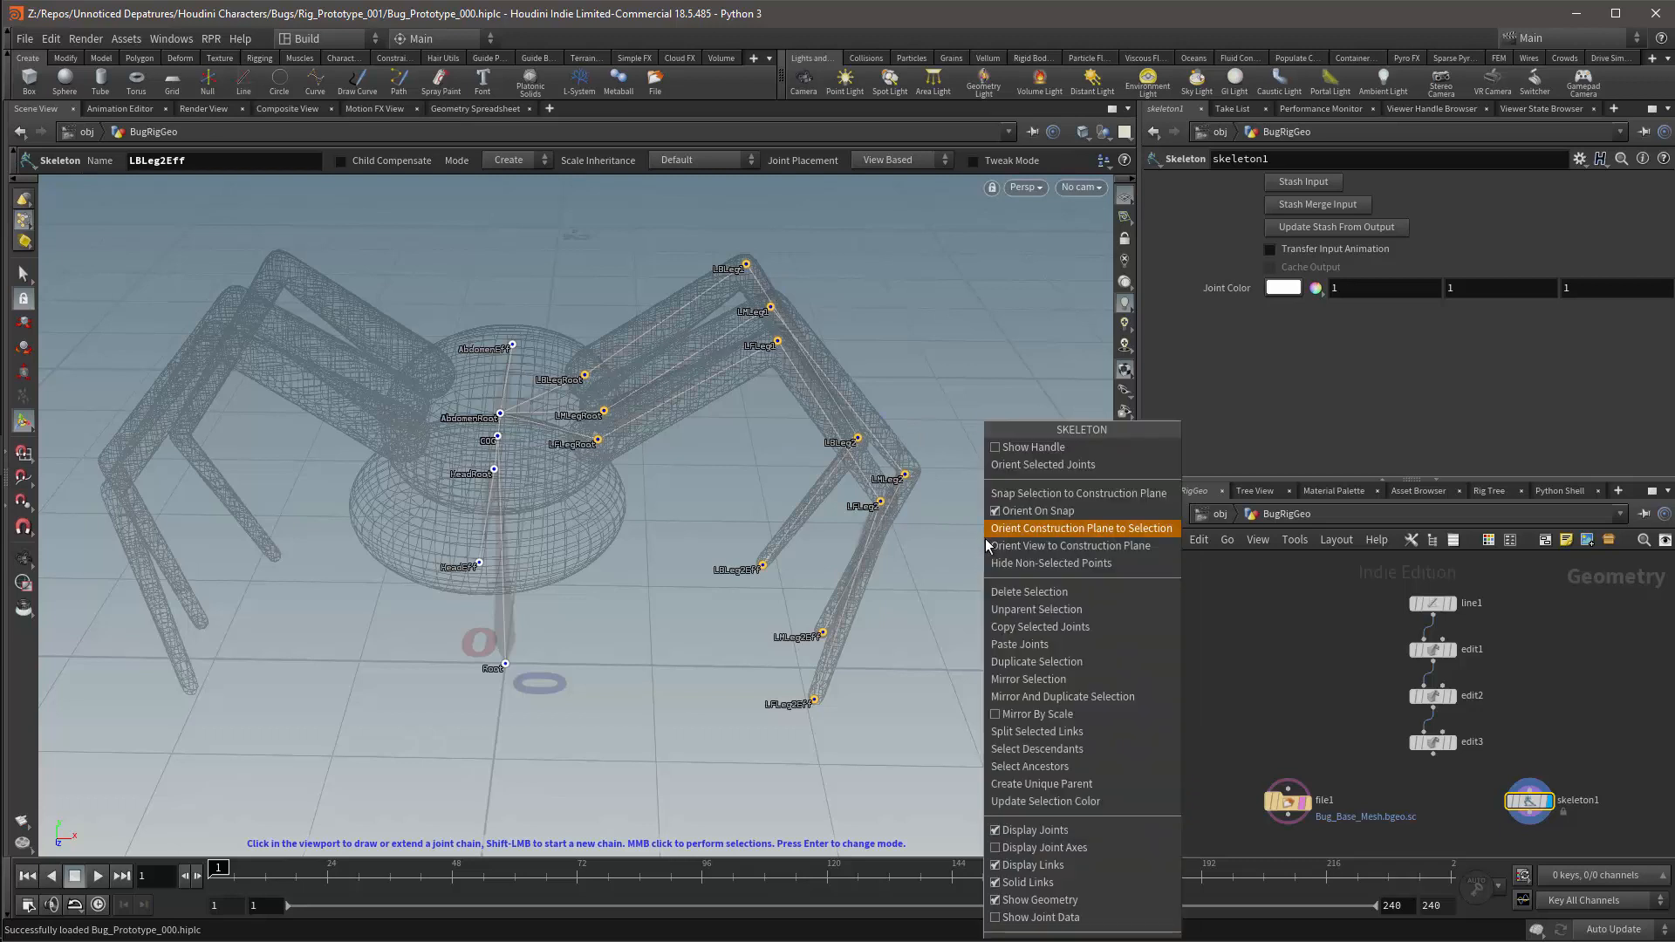
right_click(983, 534)
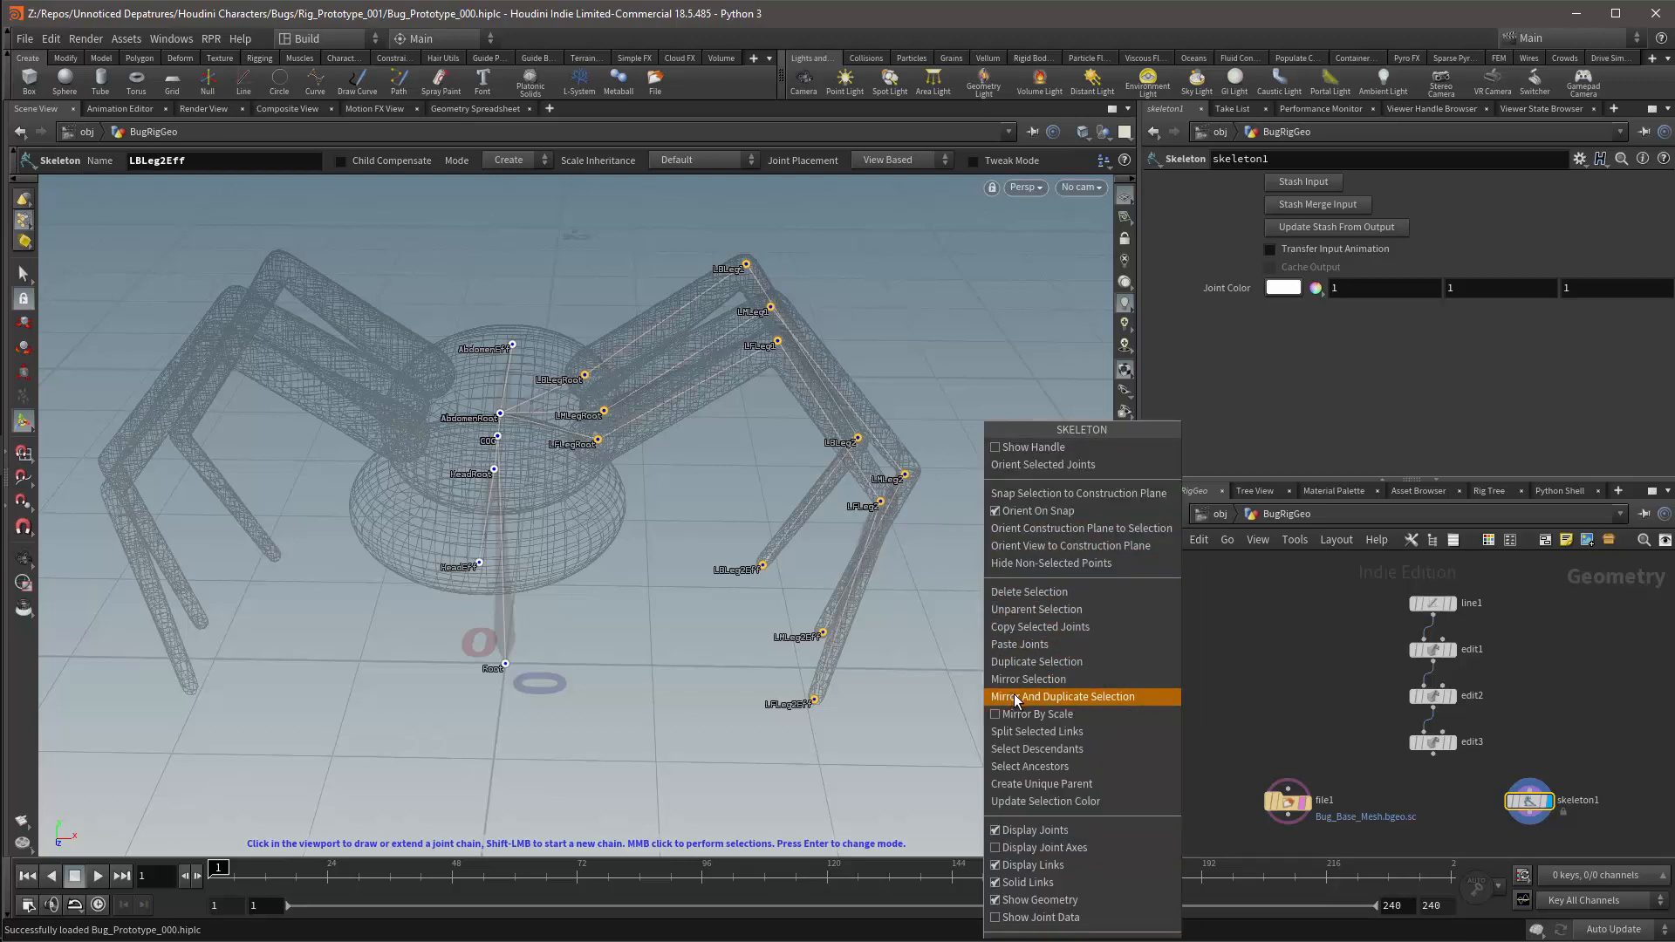
left_click(1016, 698)
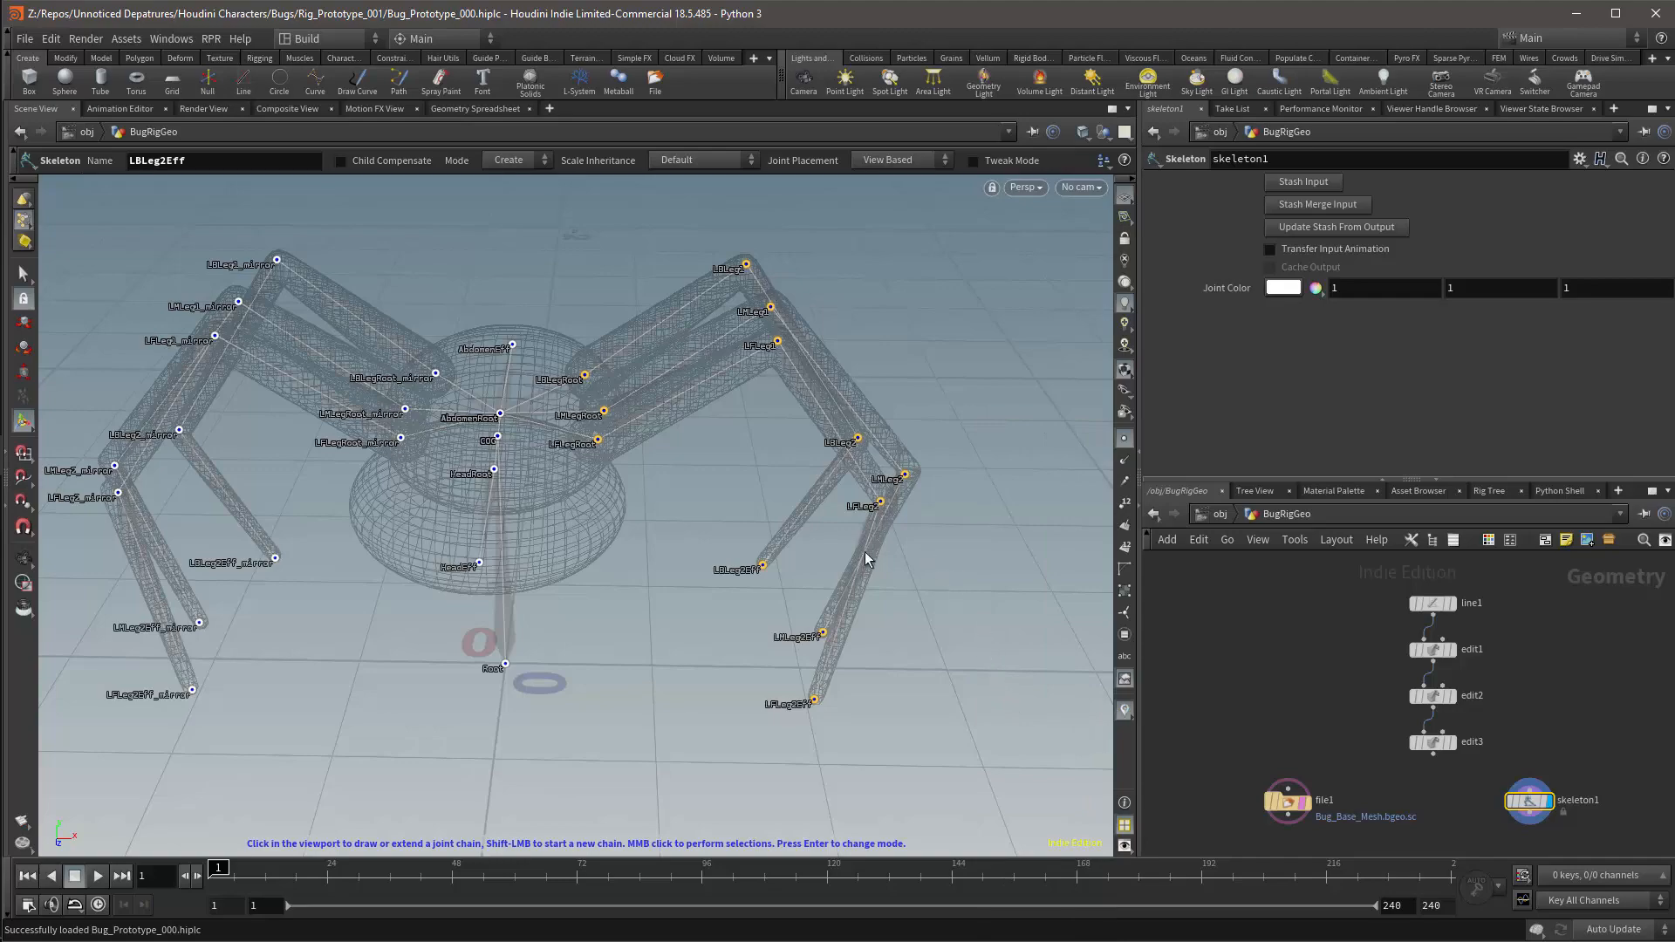
Inspect the mirrored legs from another angle and set the Skeleton tool's mode to Modify.
key("Escape")
left_click_drag(659, 526, 670, 366)
key("Return")
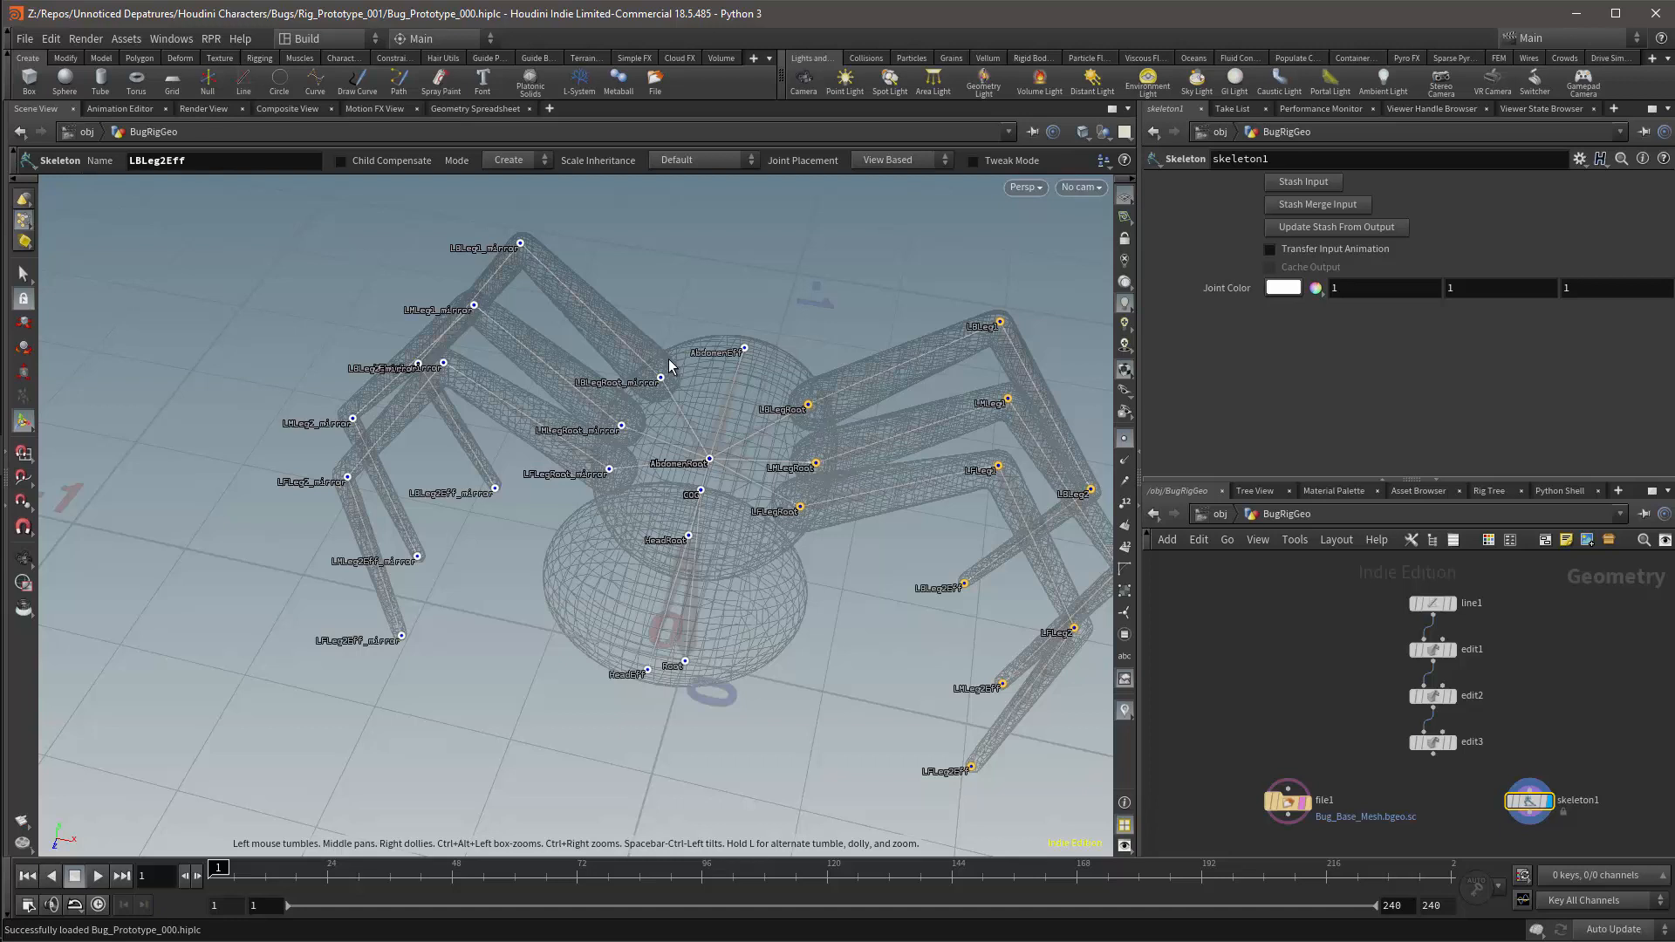
left_click(511, 162)
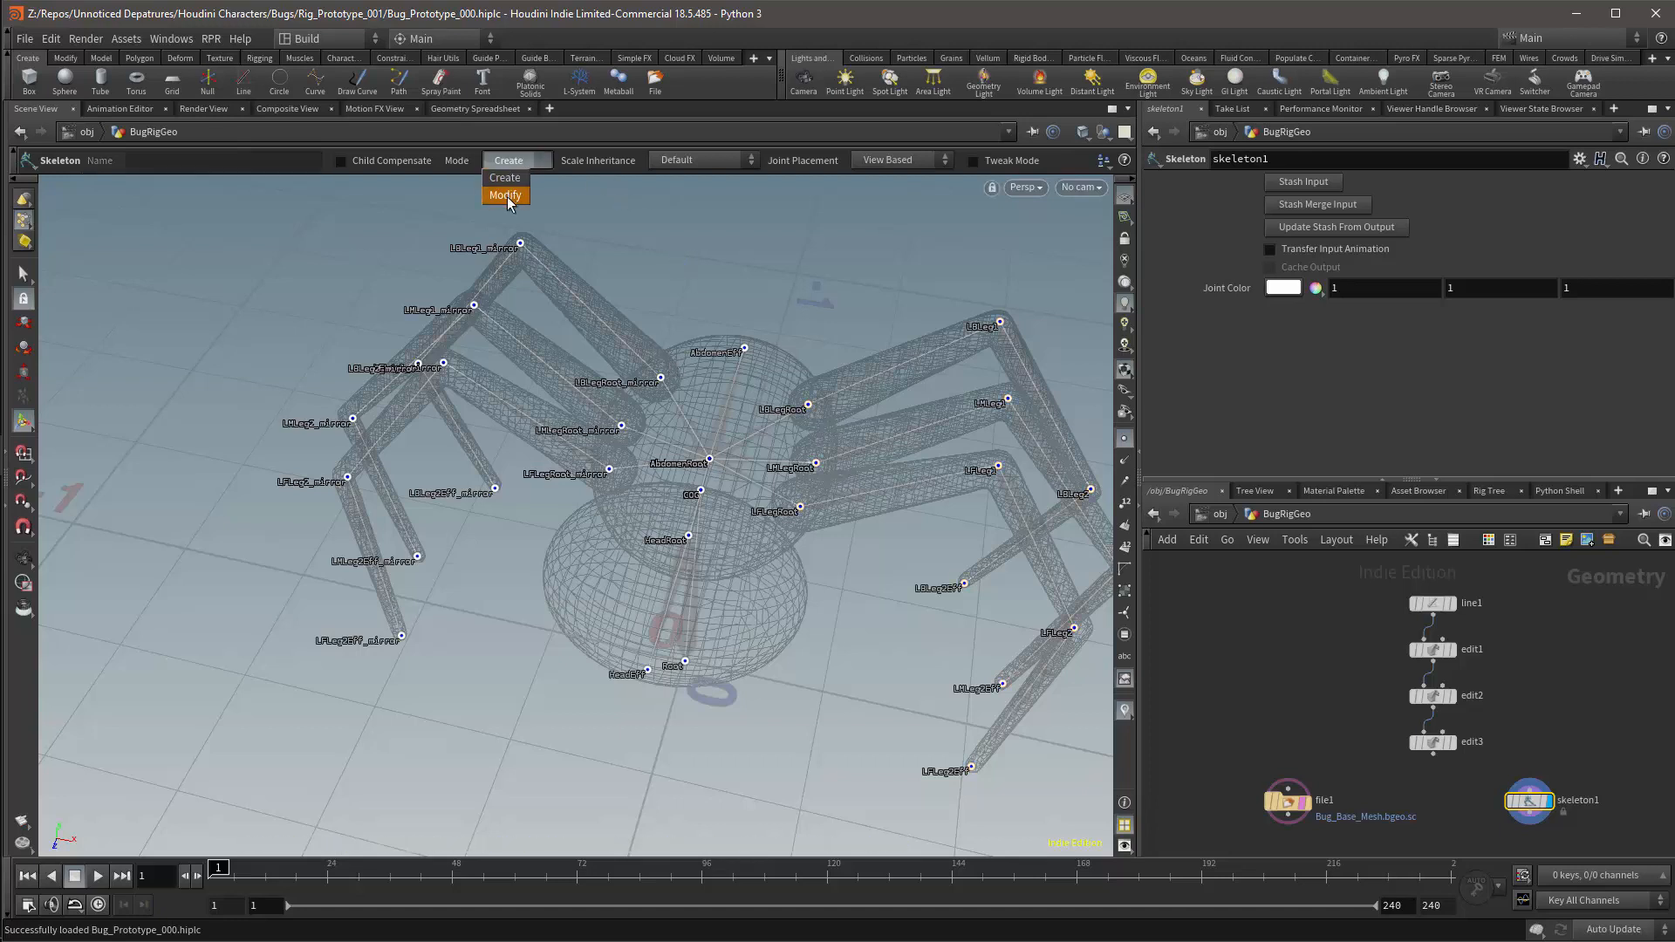
left_click(509, 196)
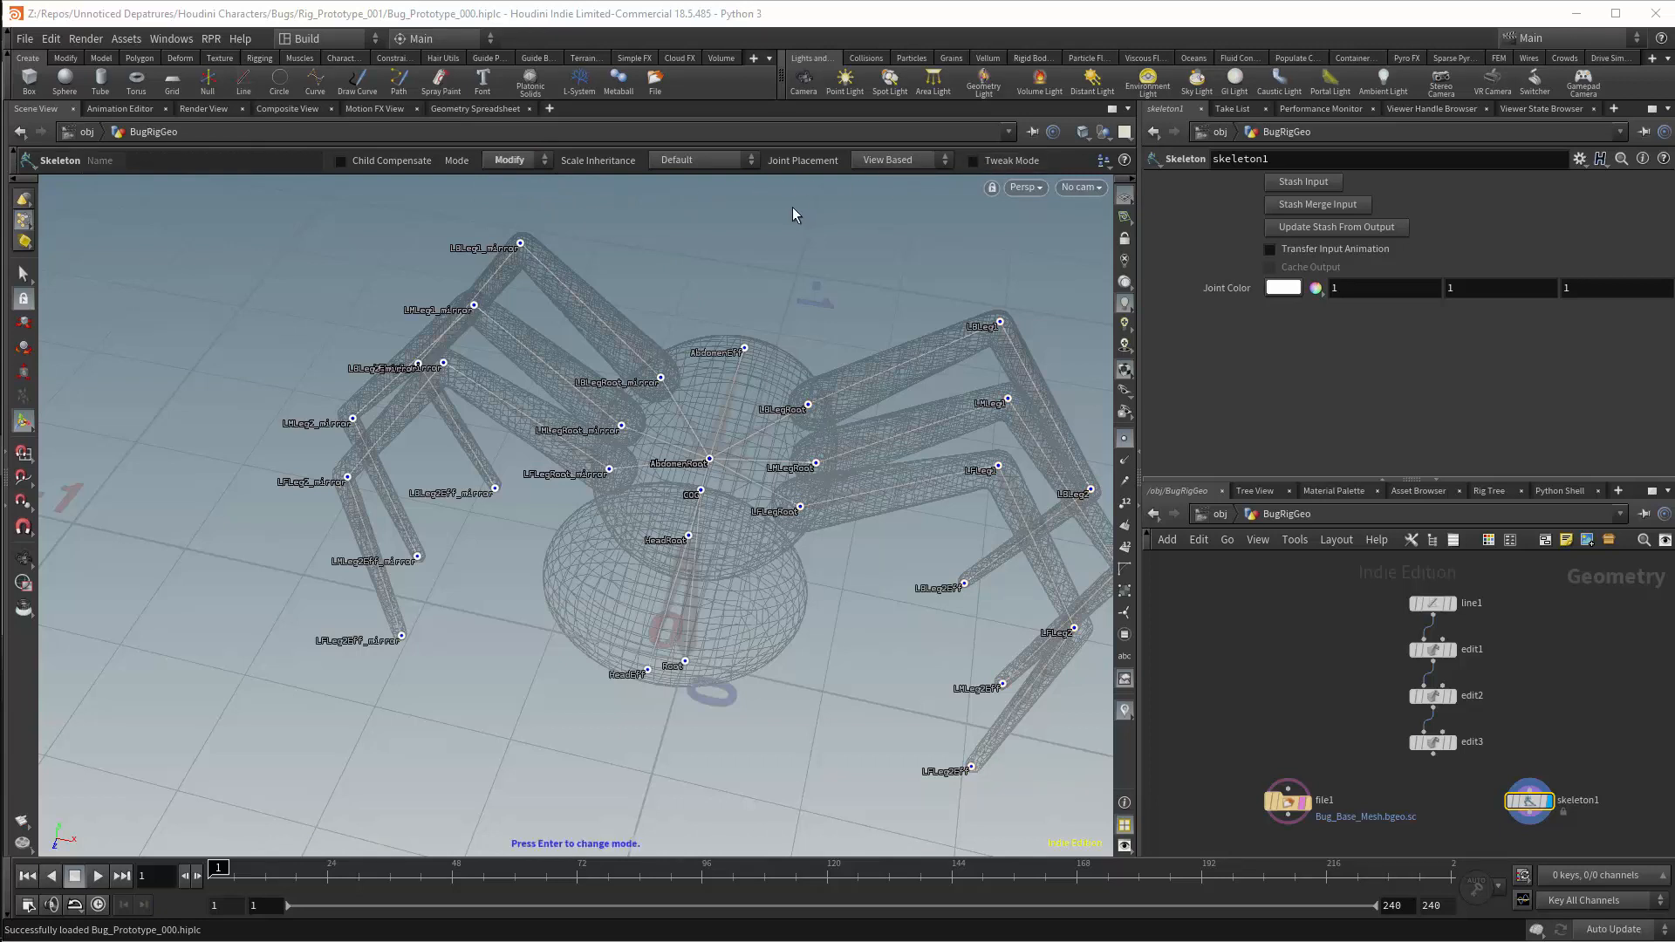
Rename the root joint of the mirrored front leg as RFLegRoot.
left_click(608, 472)
left_click(246, 160)
key("BackSpace")
key("BackSpace")
key("BackSpace")
key("BackSpace")
key("BackSpace")
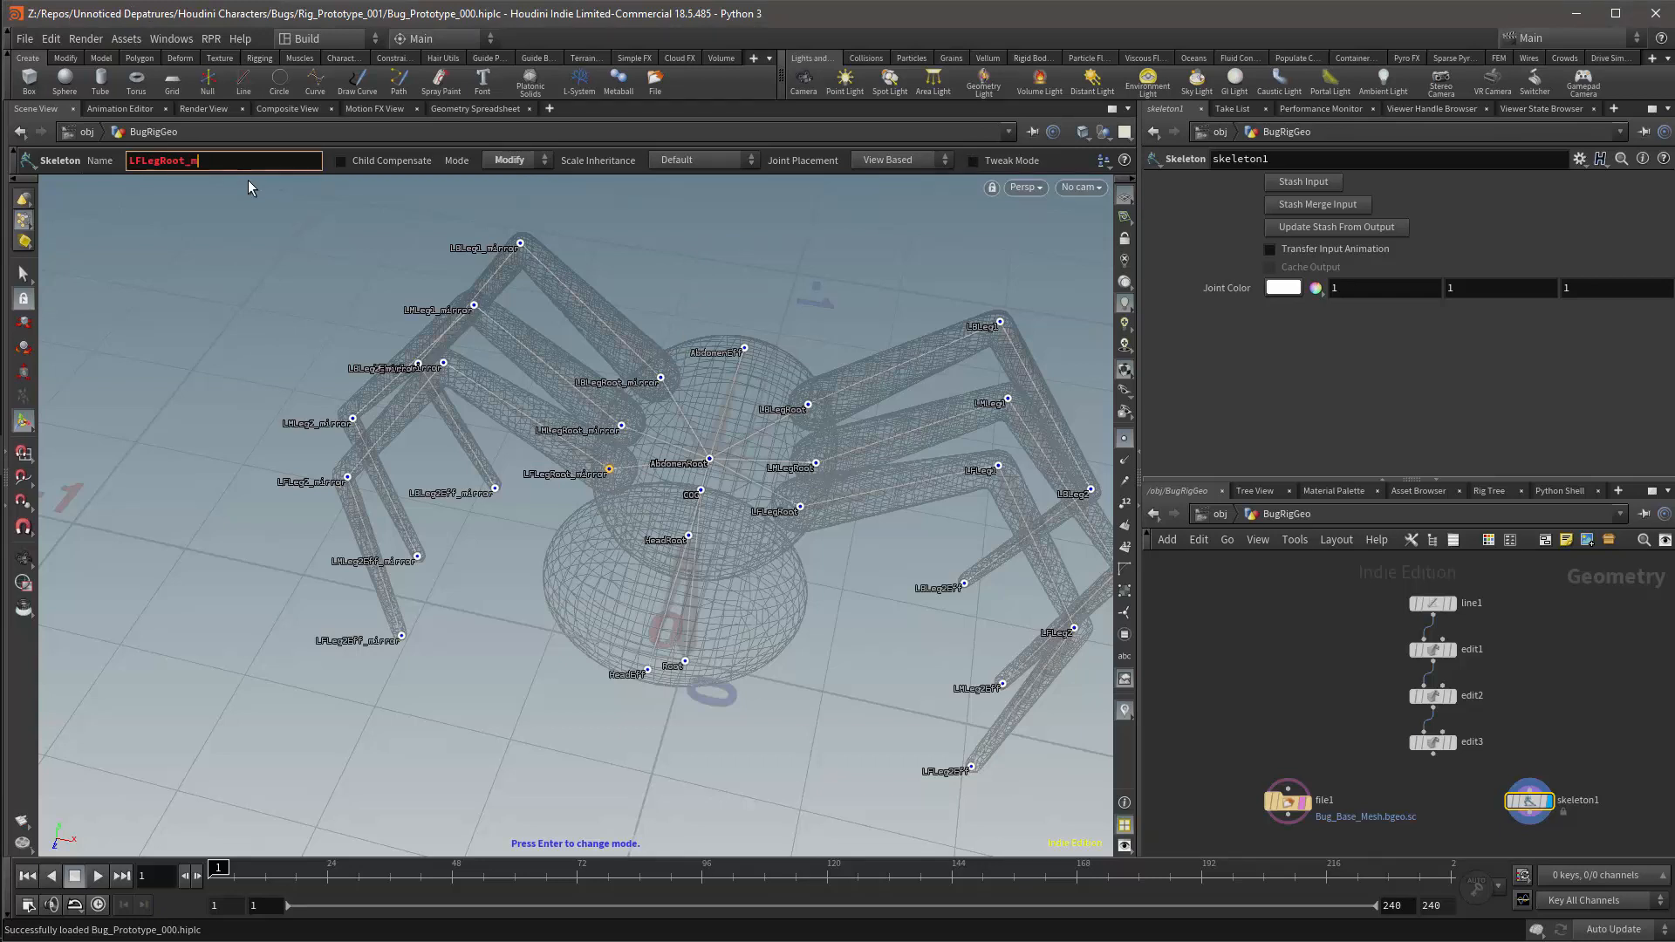
key("Home")
key("Delete")
type("R")
key("Return")
Show the Rig Tree and rename the upper knee joint of the mirrored front leg as RFLeg1.
left_click(1489, 490)
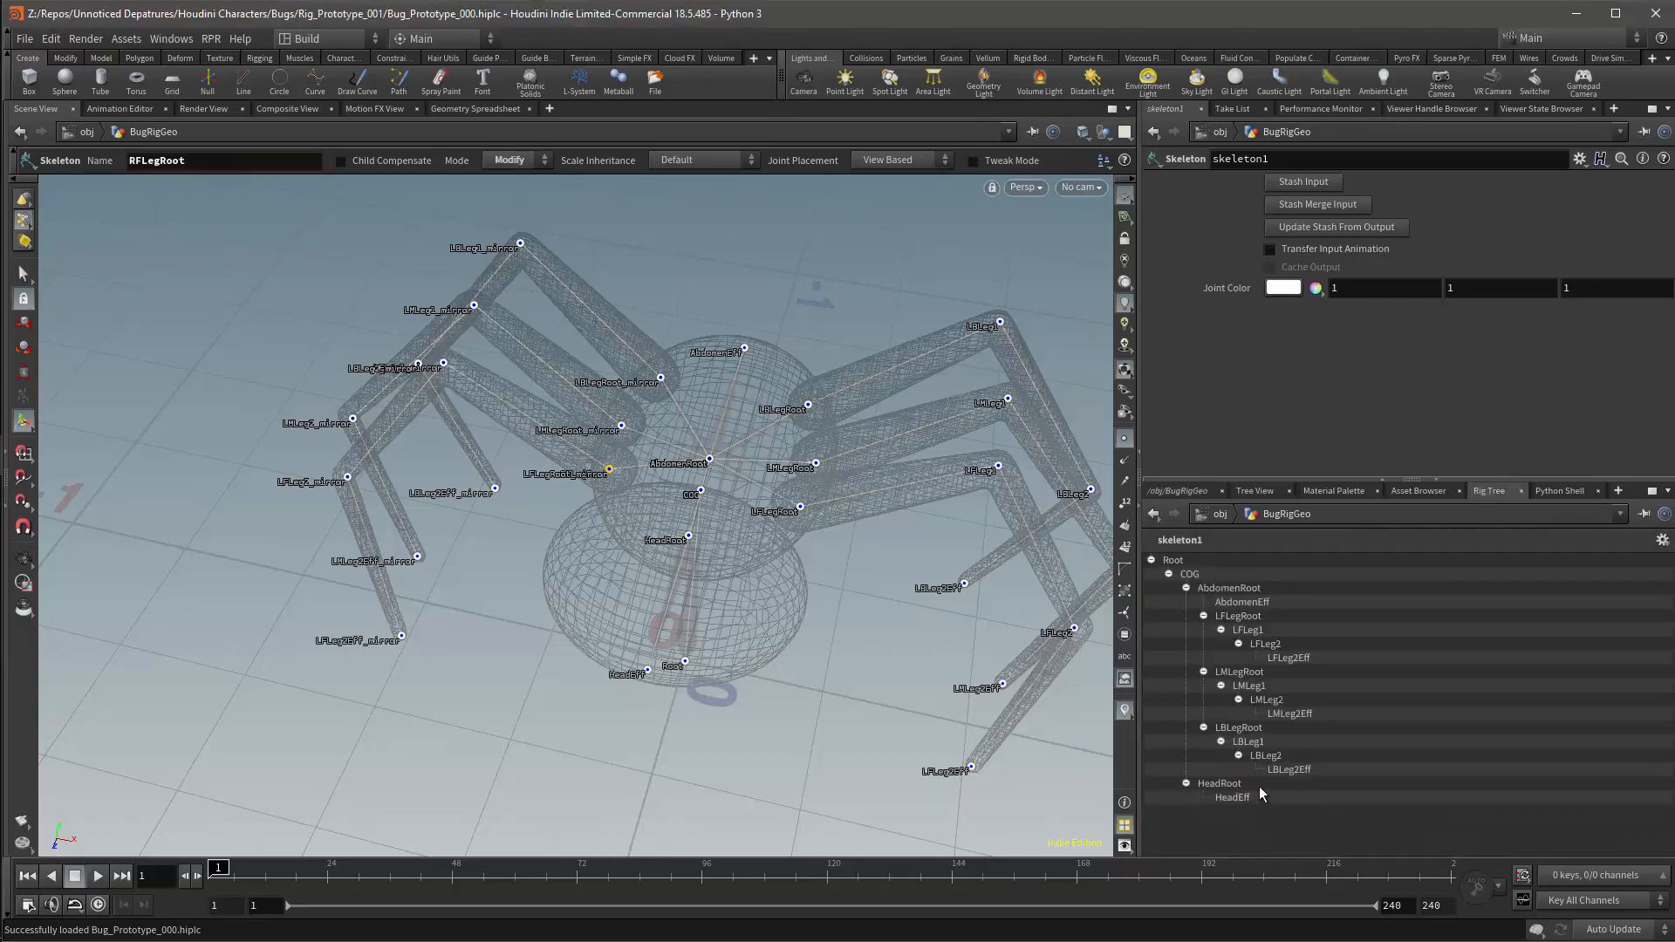
left_click(443, 362)
left_click(218, 159)
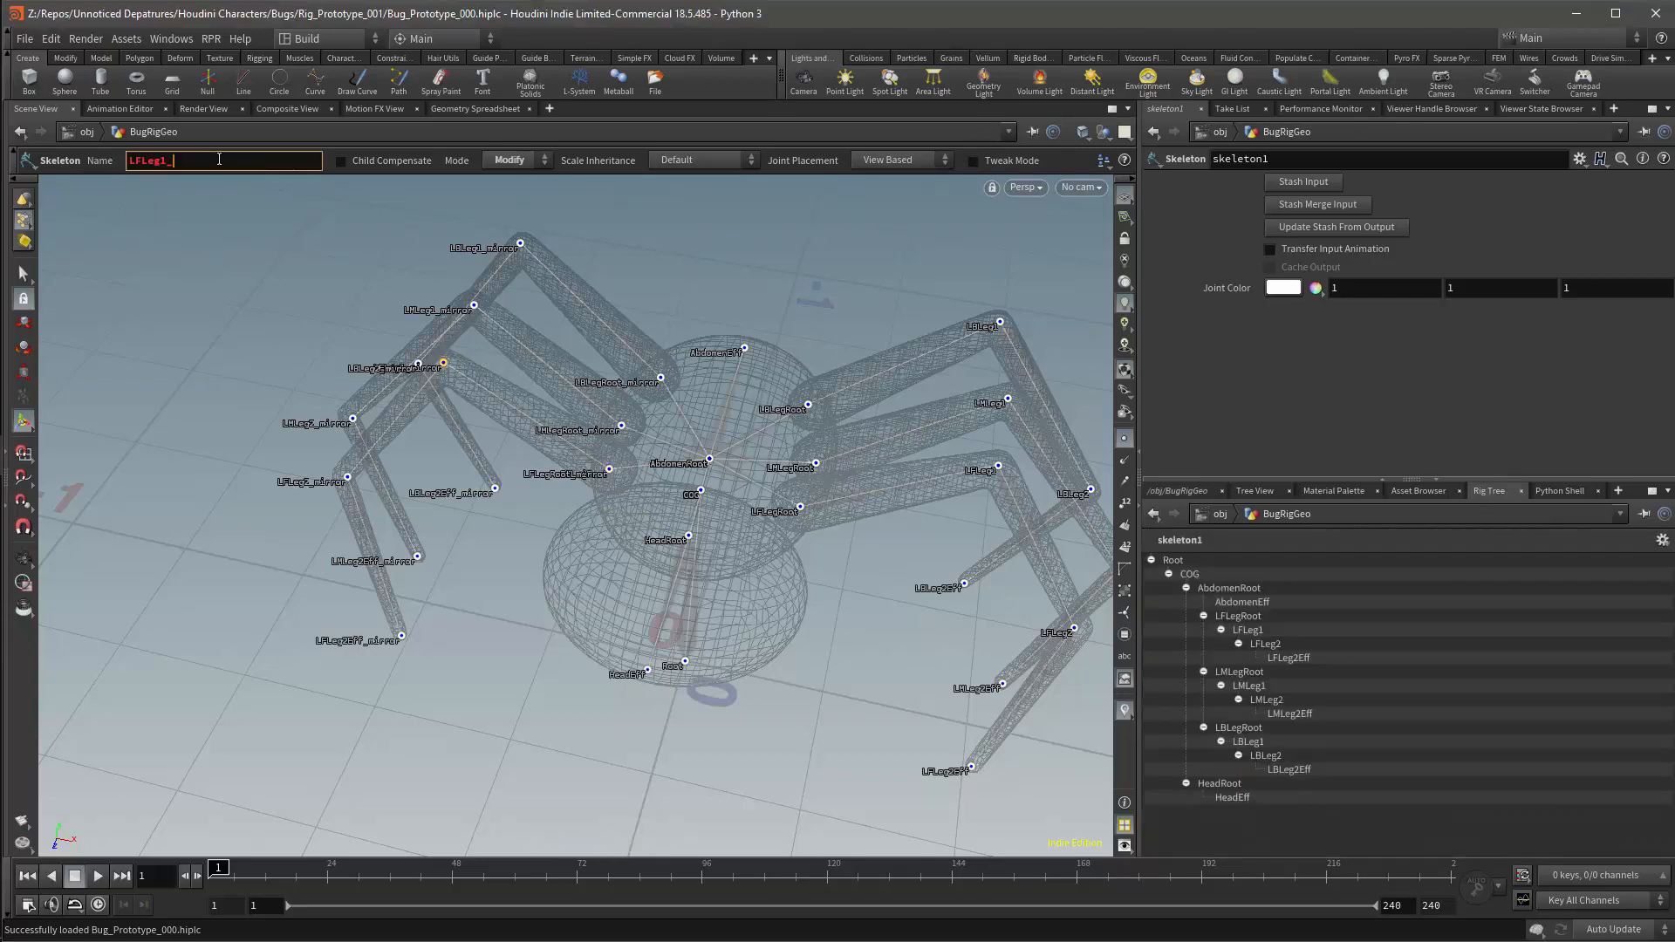
key("Home")
key("Delete")
type("R")
key("Return")
Select the lower knee joint of the mirrored front leg and save the scene file.
left_click(609, 470)
left_click_drag(494, 490, 512, 603, "alt")
left_click(431, 581)
key("ctrl+s")
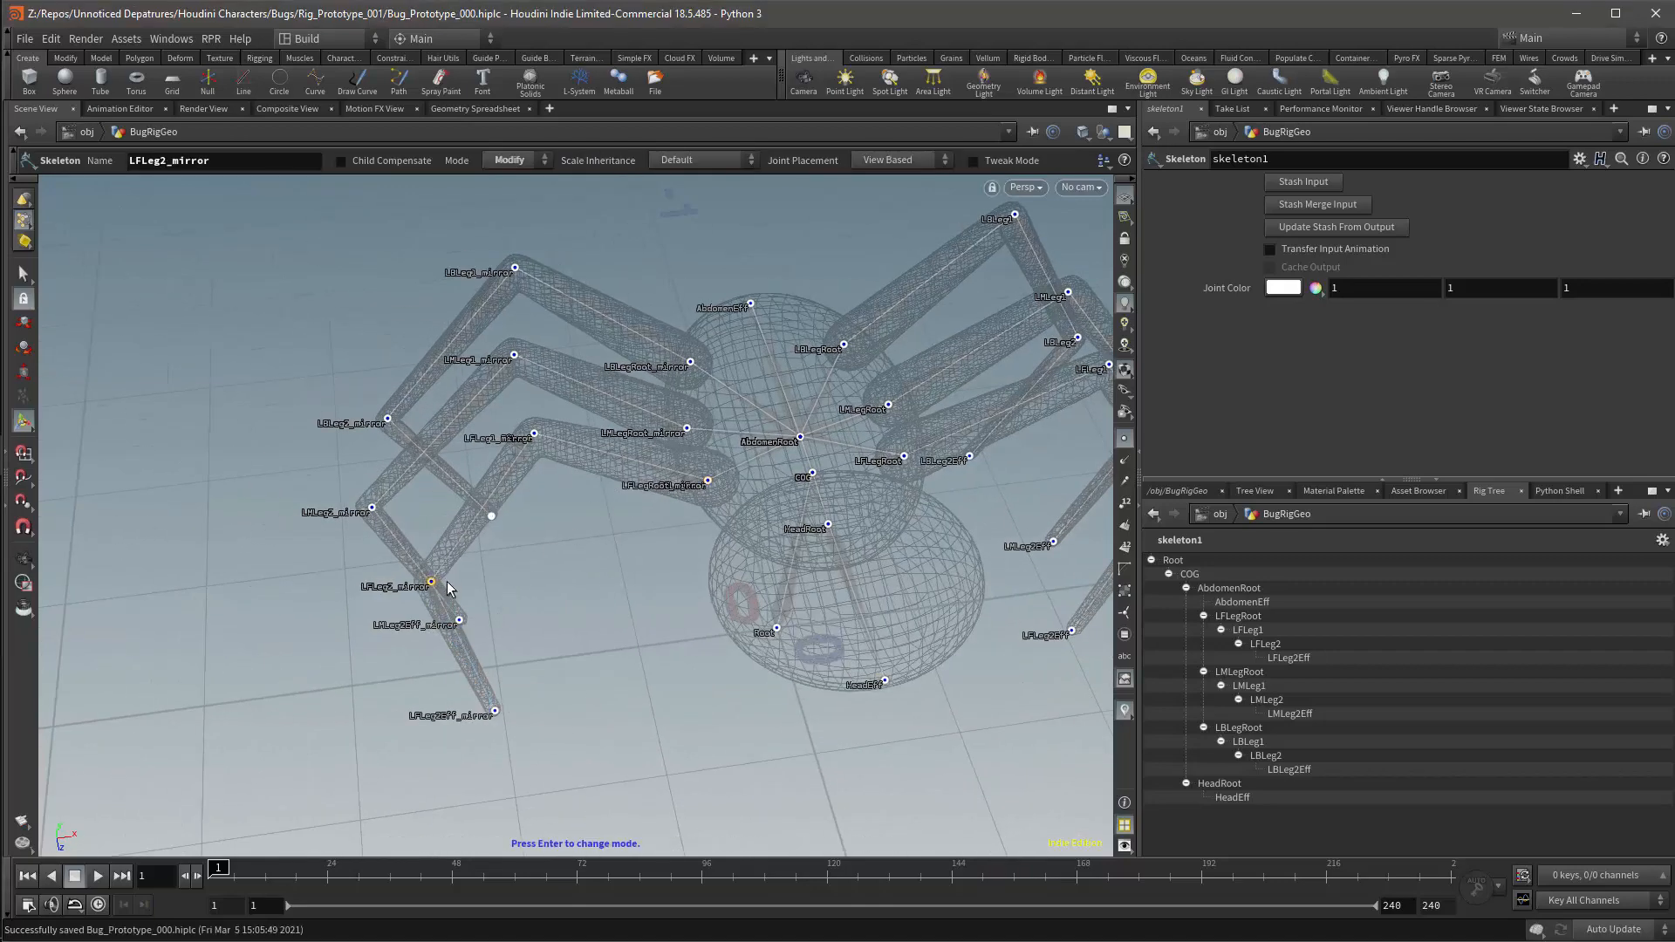
Reset the Rig Tree view to refresh its joint hierarchy with the mirrored legs.
left_click(1125, 712)
left_click(1125, 714)
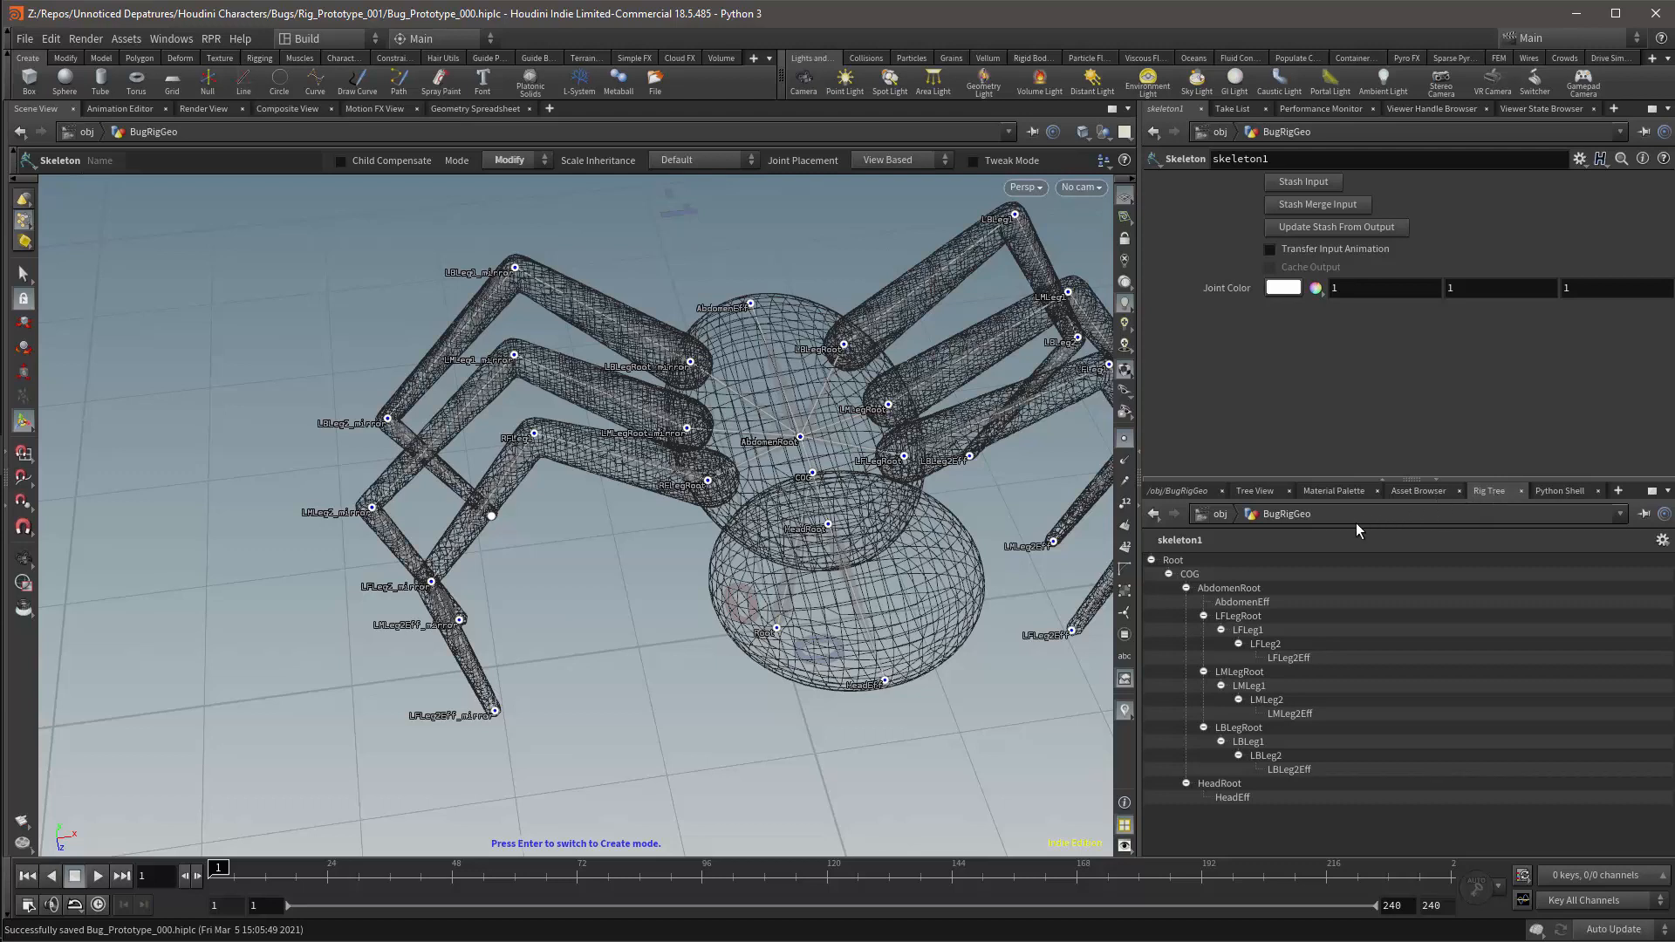
left_click(1662, 540)
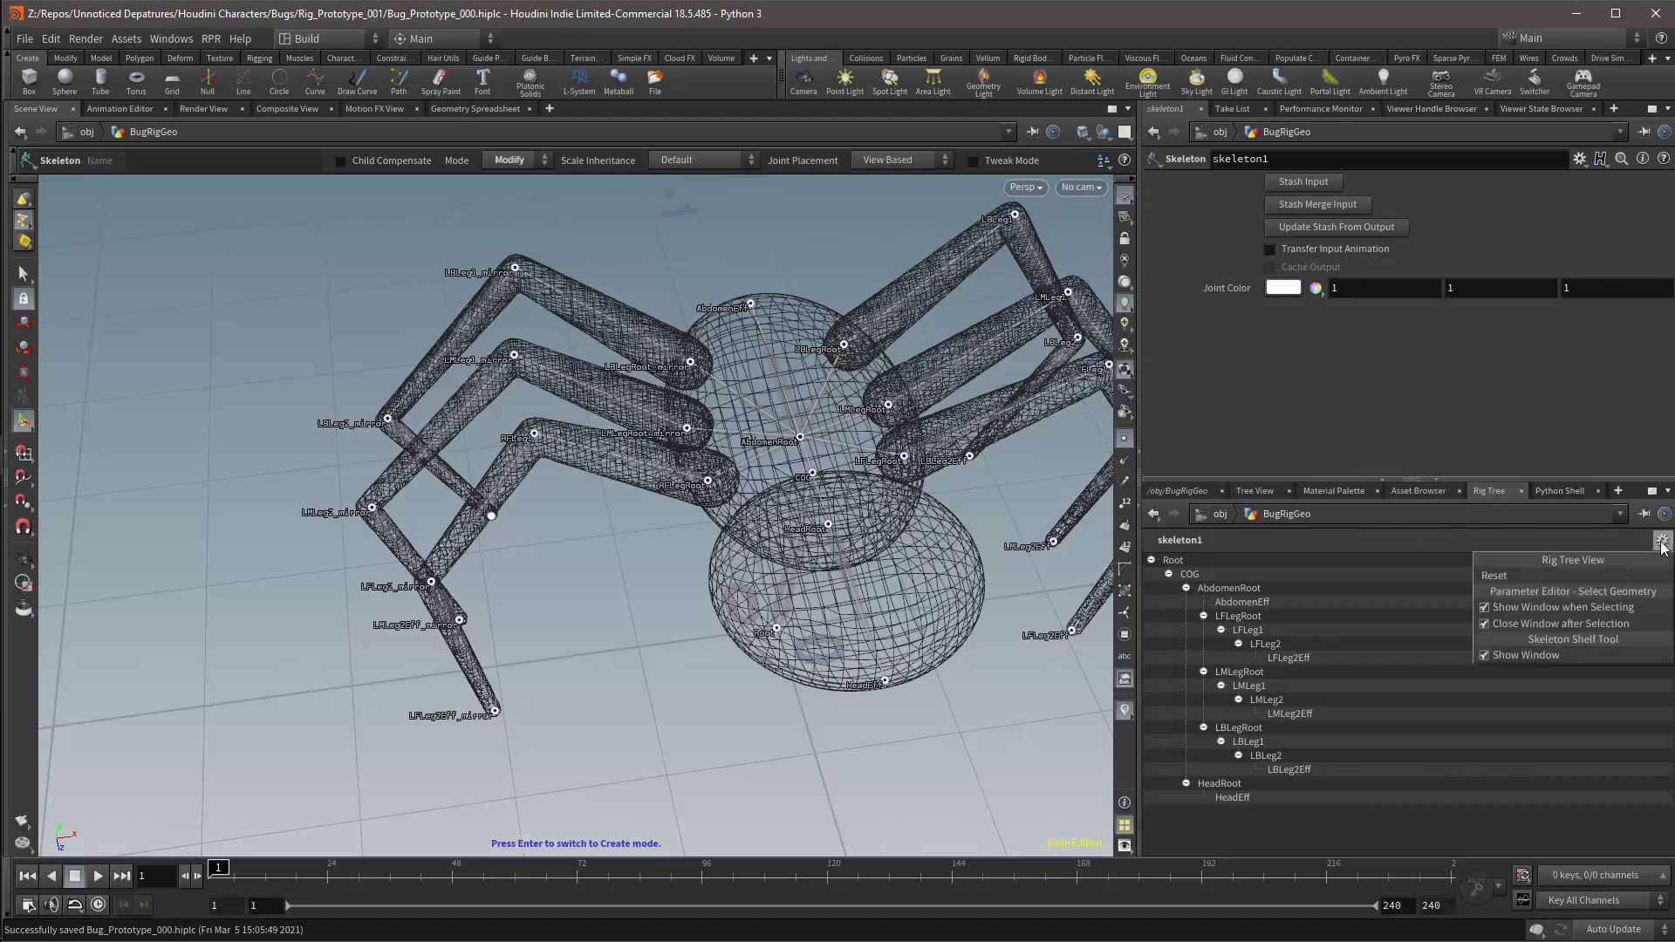
left_click(1577, 577)
scroll(1667, 590, "down", 2)
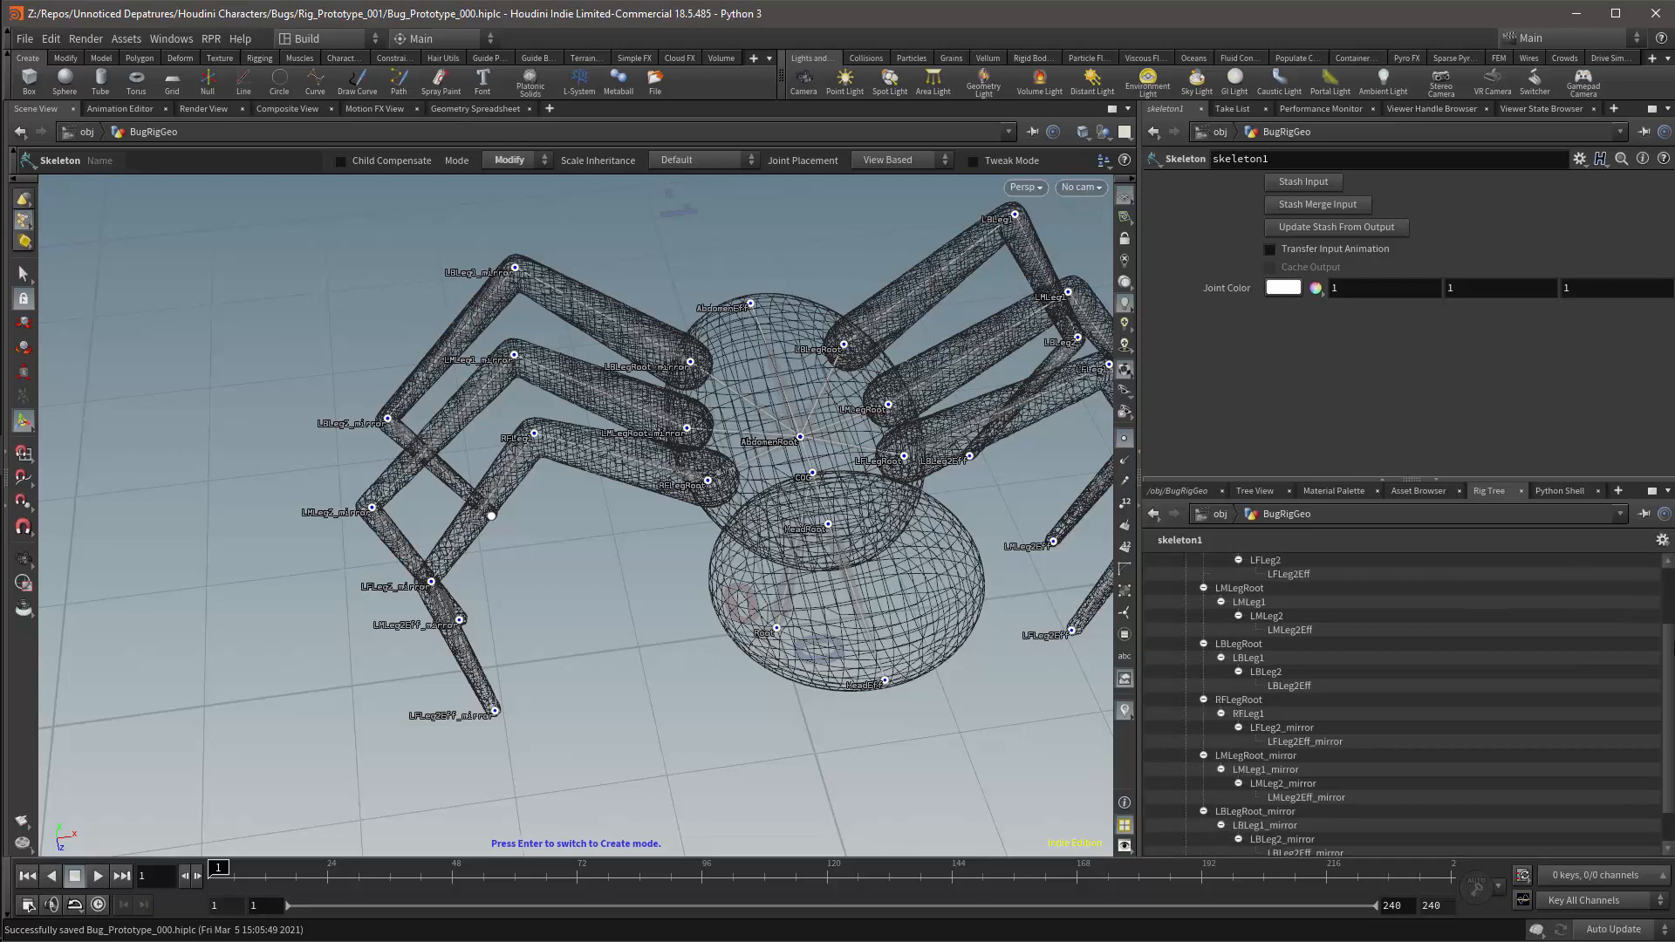
Rename the lower knee joint of the mirrored front leg as RFLeg2.
left_click(431, 581)
left_click(219, 161)
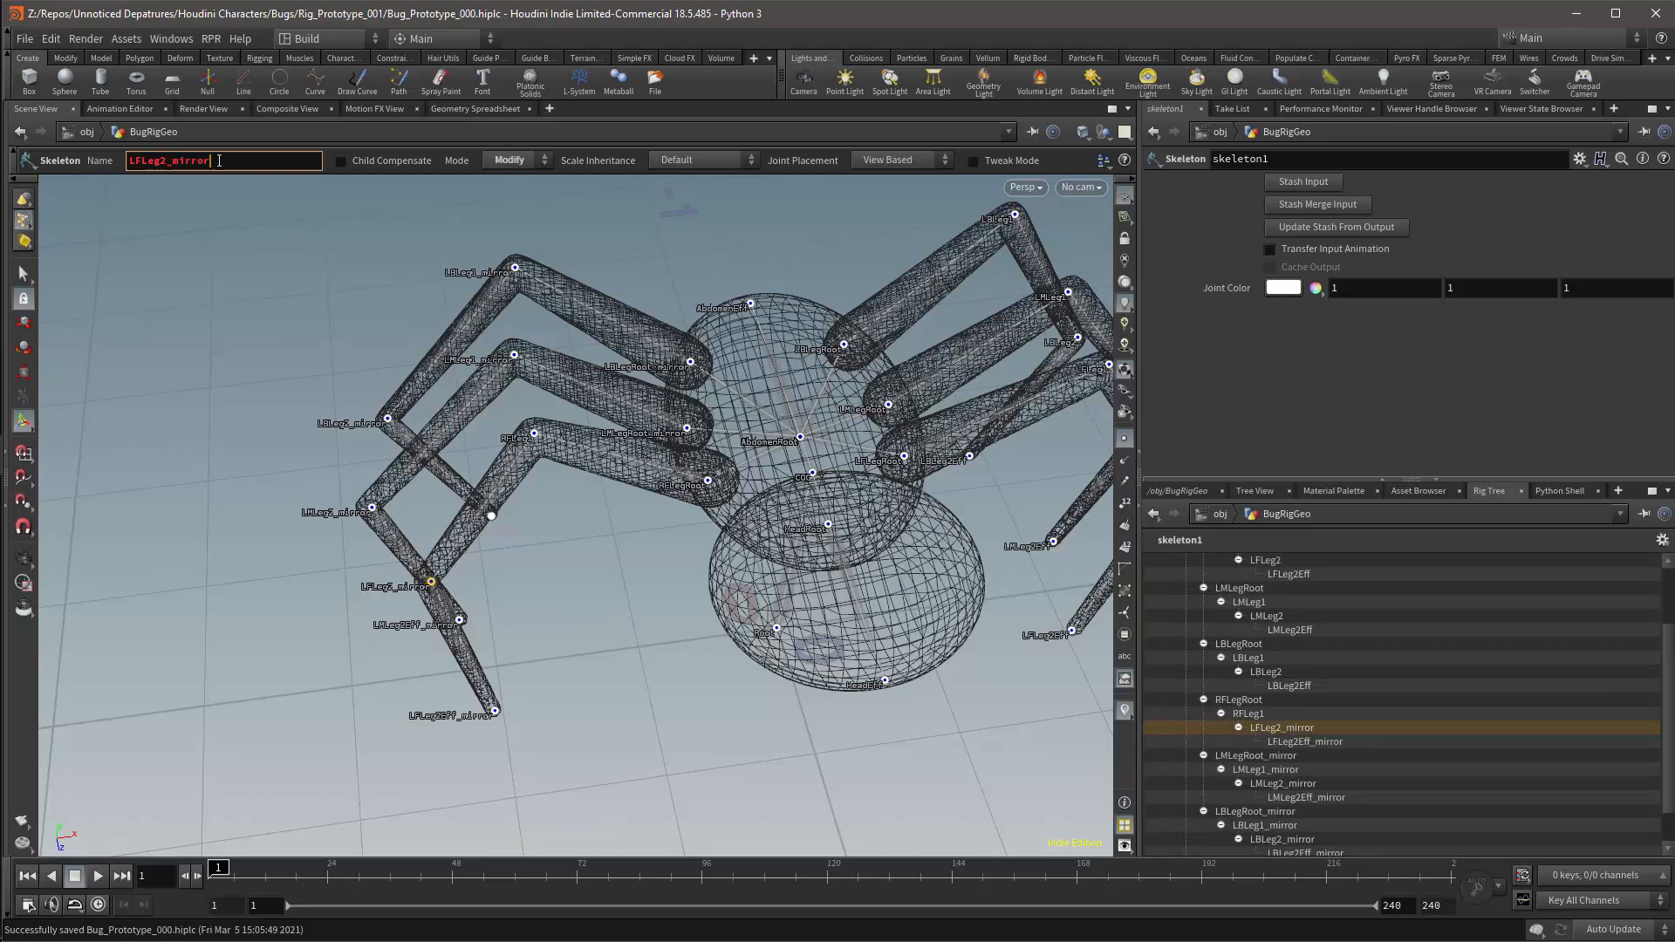
key("BackSpace")
key("BackSpace")
key("BackSpace")
key("BackSpace")
key("BackSpace")
key("BackSpace")
key("BackSpace")
type("R")
key("Return")
Switch the viewport to hidden line shading and rename the tip joint of the mirrored front leg as RFLeg2Eff.
left_click(493, 711)
left_click(1082, 132)
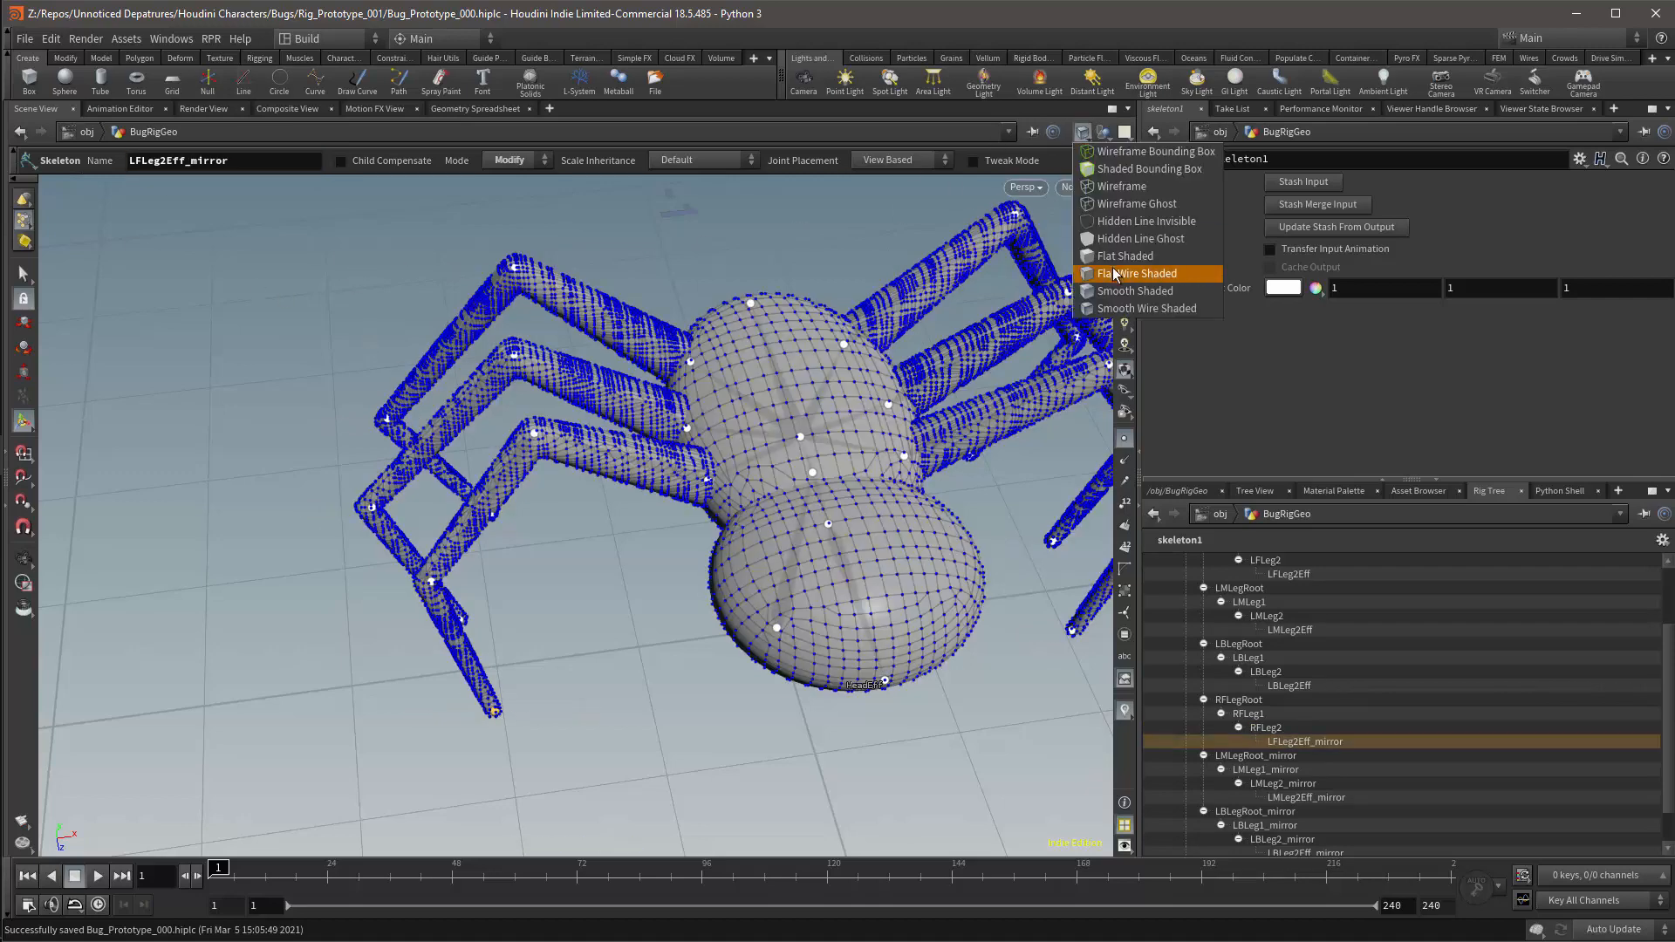
left_click(1134, 229)
left_click(249, 161)
key("BackSpace")
key("BackSpace")
key("BackSpace")
key("BackSpace")
key("BackSpace")
key("BackSpace")
key("BackSpace")
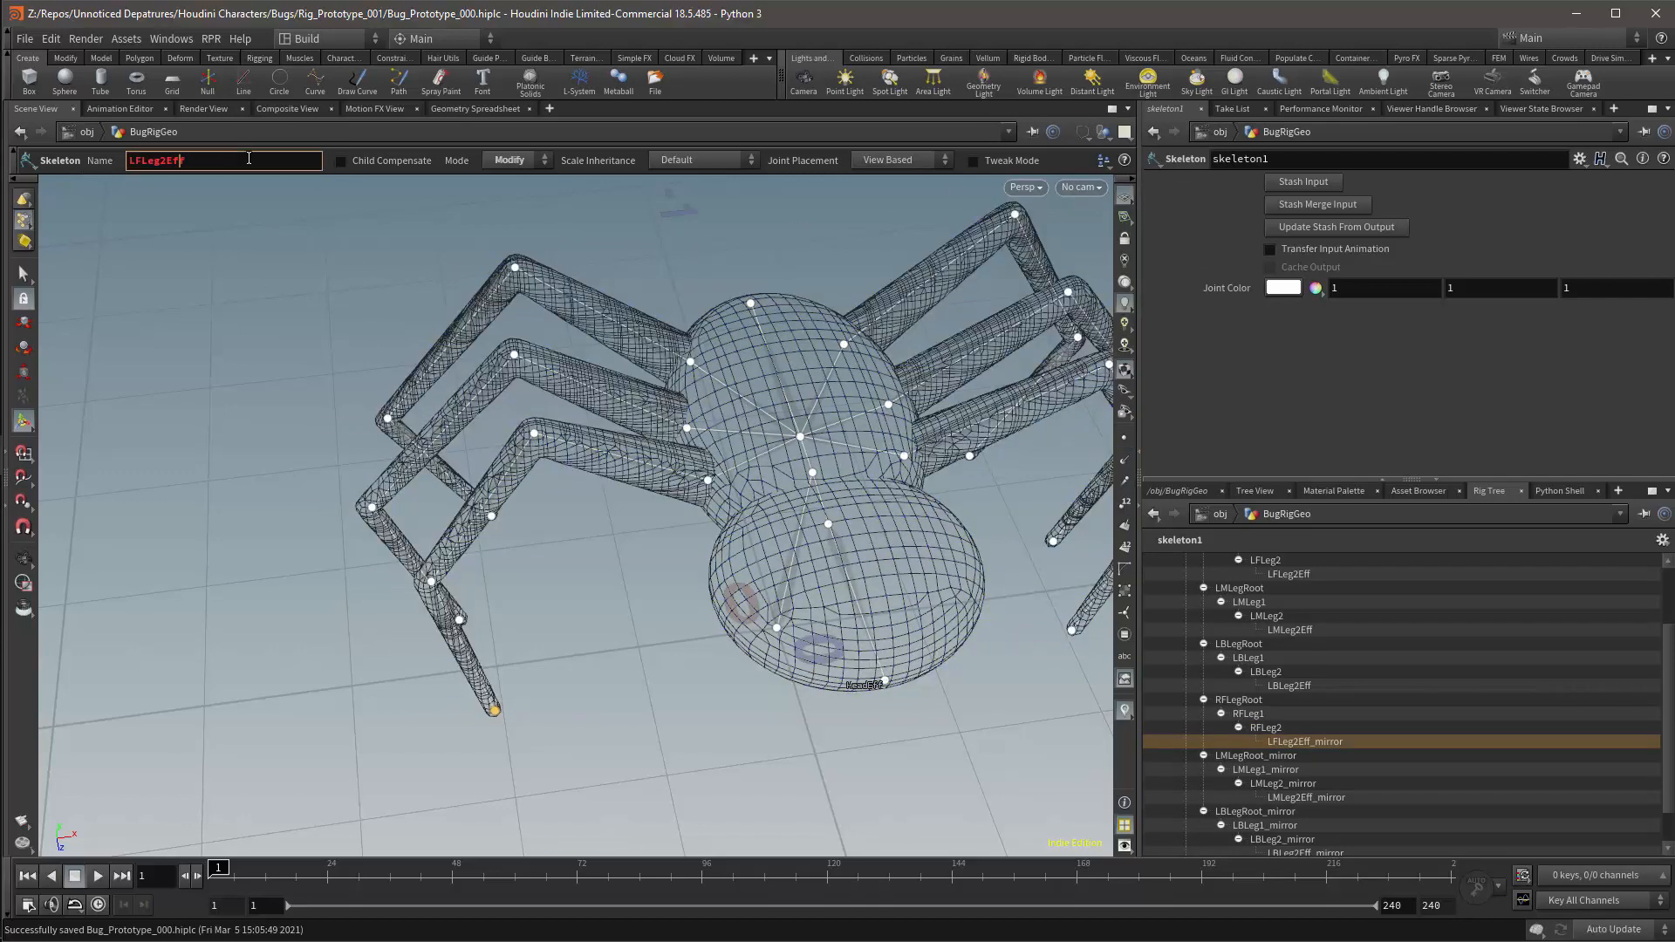
type("R")
key("Return")
Rename the tip joint of the mirrored middle leg as RMLeg2Eff.
left_click(459, 619)
left_click(276, 158)
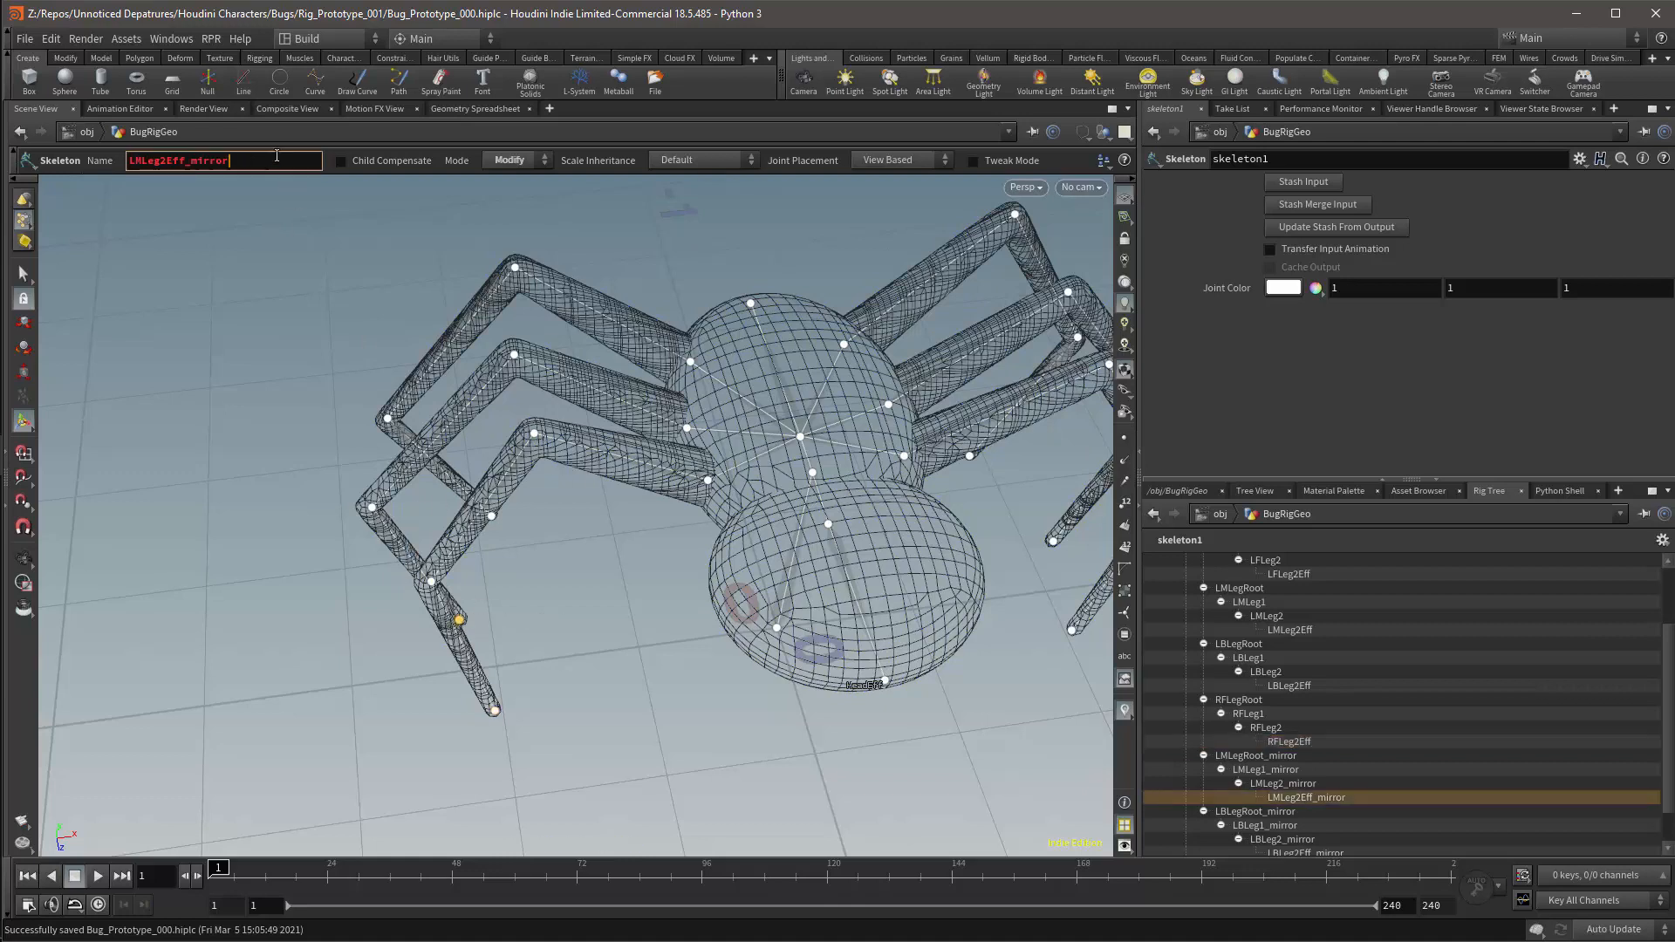
key("Home")
key("Delete")
type("R")
key("Return")
Rename the lower knee joint of the mirrored middle leg as RMLeg2.
left_click(371, 507)
left_click(262, 164)
key("BackSpace")
key("BackSpace")
key("BackSpace")
key("BackSpace")
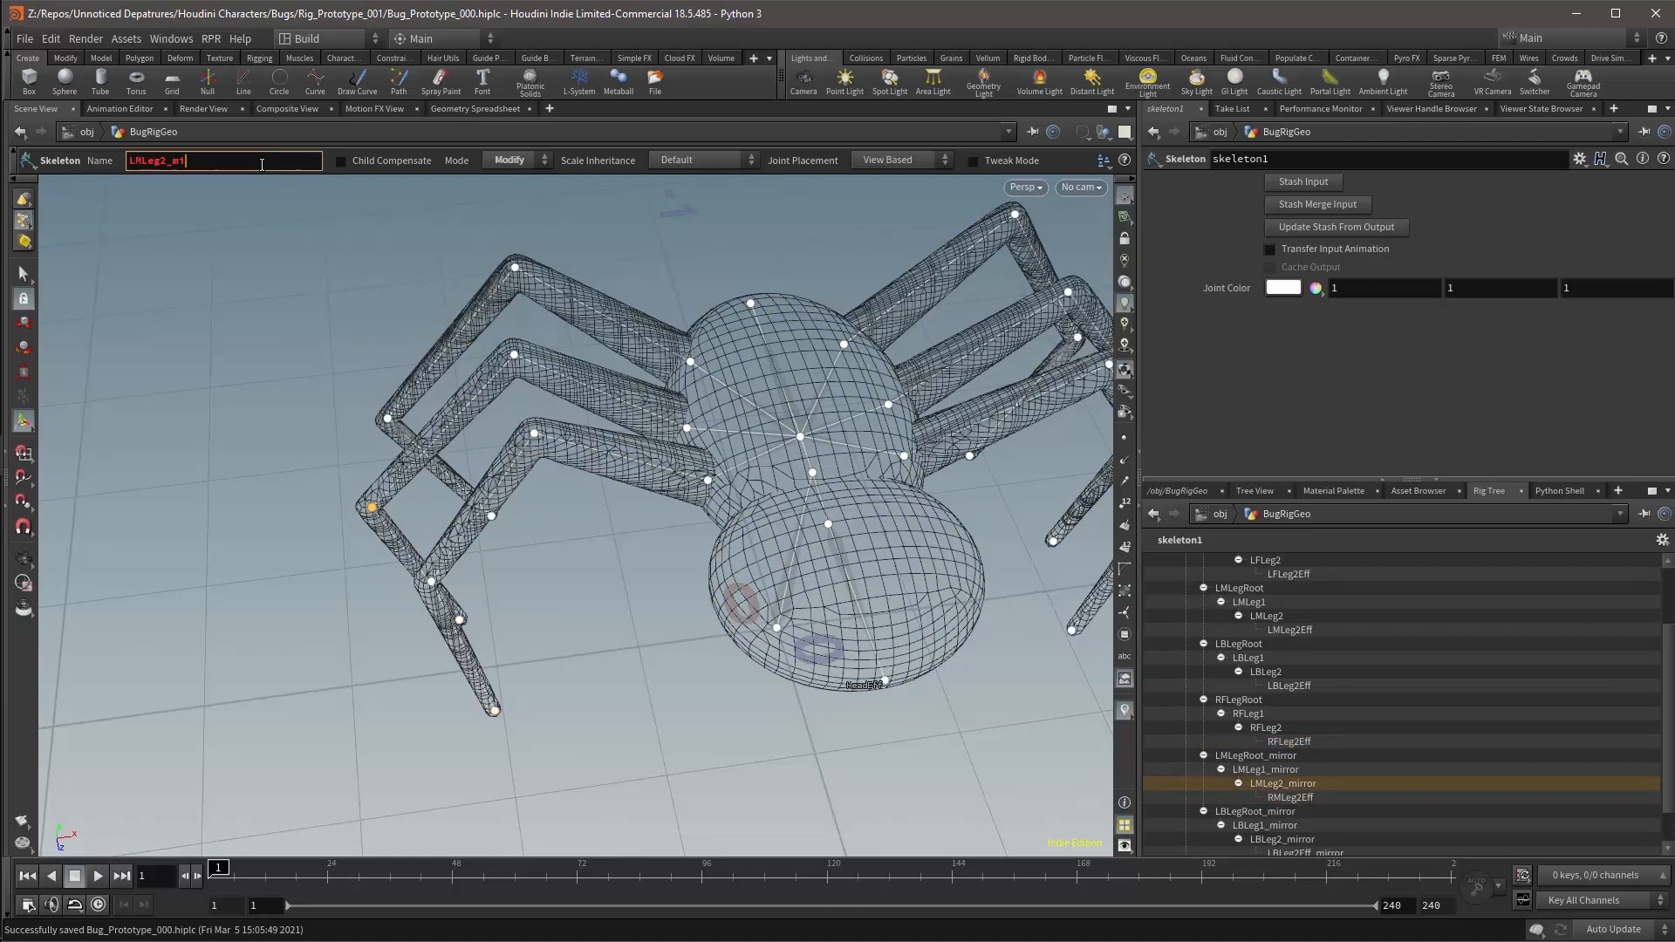
key("Return")
Rename the upper knee joint of the mirrored middle leg as RMLeg1.
left_click(515, 355)
left_click(225, 159)
key("BackSpace")
key("BackSpace")
key("BackSpace")
key("BackSpace")
key("BackSpace")
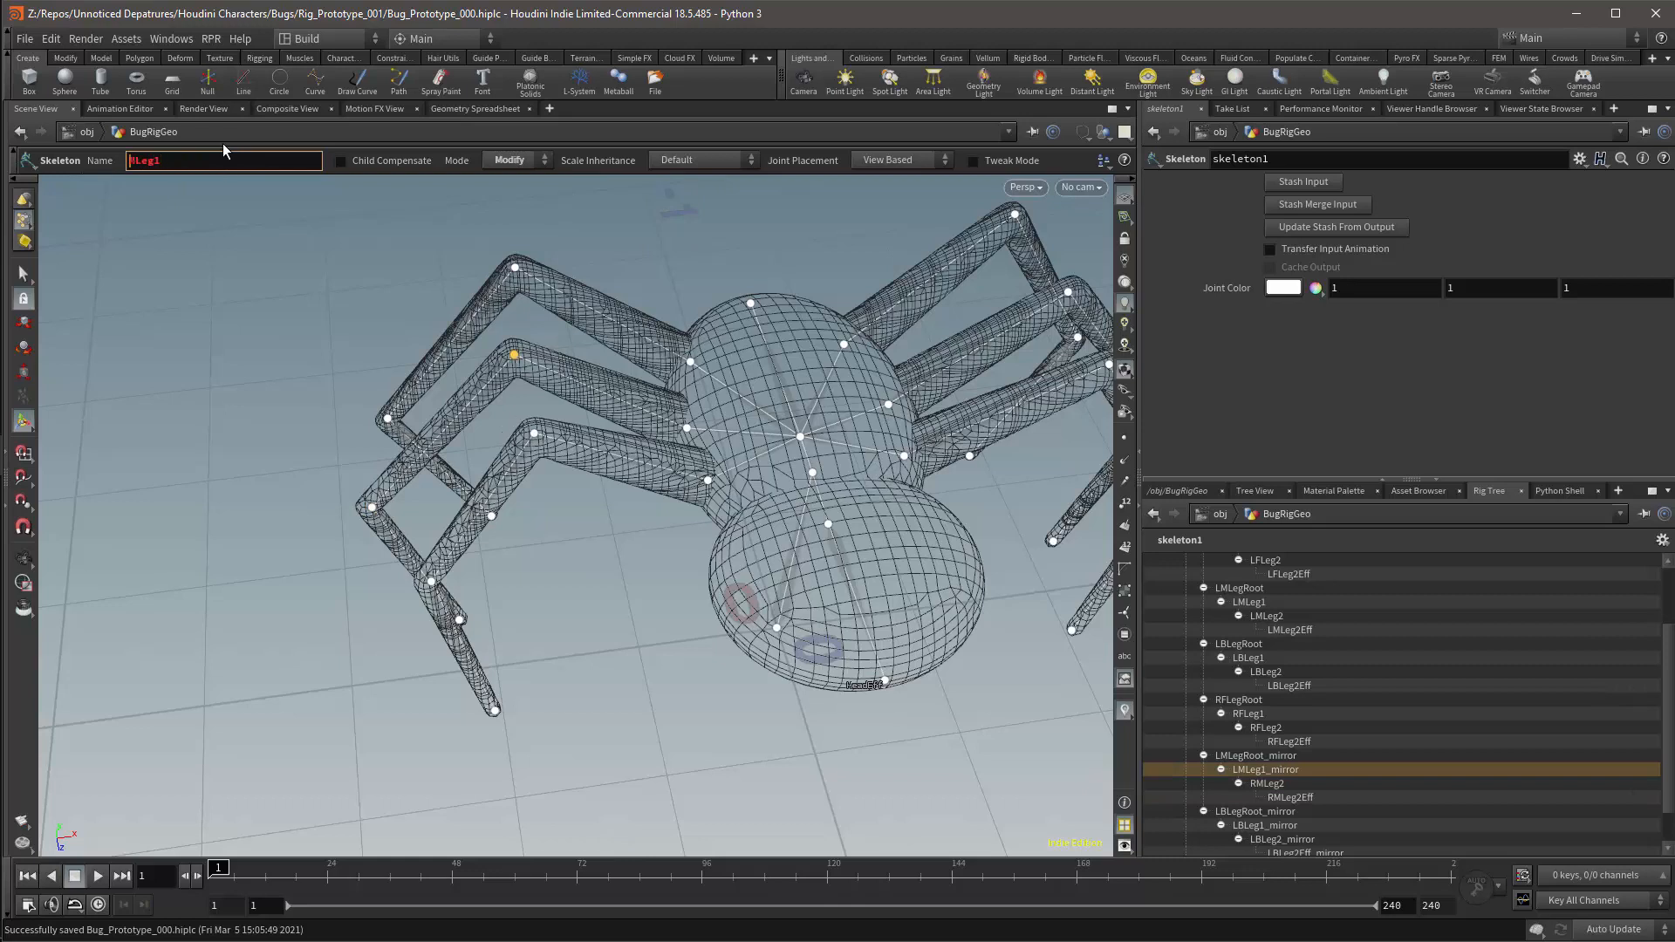
key("Return")
Rename the root joint of the mirrored middle leg as RMLegRoot.
left_click(687, 428)
left_click(292, 160)
key("BackSpace")
key("BackSpace")
key("BackSpace")
key("BackSpace")
key("BackSpace")
key("BackSpace")
key("Return")
Rename the root joint of the mirrored back leg as RBLegRoot.
left_click(690, 362)
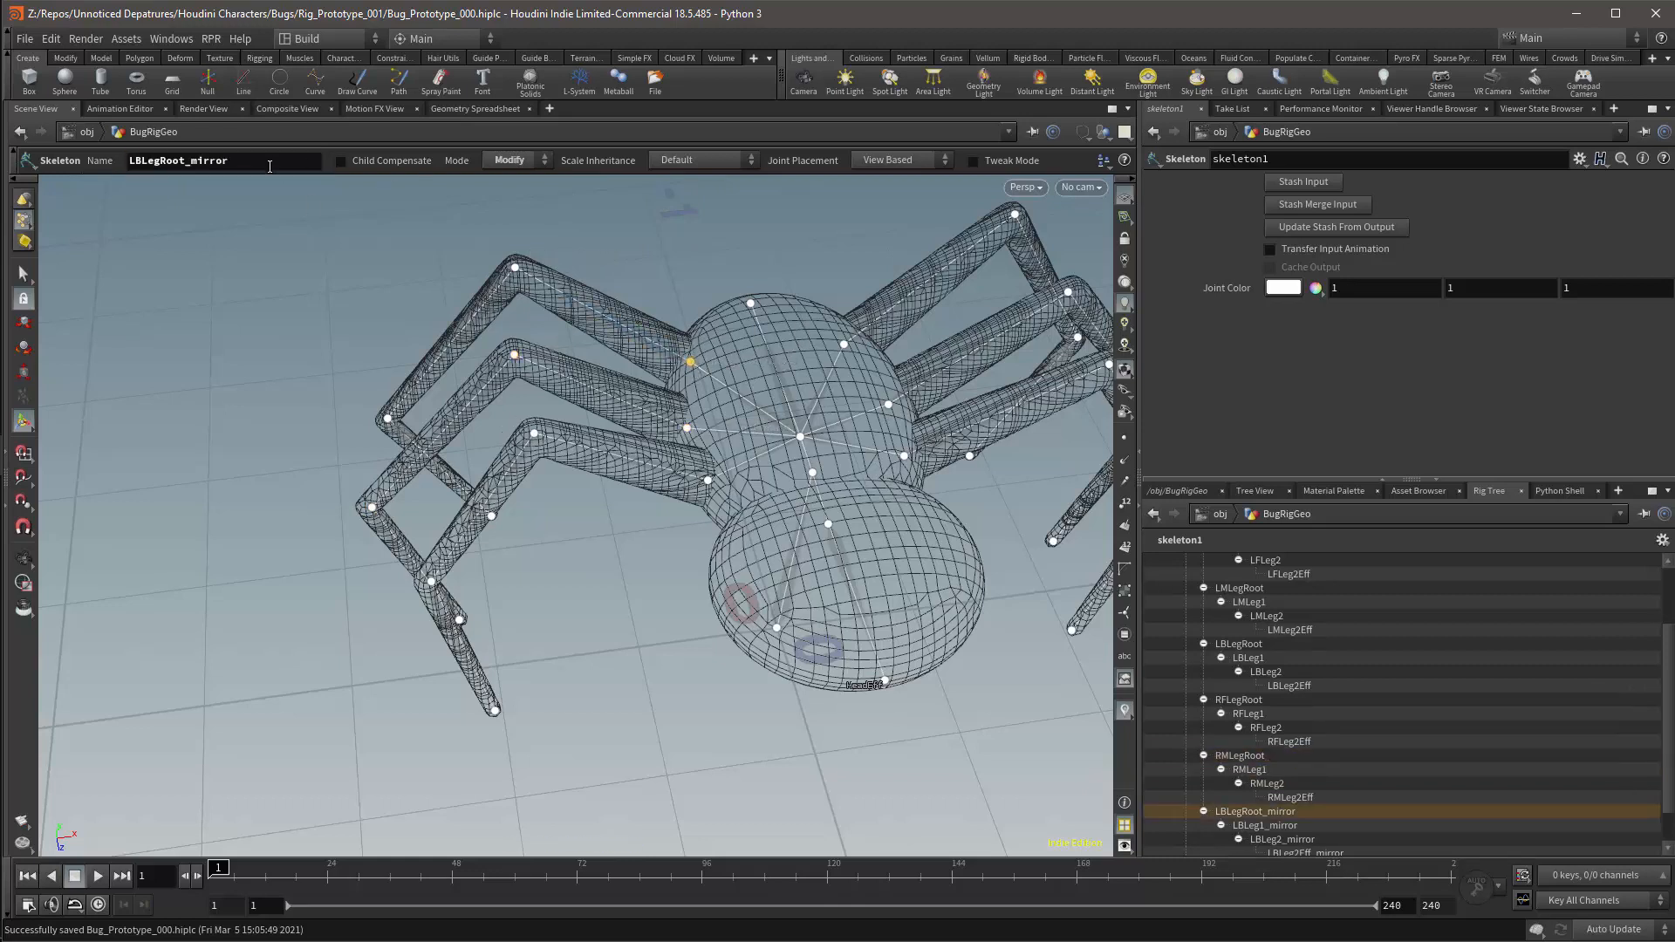
left_click(270, 161)
key("BackSpace")
key("BackSpace")
key("BackSpace")
key("BackSpace")
key("BackSpace")
key("BackSpace")
key("BackSpace")
key("Home")
key("Delete")
type("R")
key("Return")
Rename the upper knee joint of the mirrored back leg as RBLeg1.
left_click(513, 271)
left_click(243, 157)
key("BackSpace")
key("BackSpace")
key("BackSpace")
key("BackSpace")
key("BackSpace")
key("BackSpace")
key("BackSpace")
key("Home")
key("Delete")
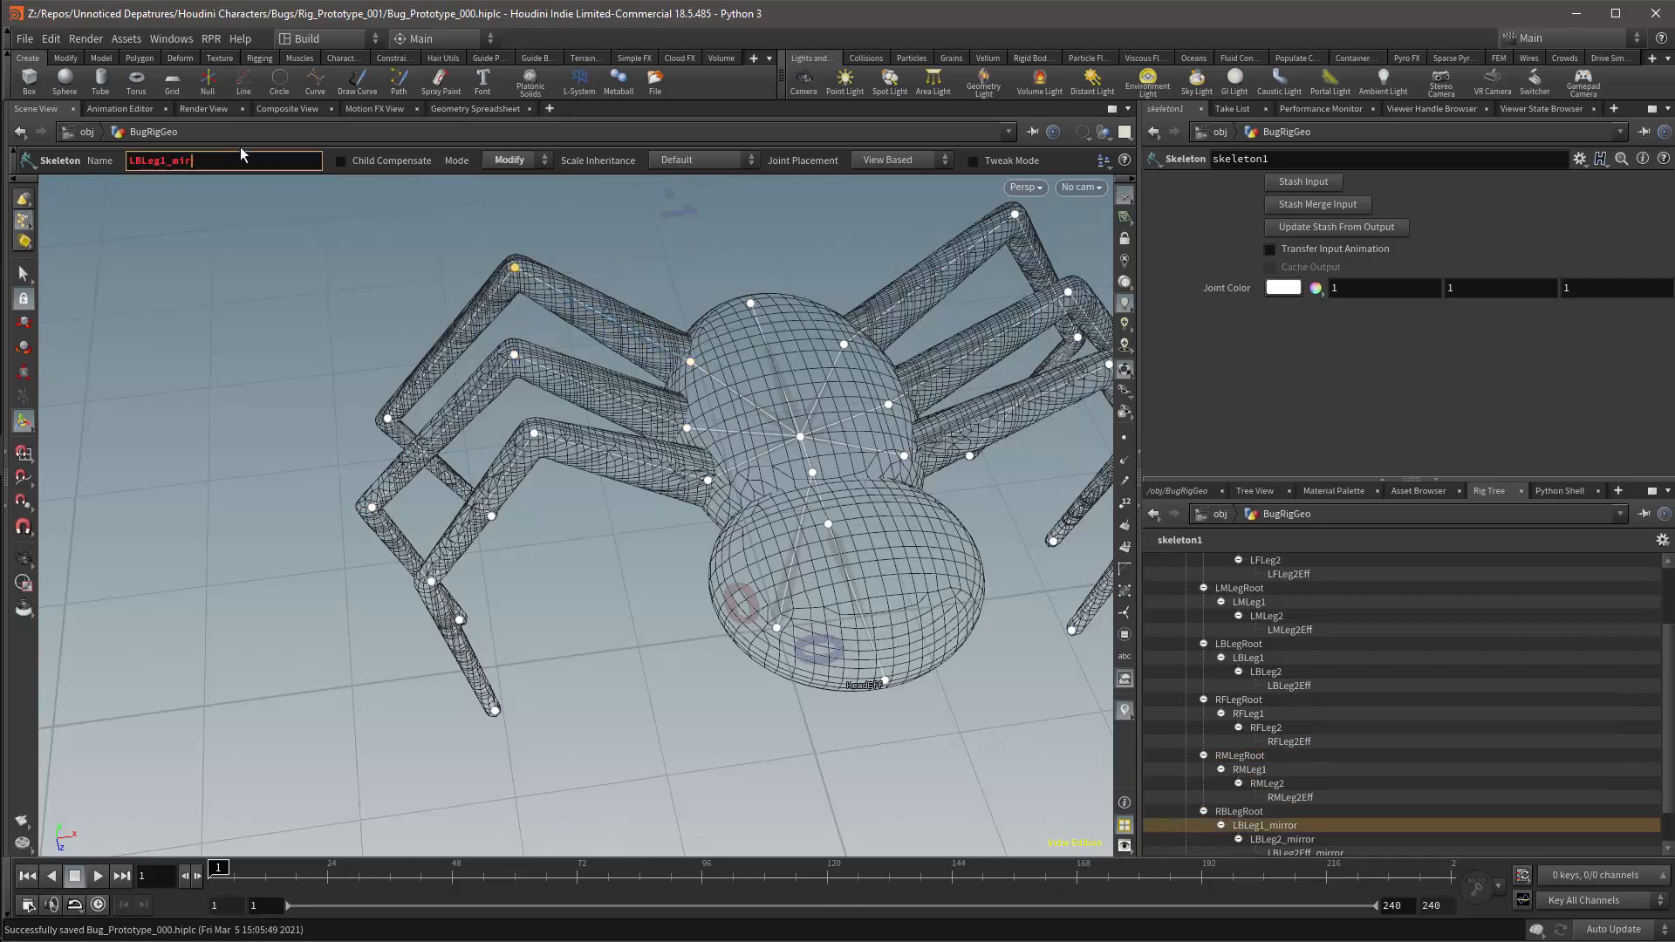
type("R")
key("Return")
Rename the lower knee joint of the mirrored back leg as RBLeg2.
left_click(387, 419)
left_click(252, 158)
key("BackSpace")
key("BackSpace")
key("BackSpace")
key("BackSpace")
key("BackSpace")
key("BackSpace")
key("BackSpace")
key("Home")
key("Delete")
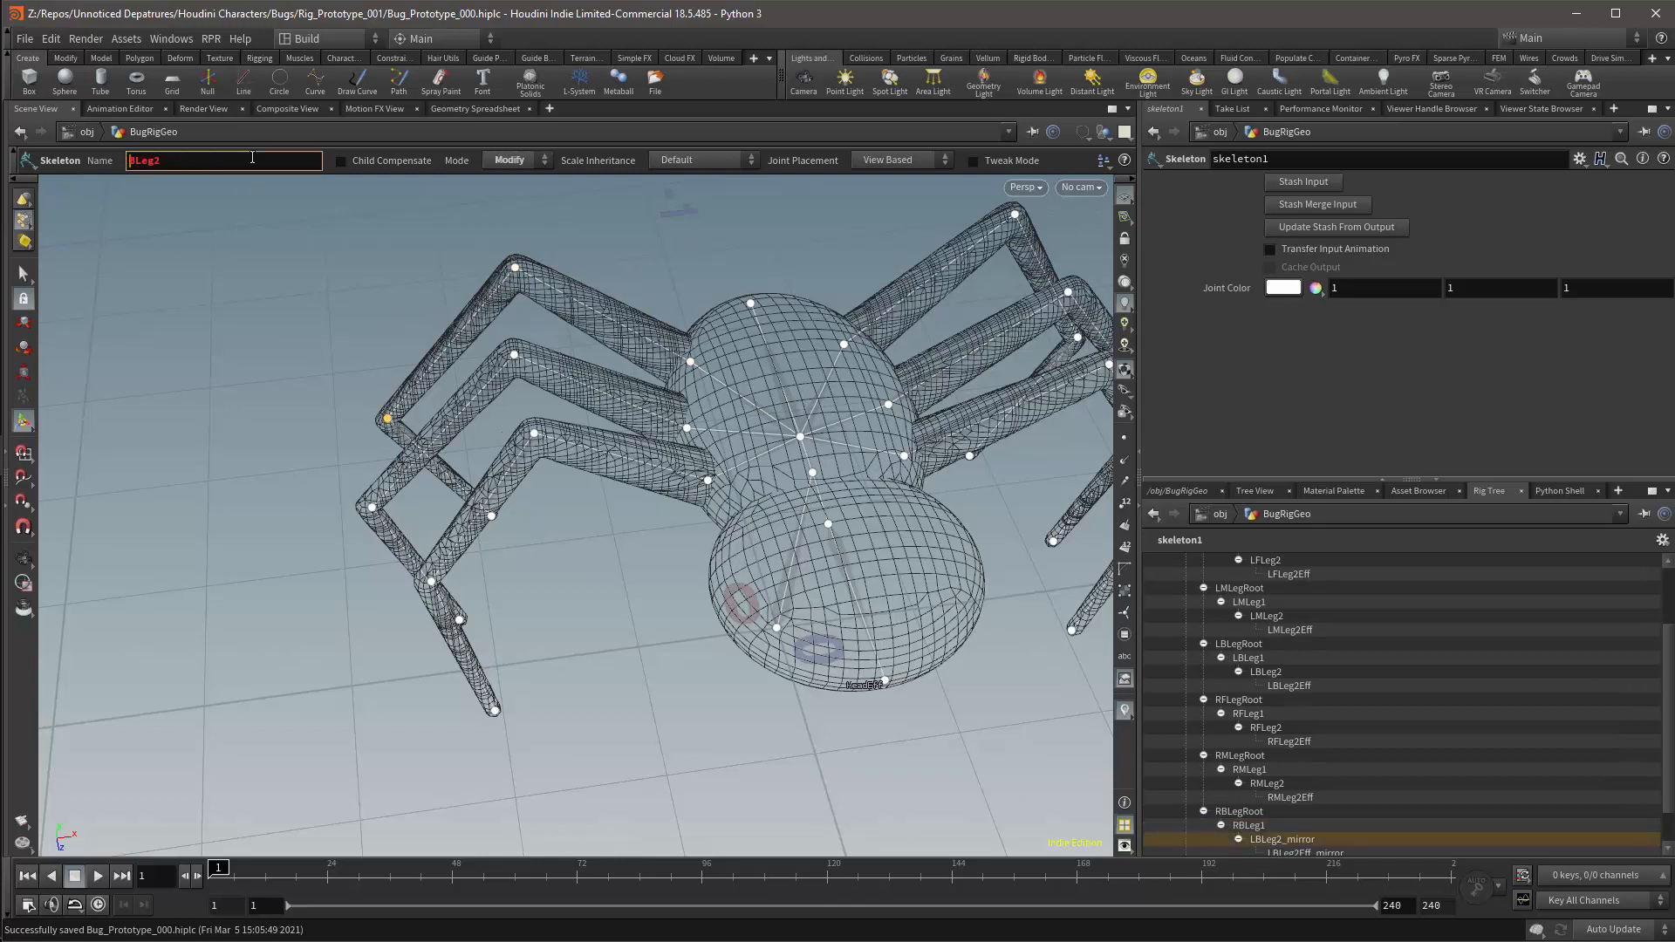
type("R")
key("Return")
Rename the tip joint of the mirrored back leg as RBLeg2Eff.
left_click(491, 516)
left_click(277, 160)
key("BackSpace")
key("BackSpace")
key("BackSpace")
key("BackSpace")
key("BackSpace")
type("R")
key("Return")
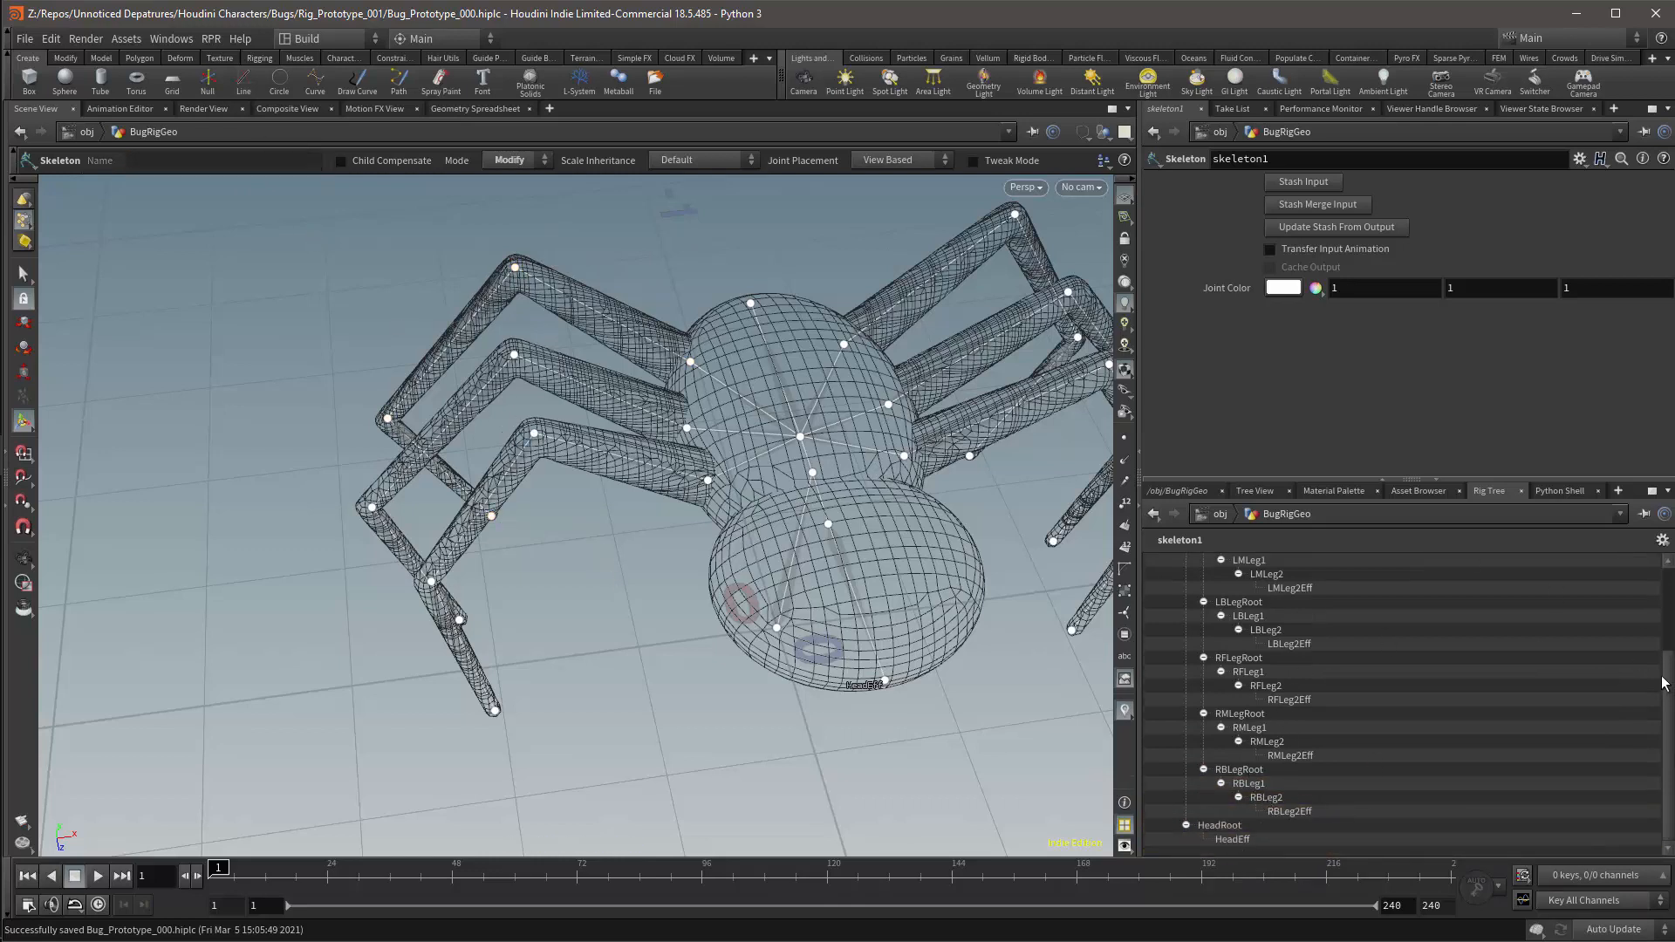
Return to the node network, go up to the object level and re-enter the BugRigGeo geometry node.
scroll(1664, 683, "up", 3)
left_click_drag(981, 556, 816, 541, "alt")
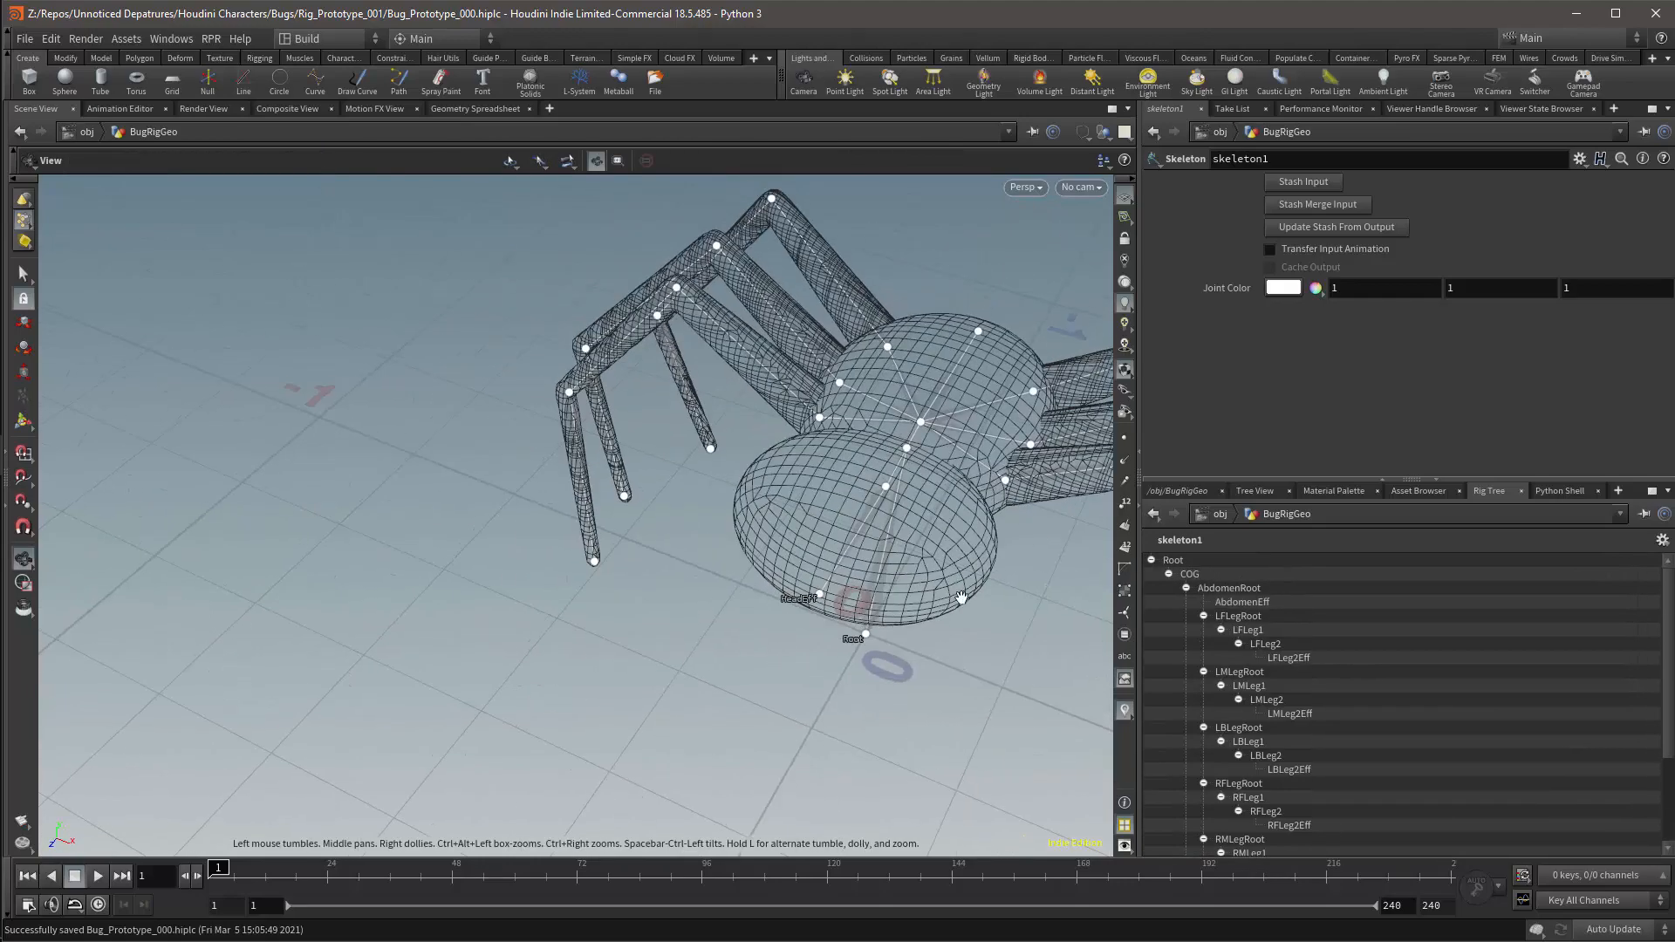
middle_click_drag(815, 541, 562, 506, "alt")
left_click(1179, 491)
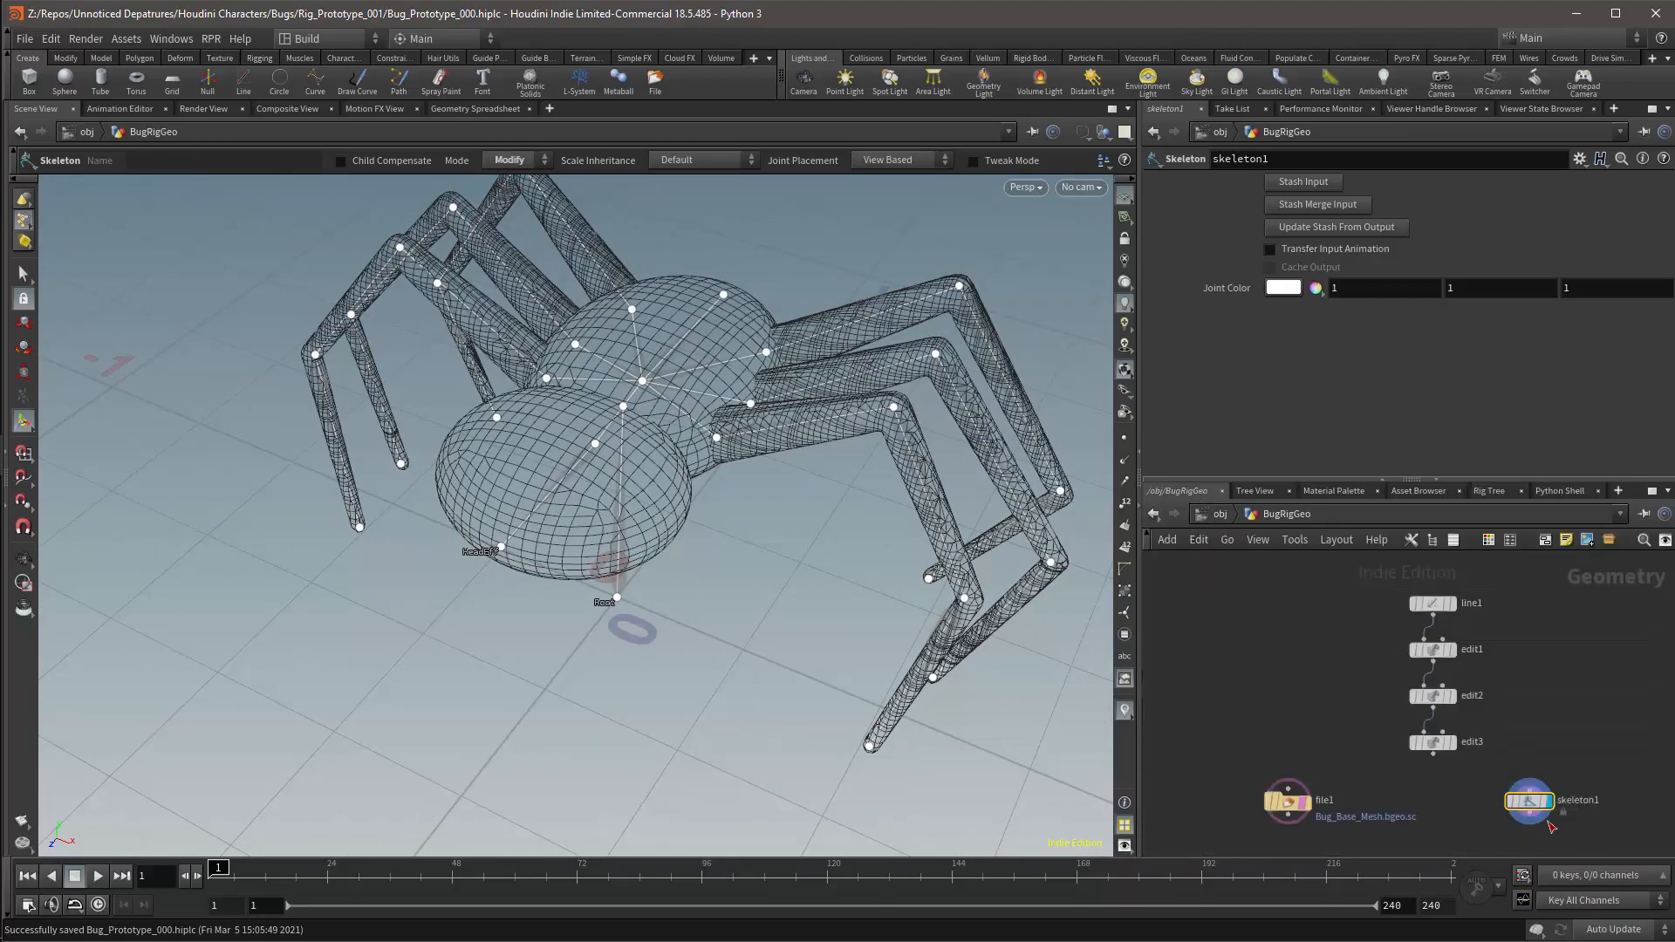
key("u")
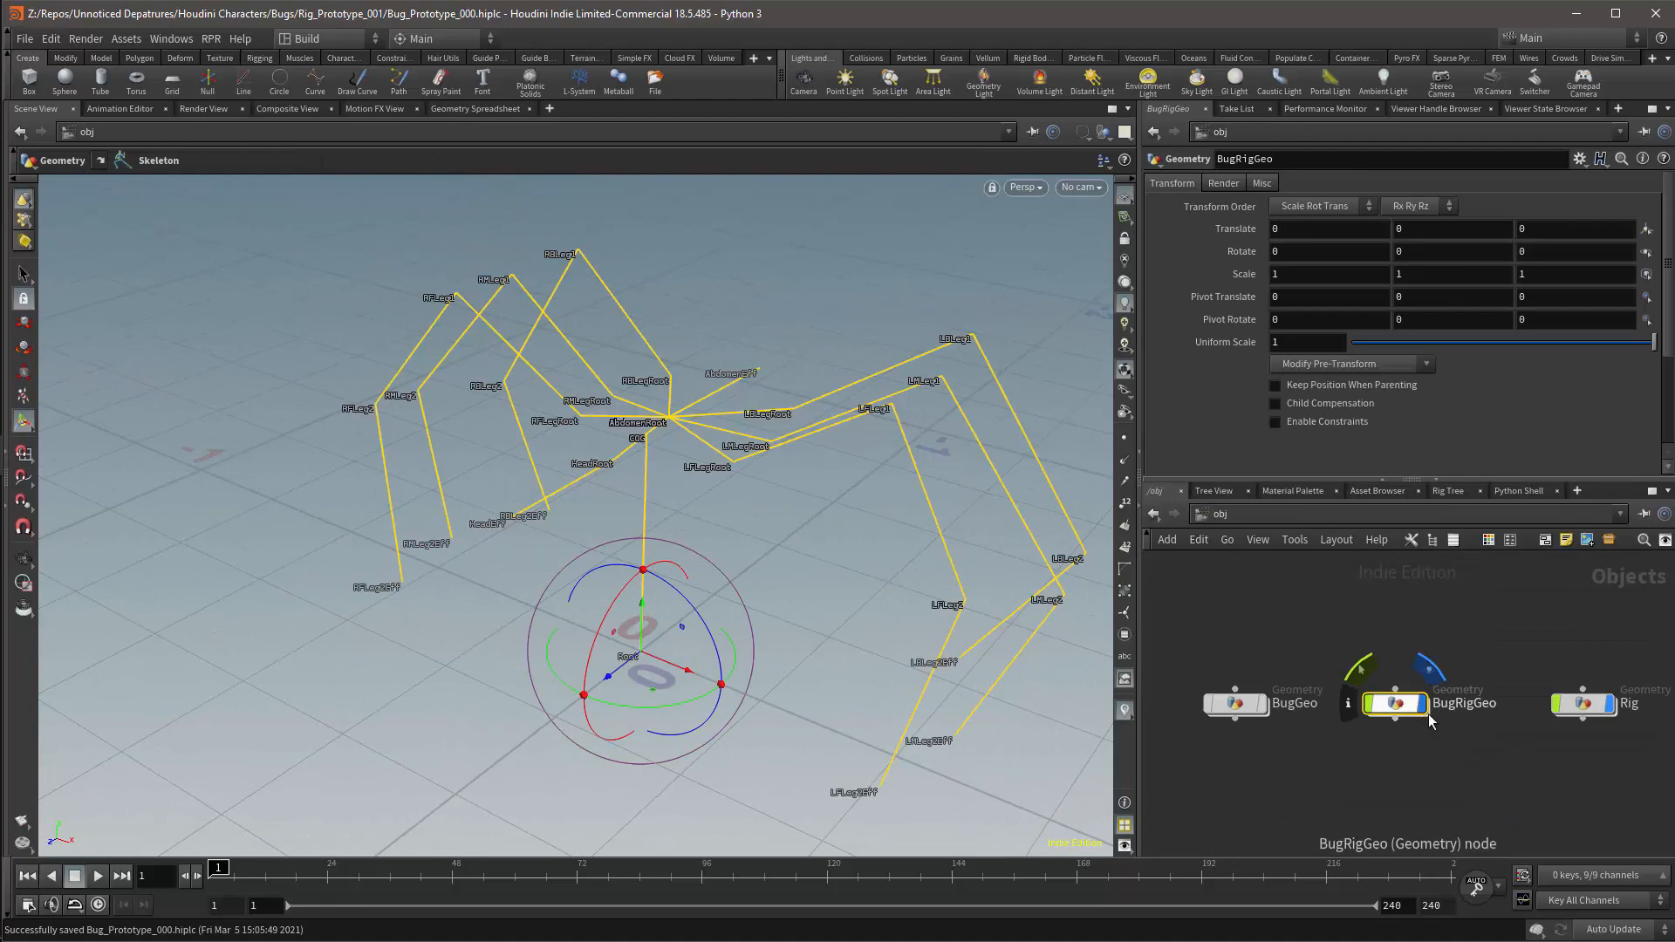
double_click(1394, 706)
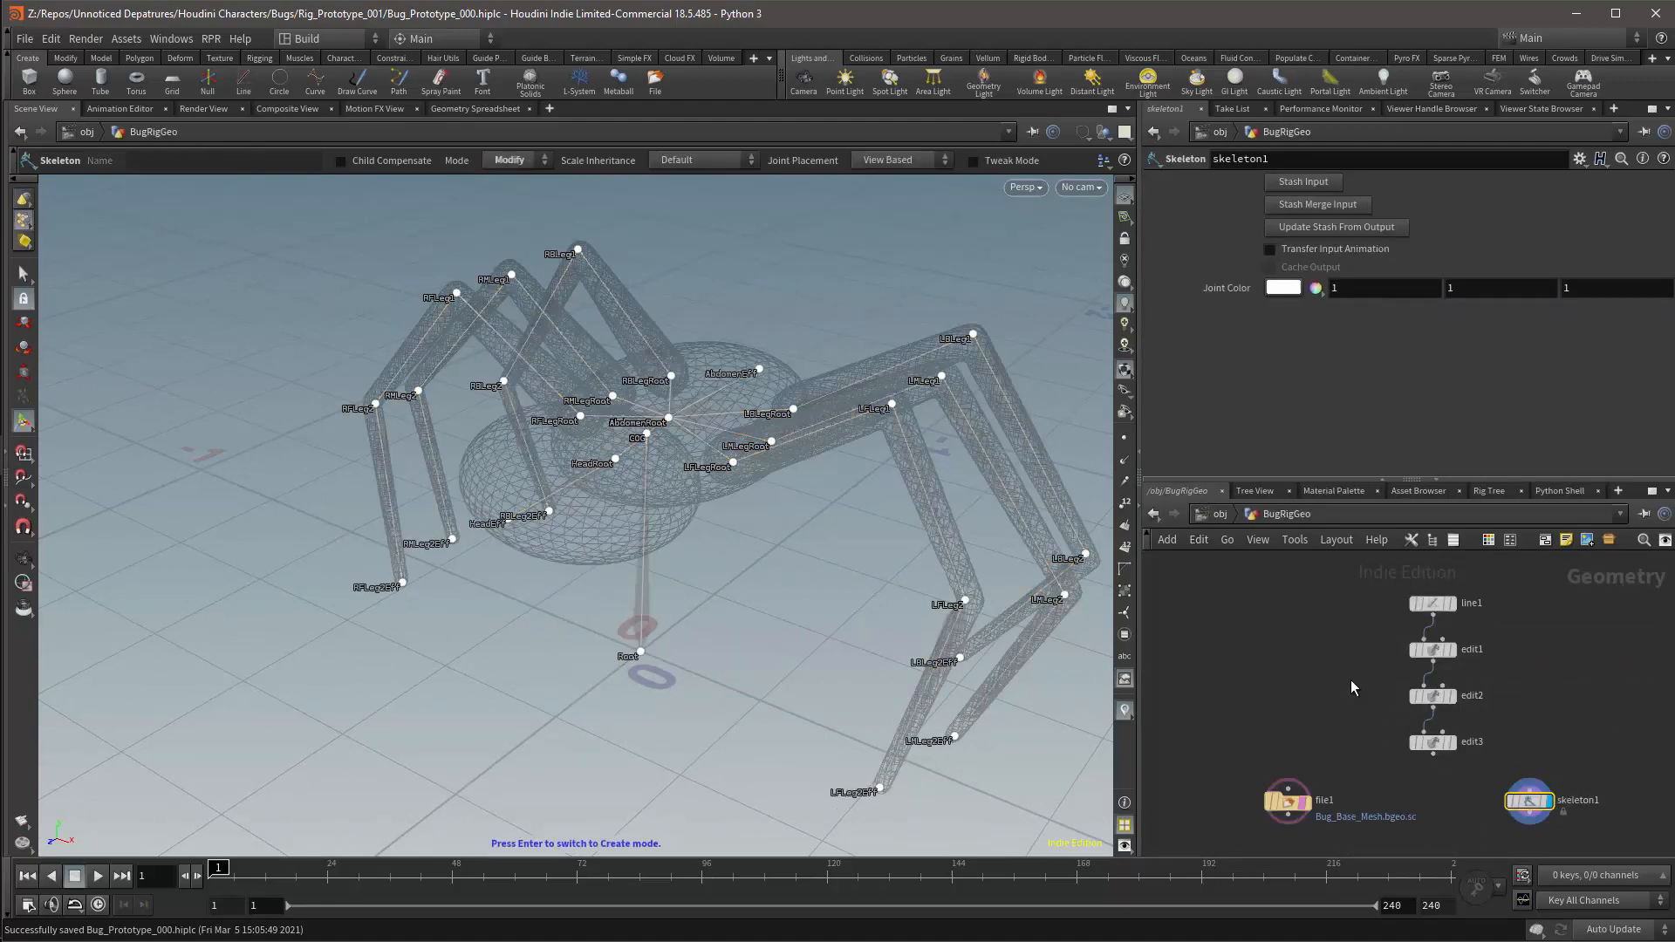
Inspect the labelled joints of the full skeleton, with the legs on both sides of the bug in view.
middle_click_drag(1351, 687, 1318, 641)
scroll(1308, 641, "down", 3)
left_click_drag(893, 302, 877, 540, "alt")
middle_click_drag(877, 541, 818, 535, "alt")
right_click_drag(818, 535, 729, 644, "alt")
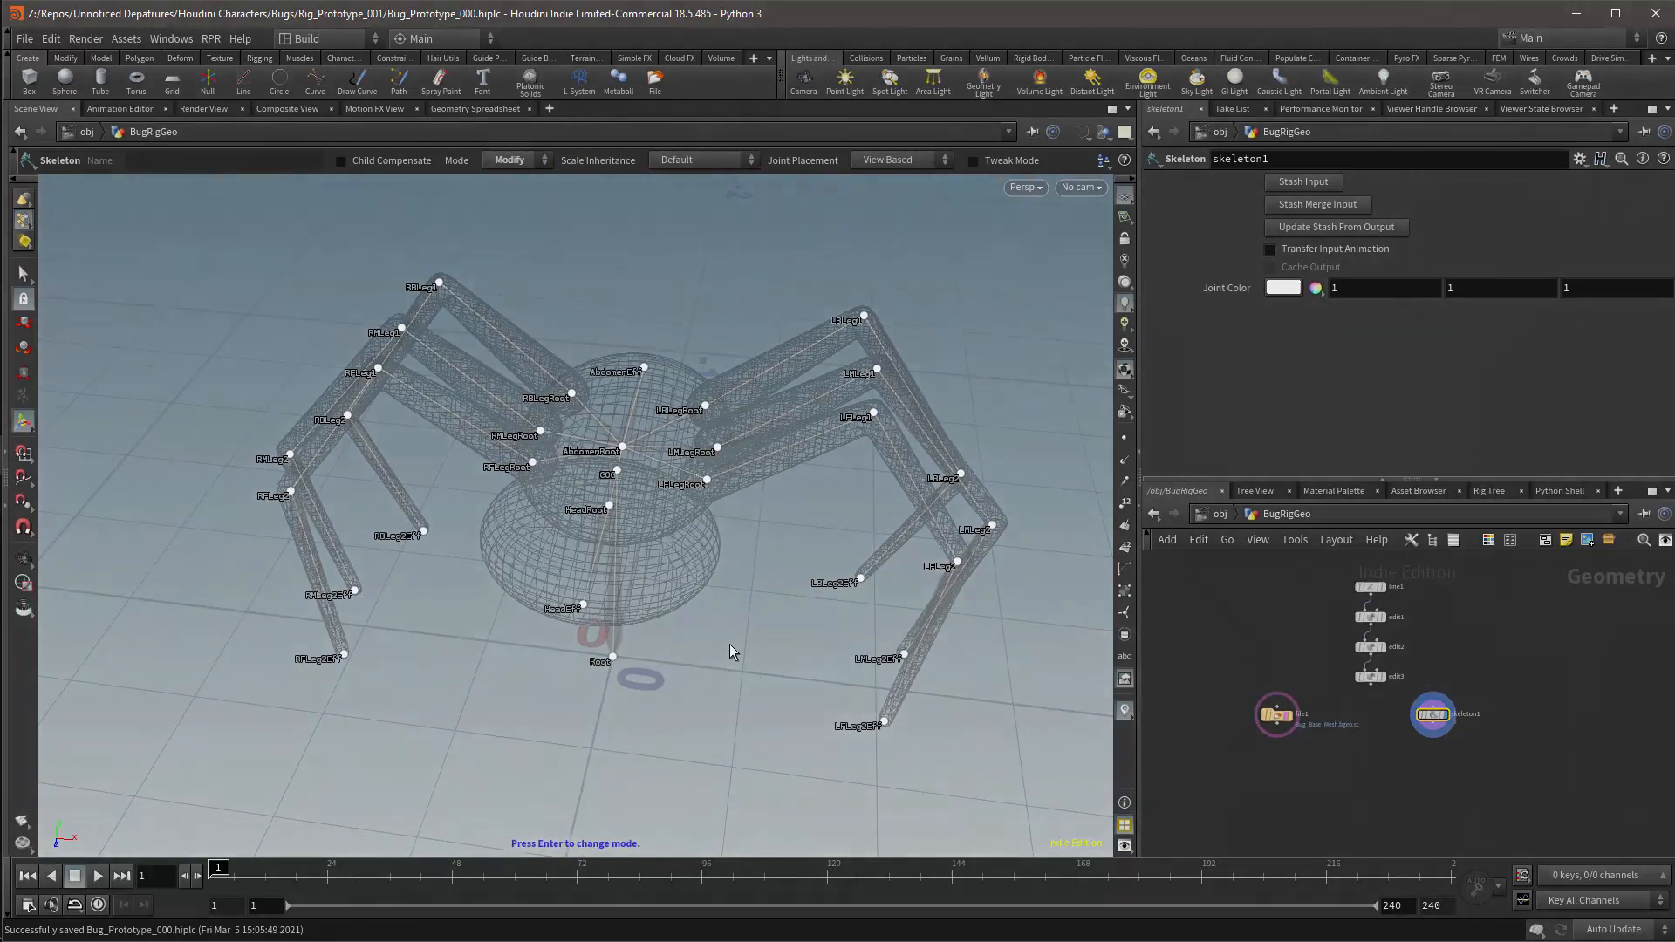